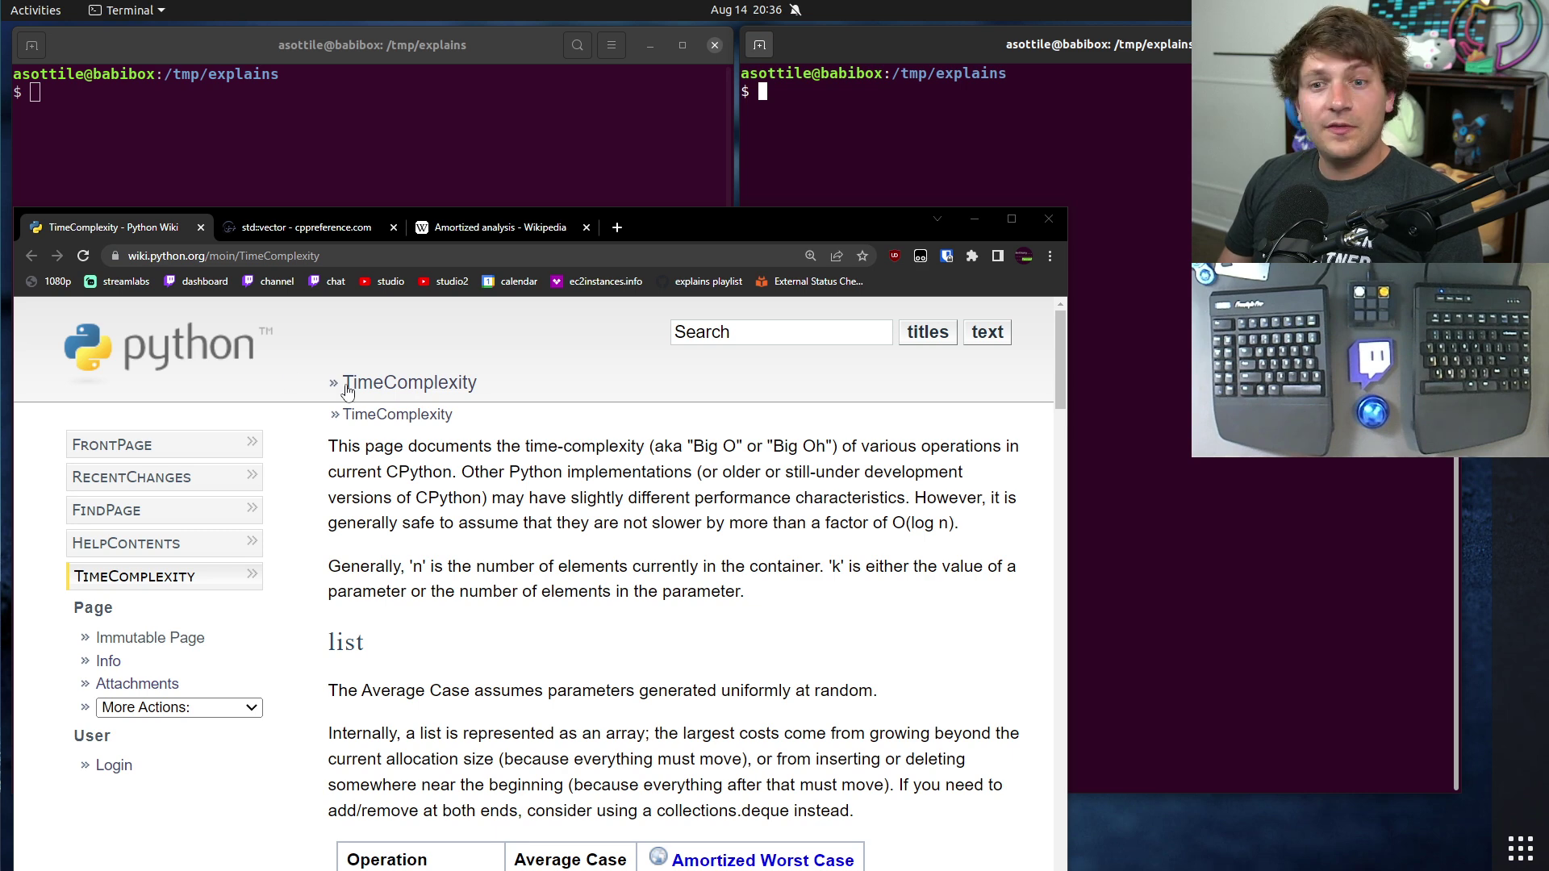
- Scroll to the list table and highlight the Append row's O(1) average and amortized costs
scroll(568, 499, down, 2)
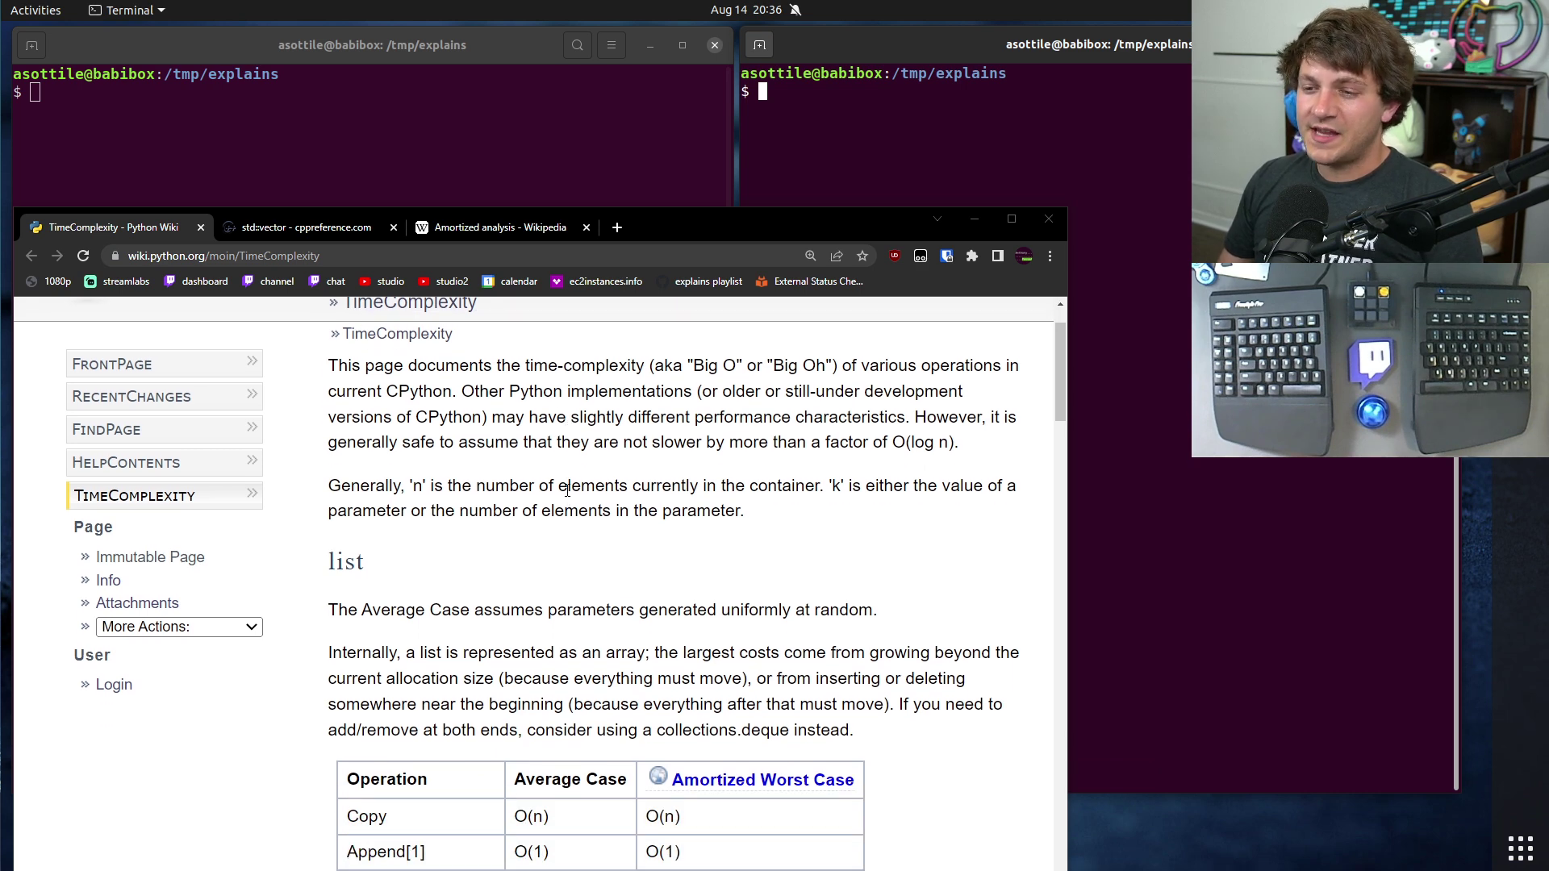
scroll(563, 493, down, 2)
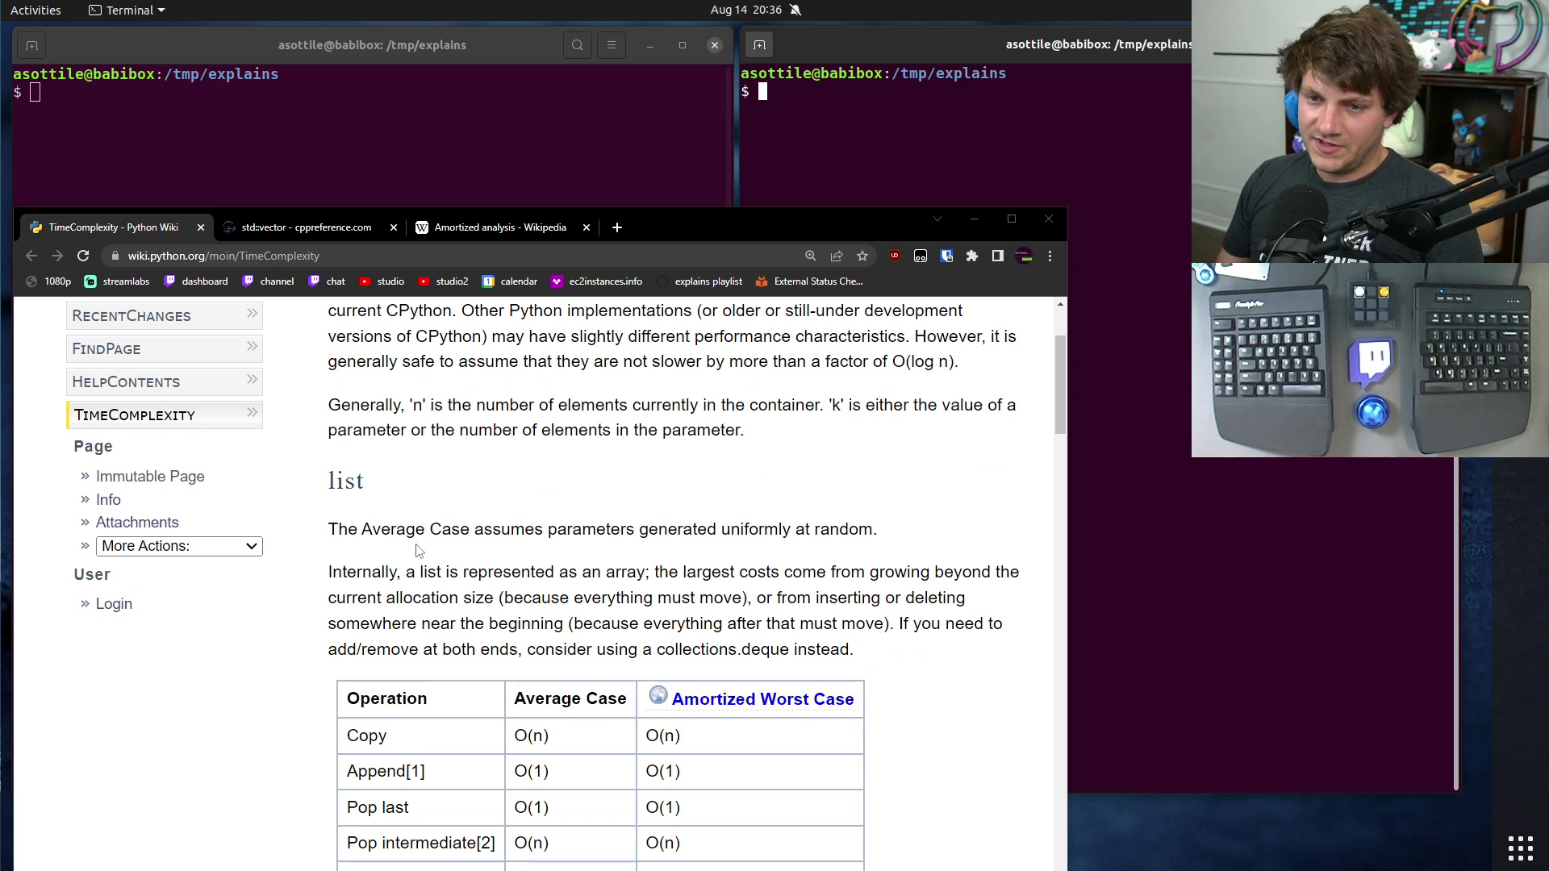
drag(418, 550, 274, 488)
click(719, 555)
scroll(617, 535, down, 10)
scroll(495, 571, up, 4)
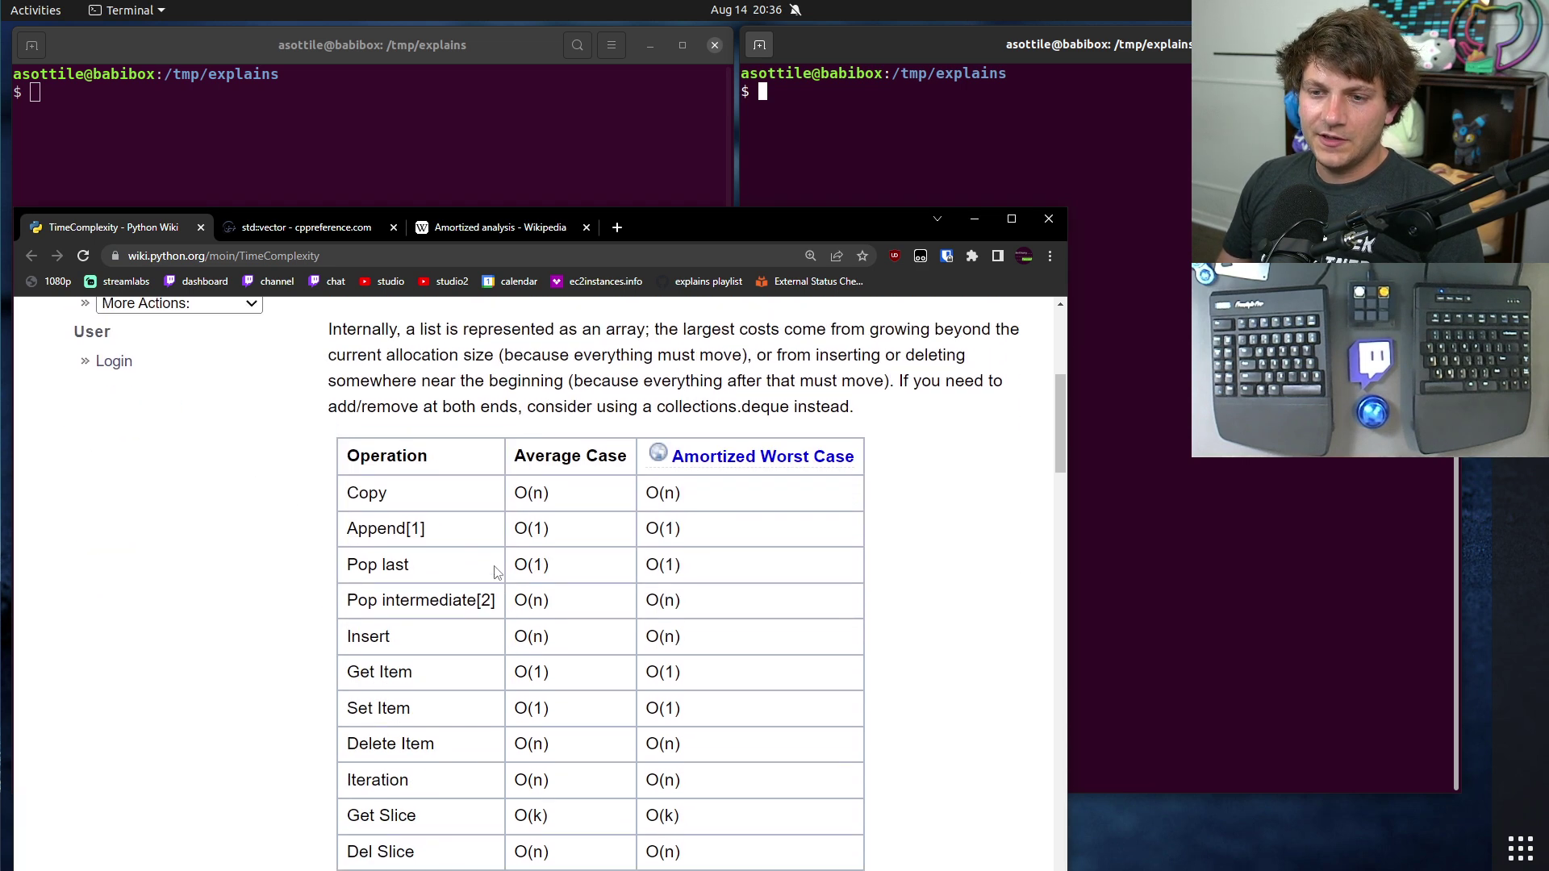
drag(430, 525, 841, 536)
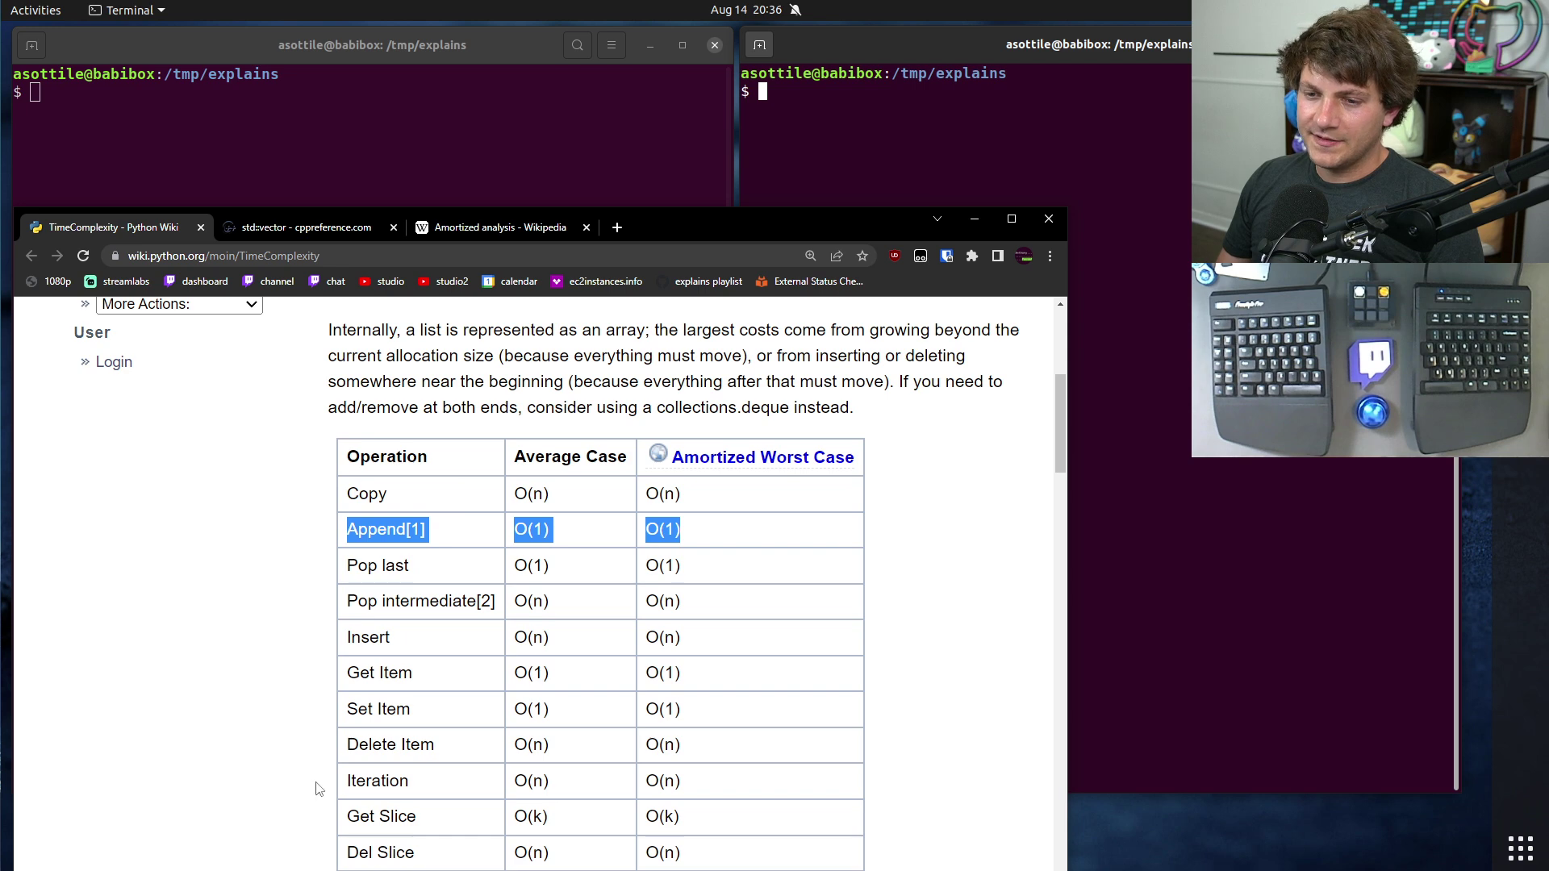
click(291, 672)
drag(385, 529, 646, 534)
click(622, 545)
click(758, 540)
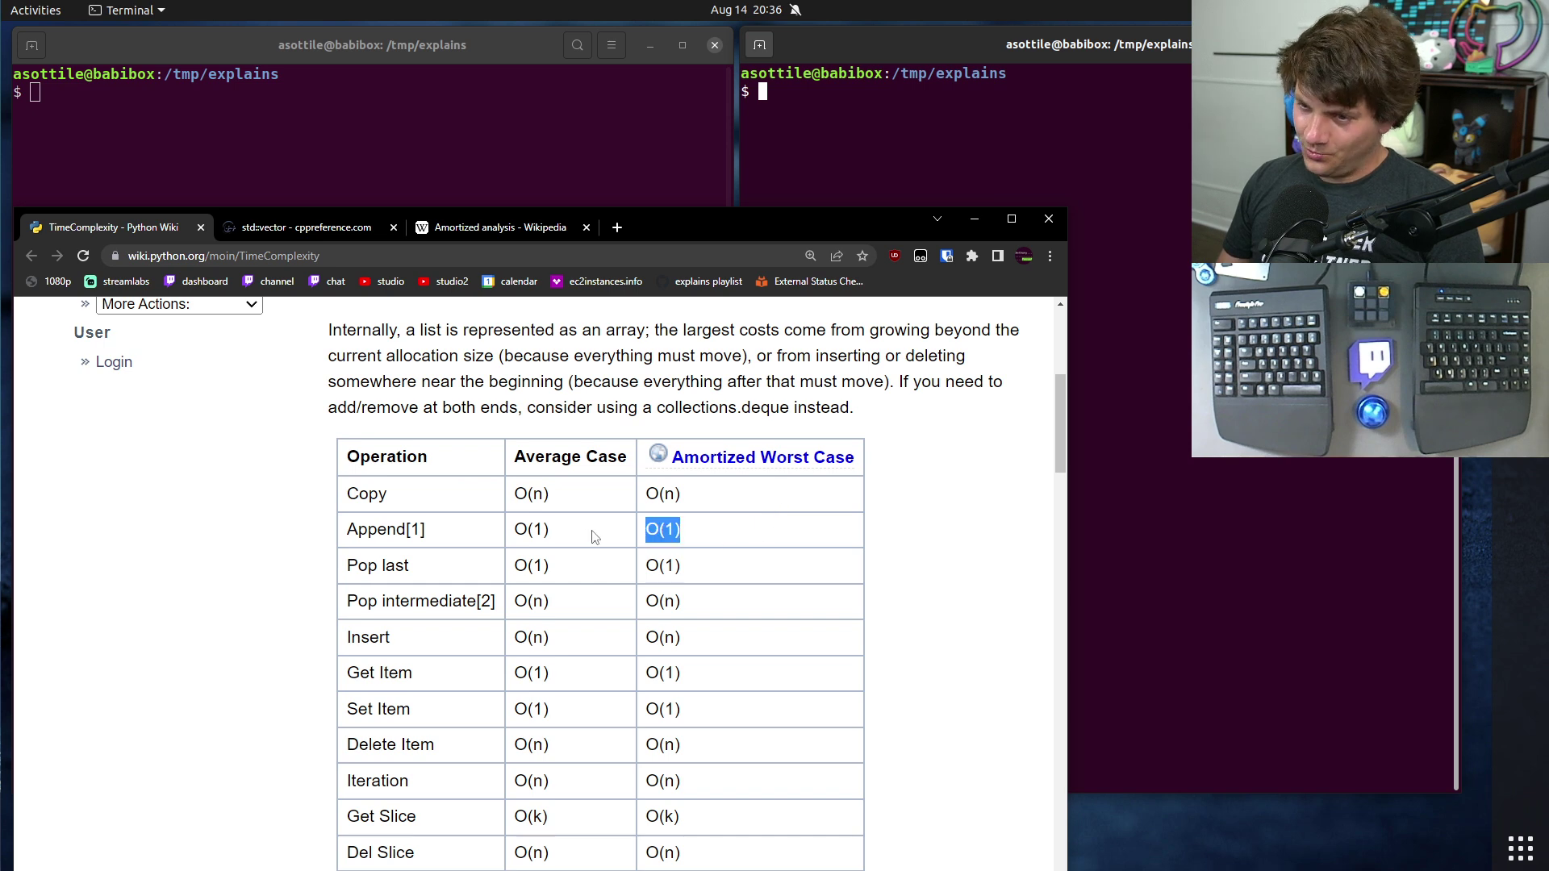
click(733, 545)
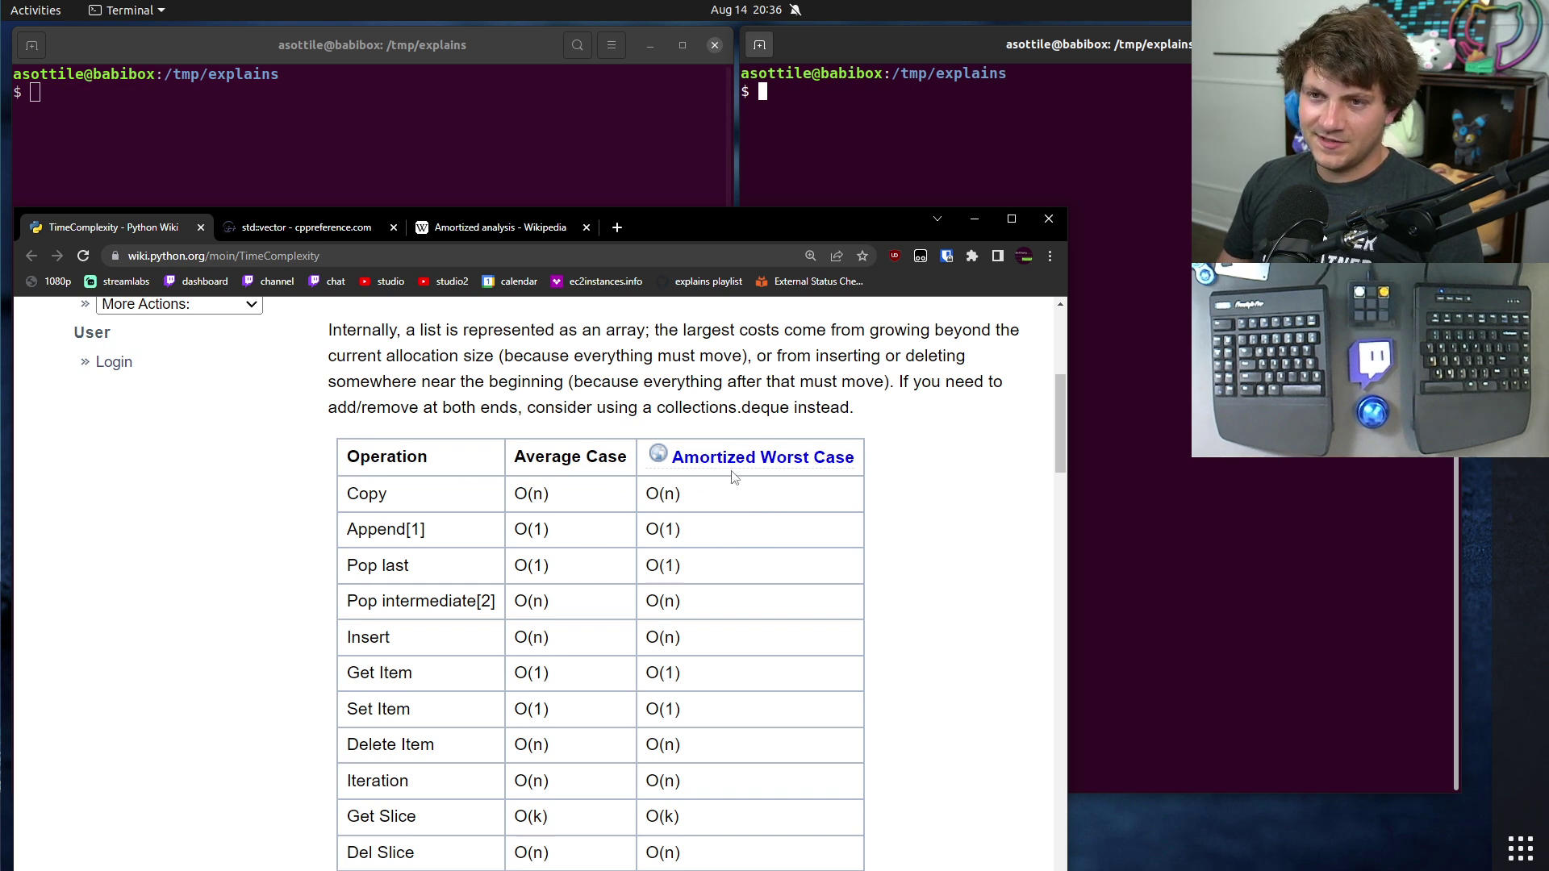
- Glance at the Amortized analysis article, then highlight the table header, Copy and Append rows
click(516, 229)
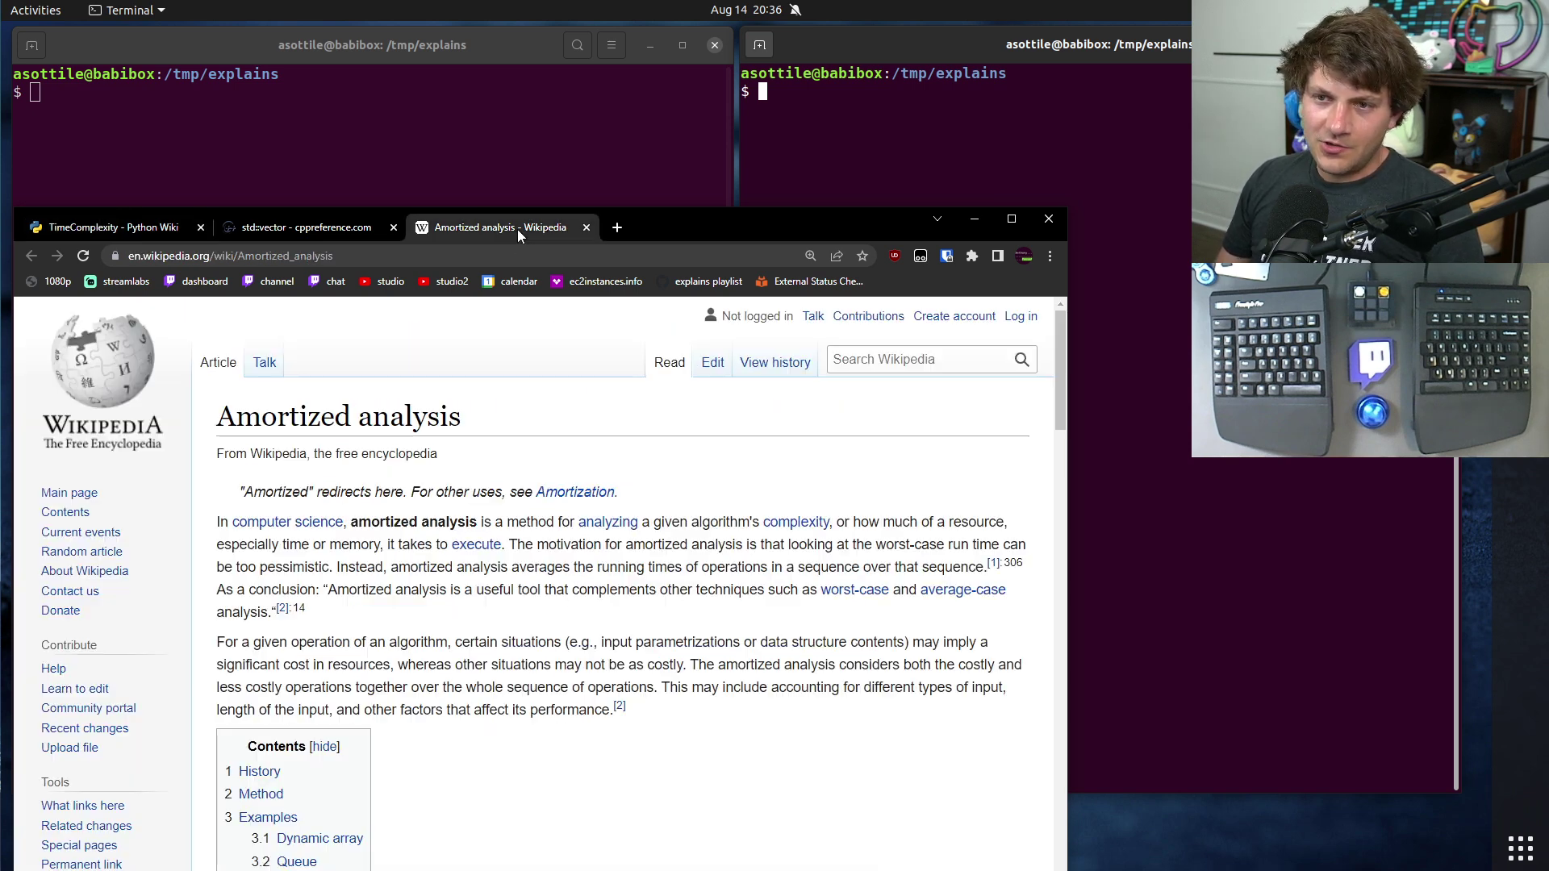
click(132, 231)
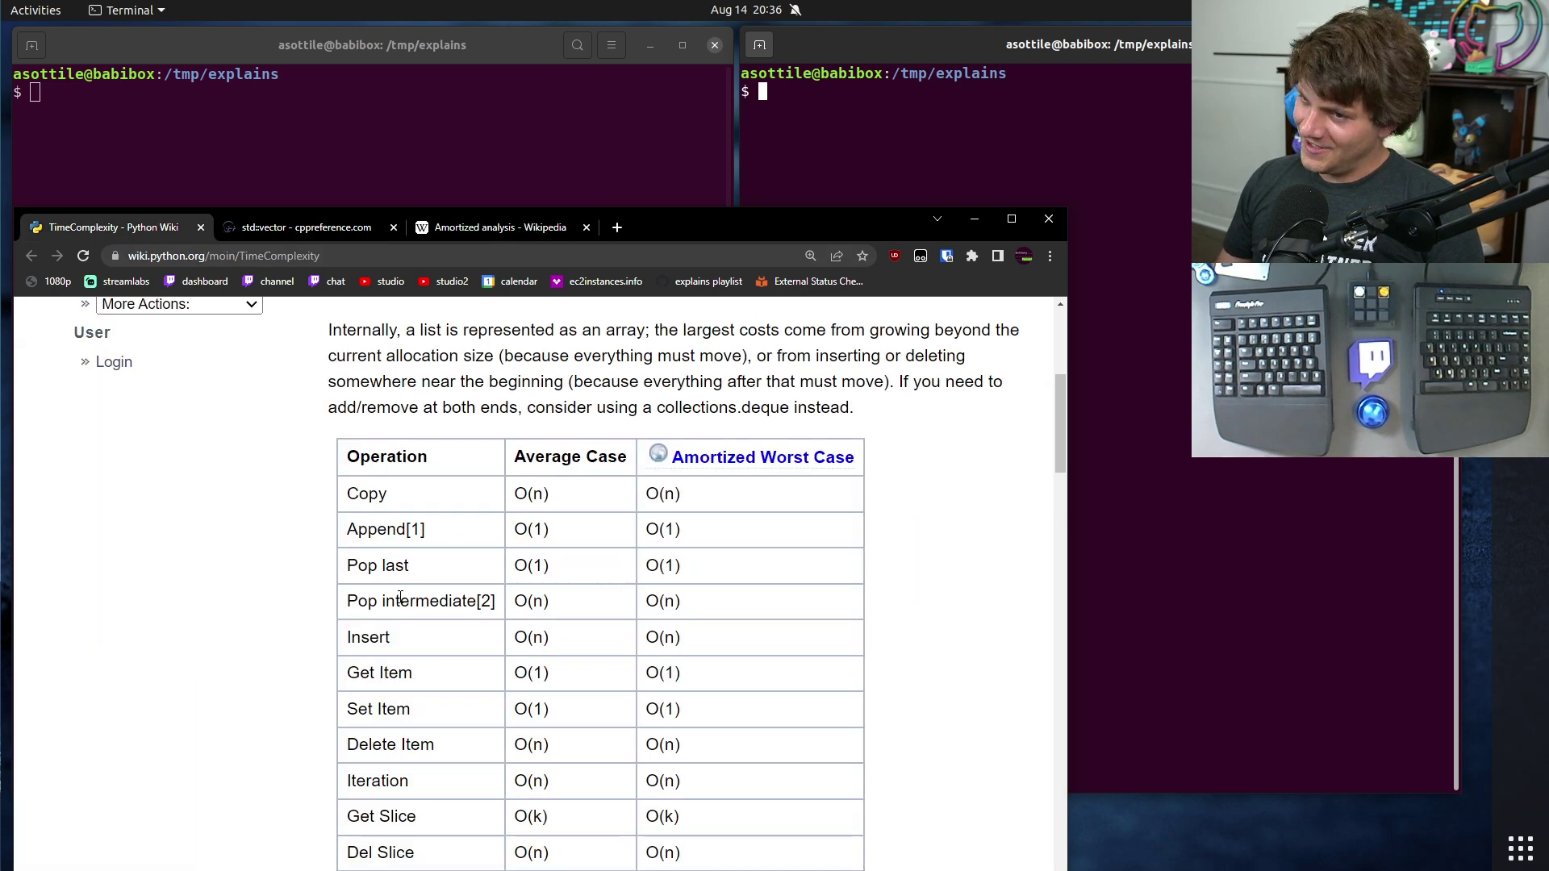
scroll(758, 726, down, 10)
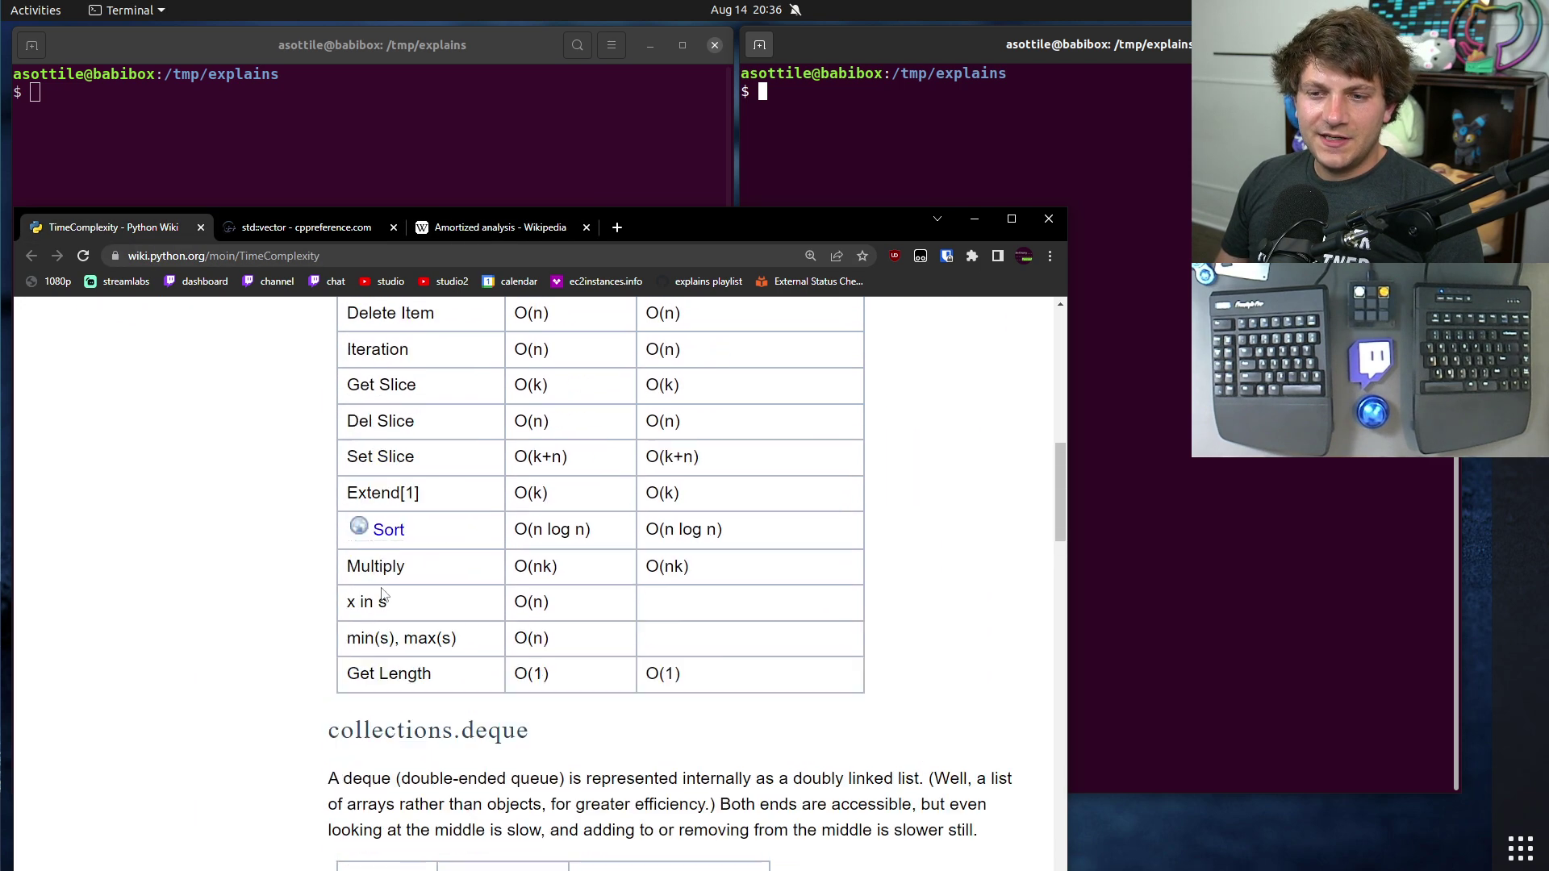
scroll(600, 375, down, 6)
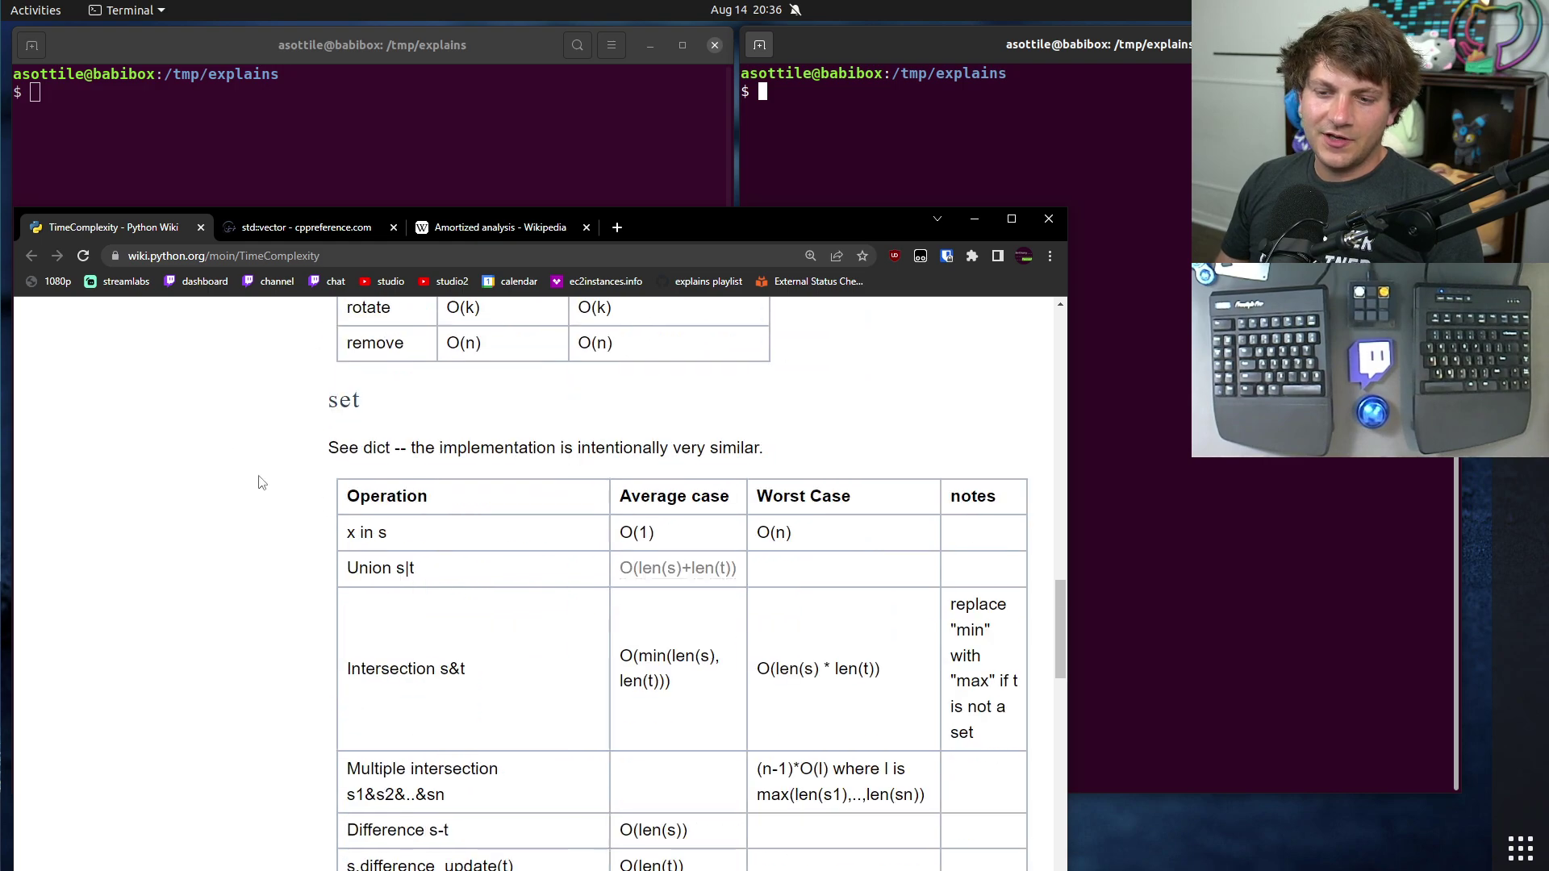
scroll(301, 491, down, 13)
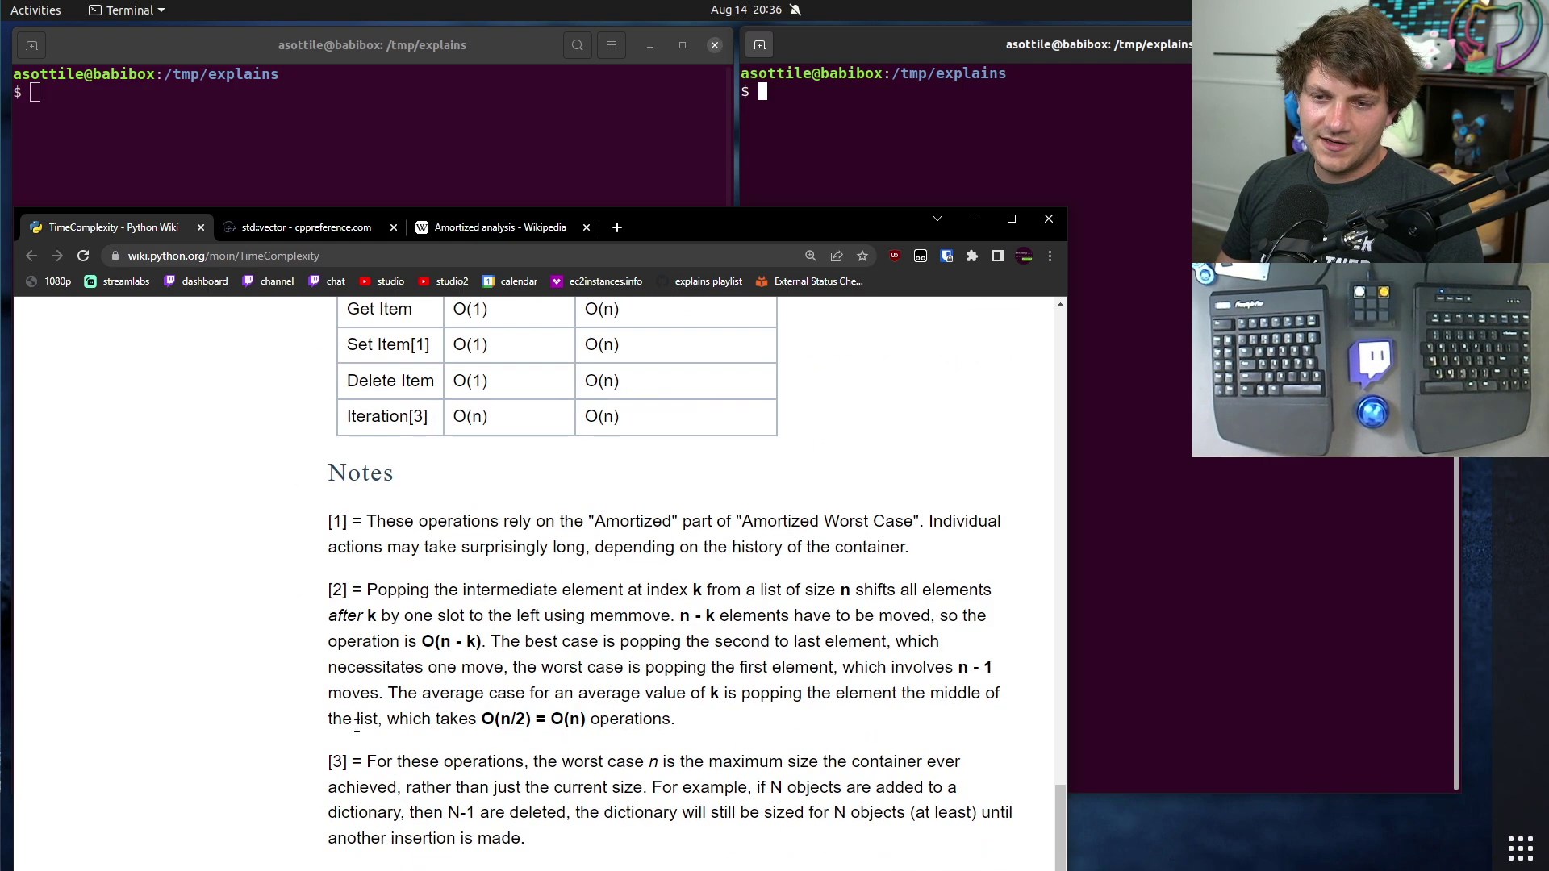
scroll(354, 712, up, 9)
scroll(354, 713, up, 15)
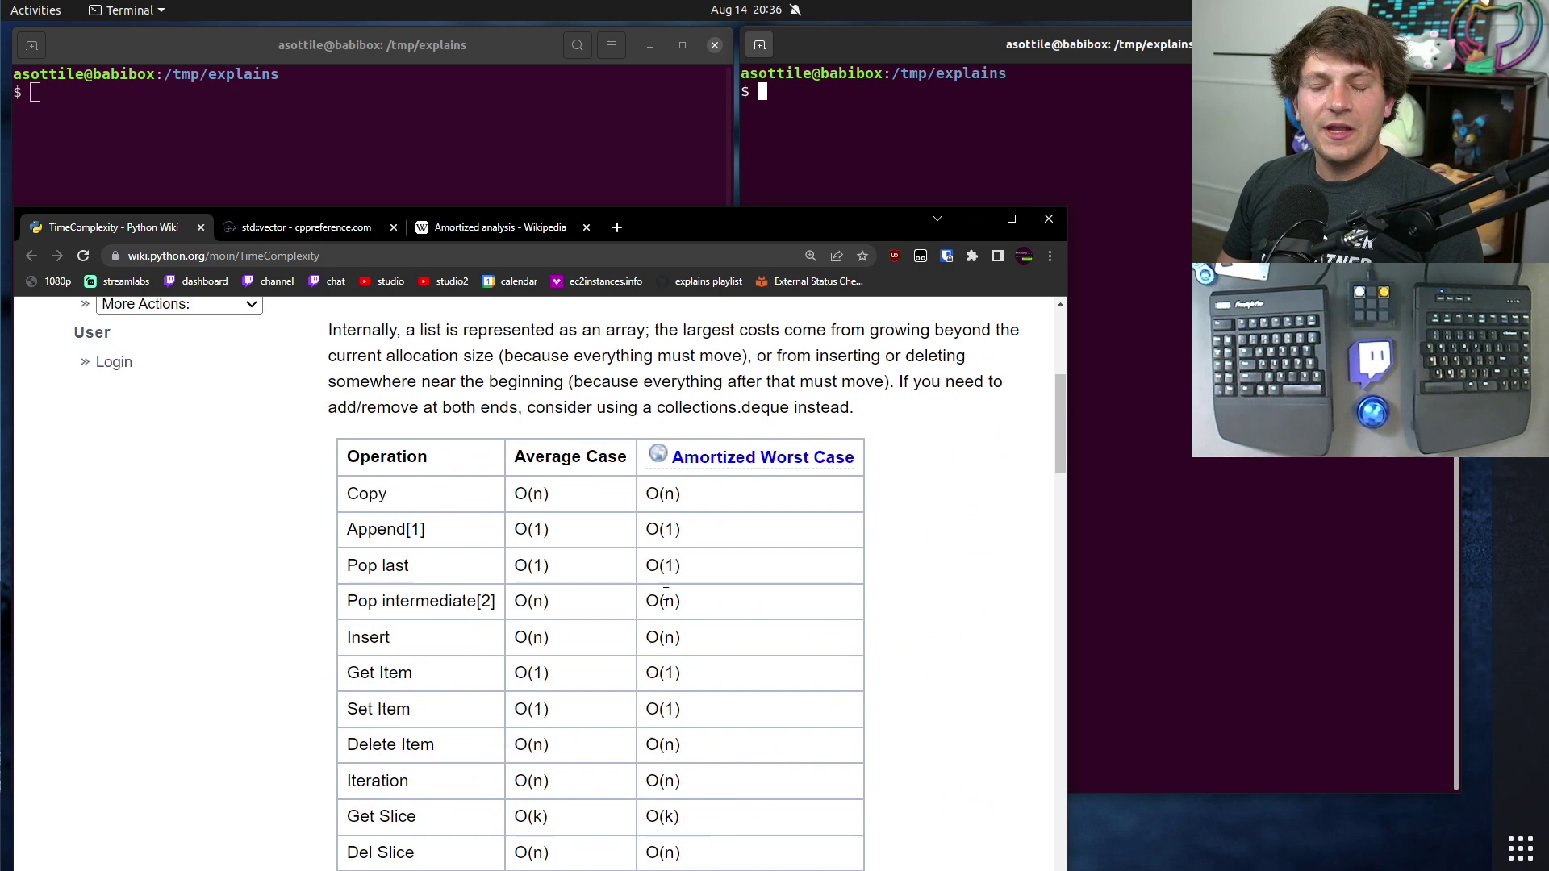
drag(730, 529, 339, 530)
click(343, 529)
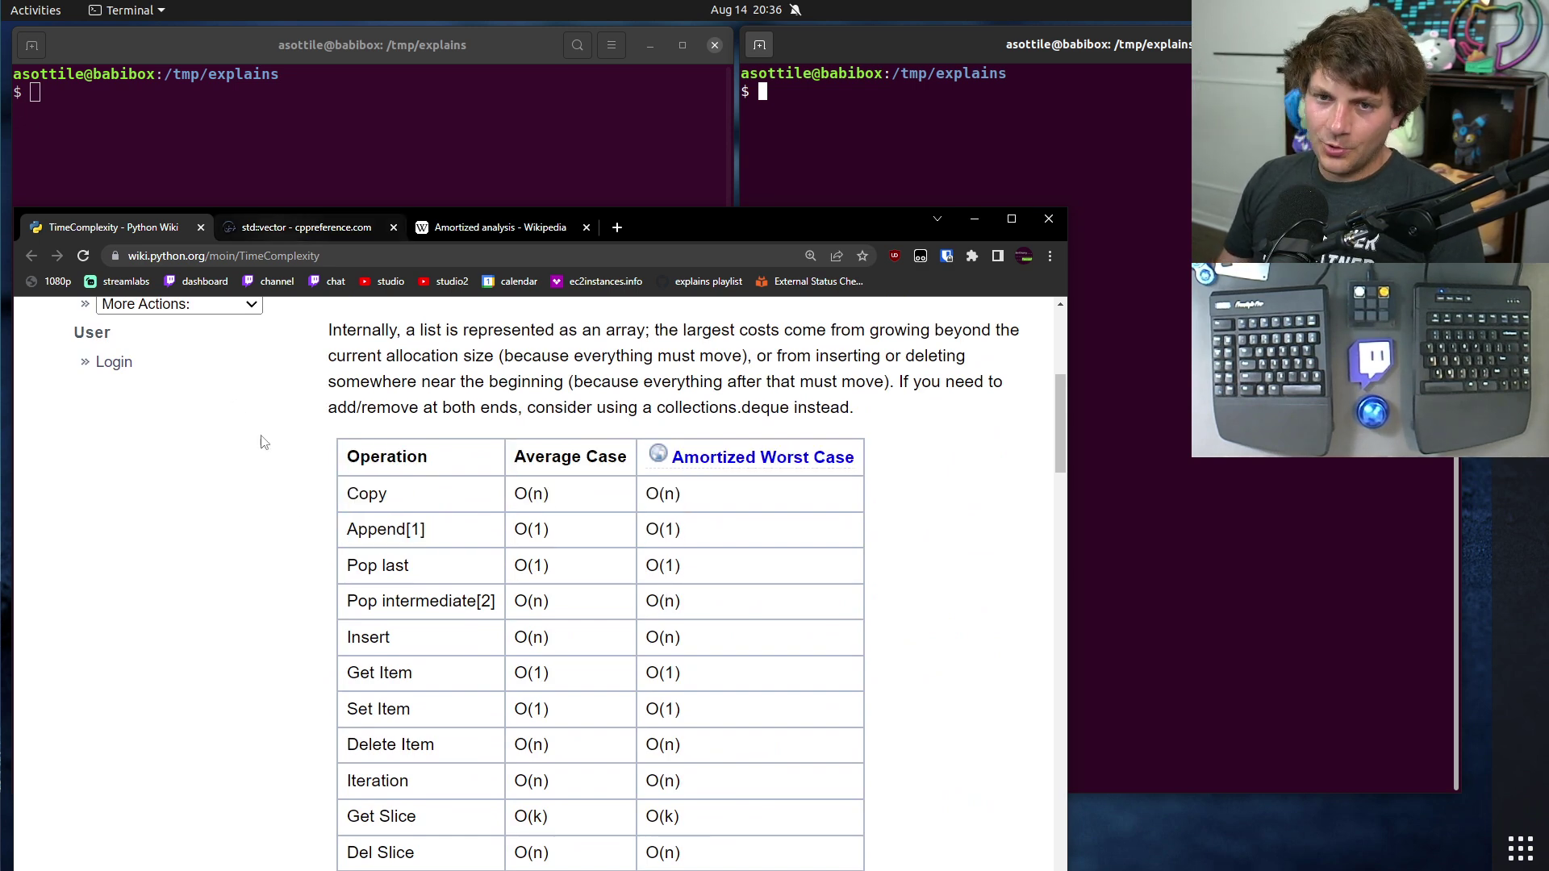
- On the std::vector page, highlight the amortized constant O(1) insertion-at-end line and its O(1)
click(267, 231)
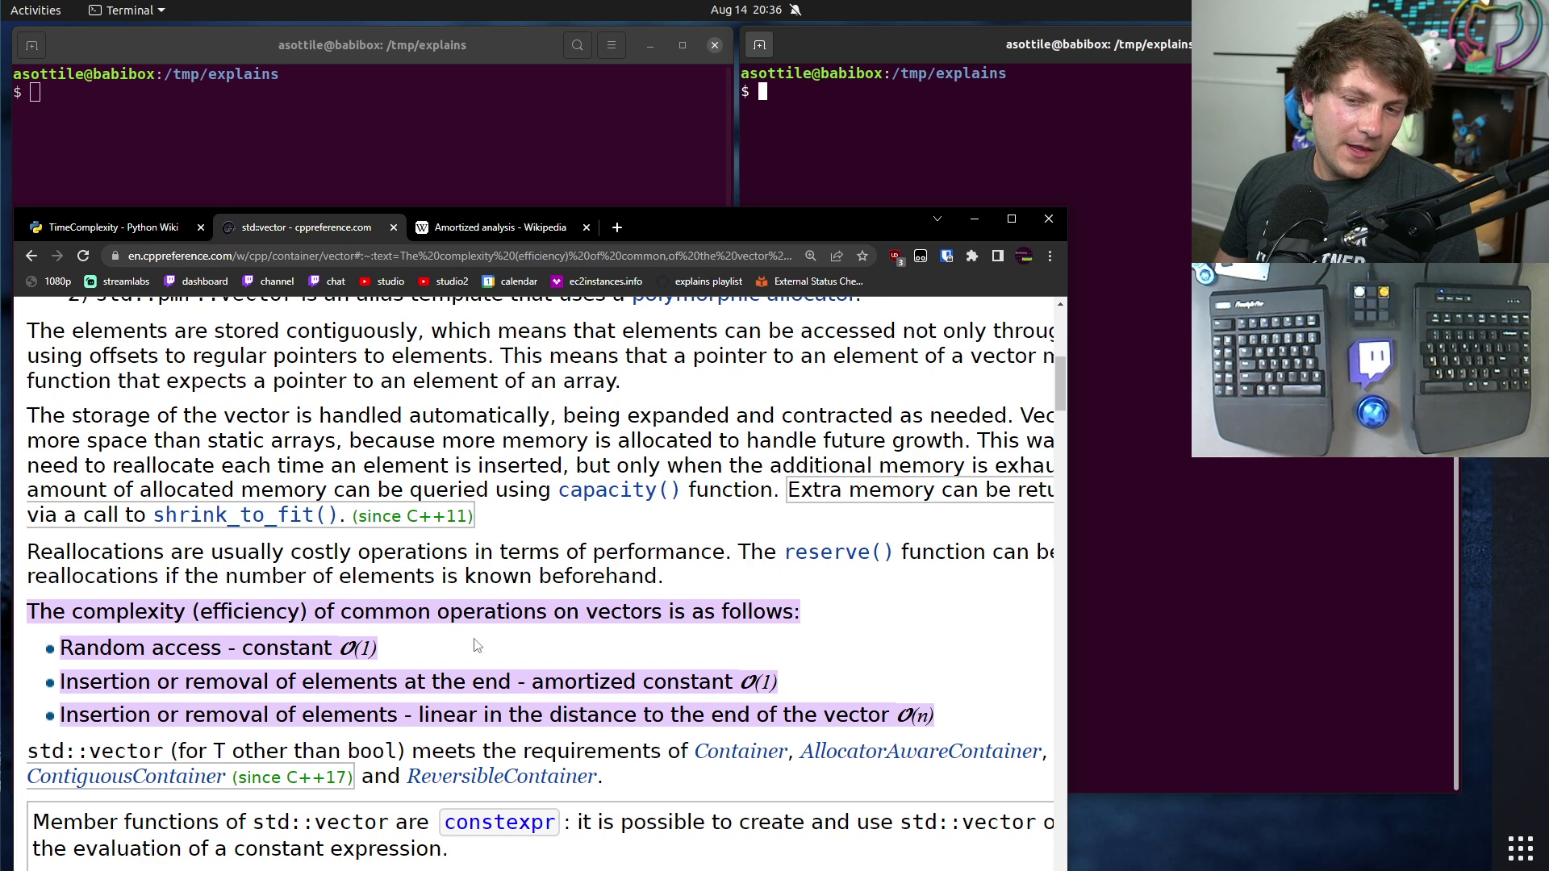
drag(830, 690, 61, 688)
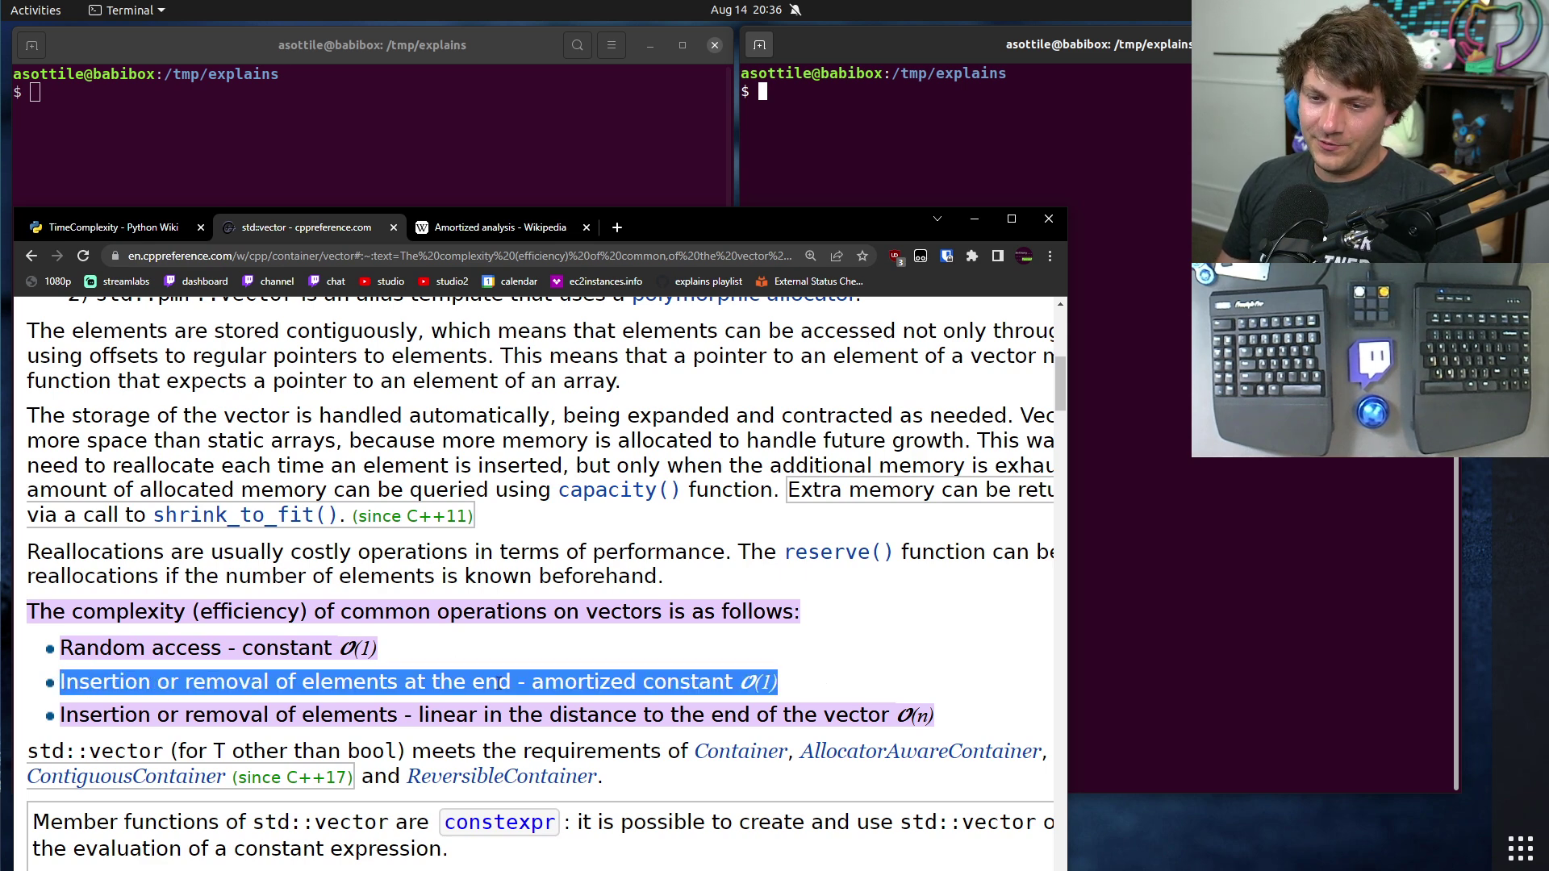
click(823, 685)
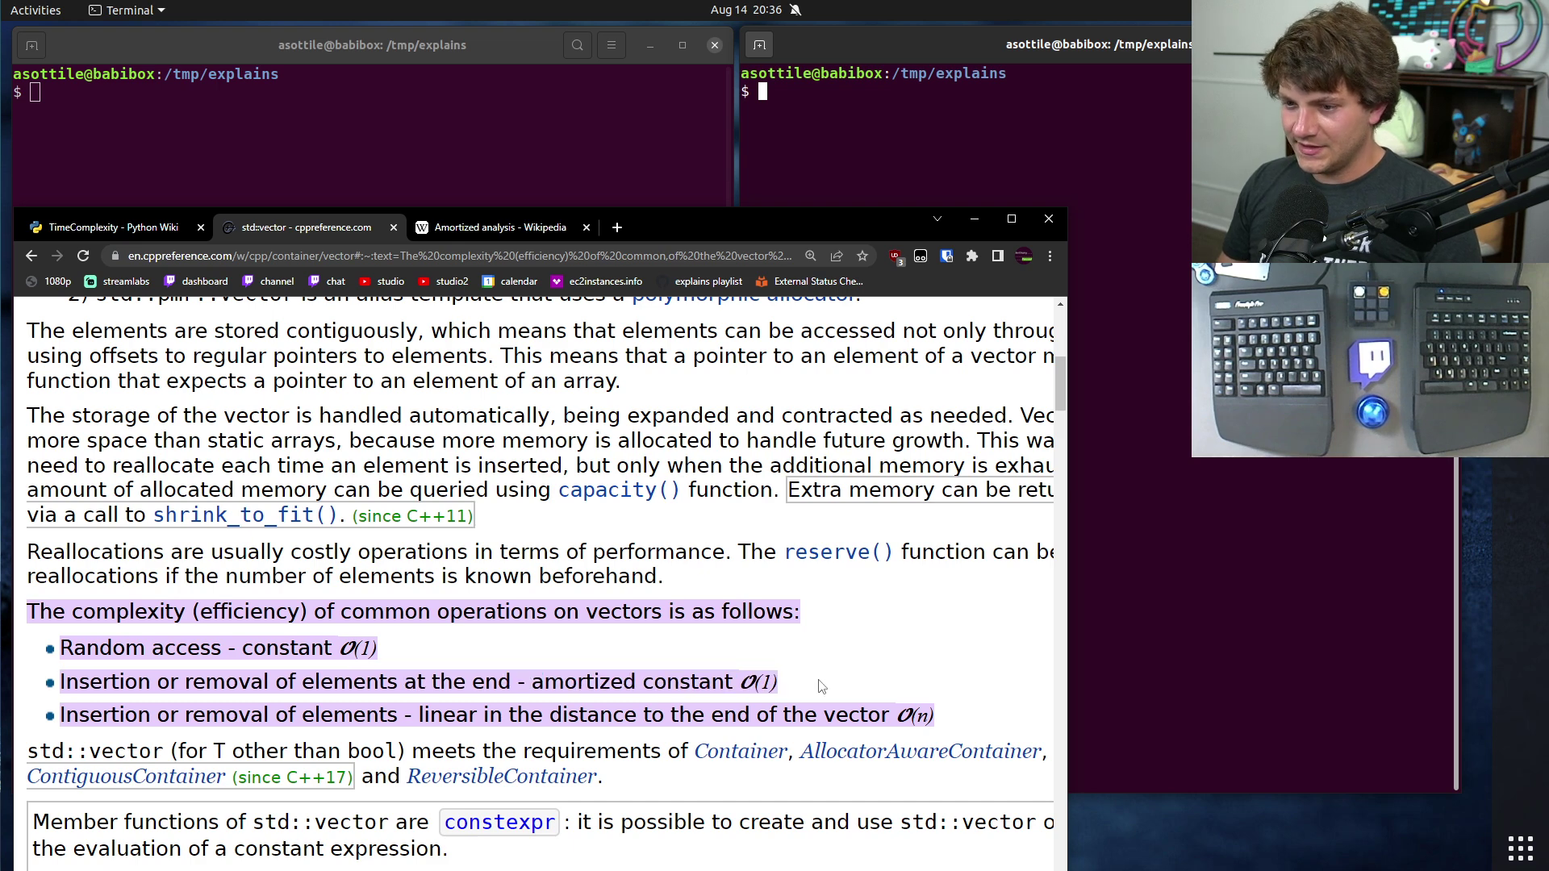
double_click(829, 685)
click(766, 687)
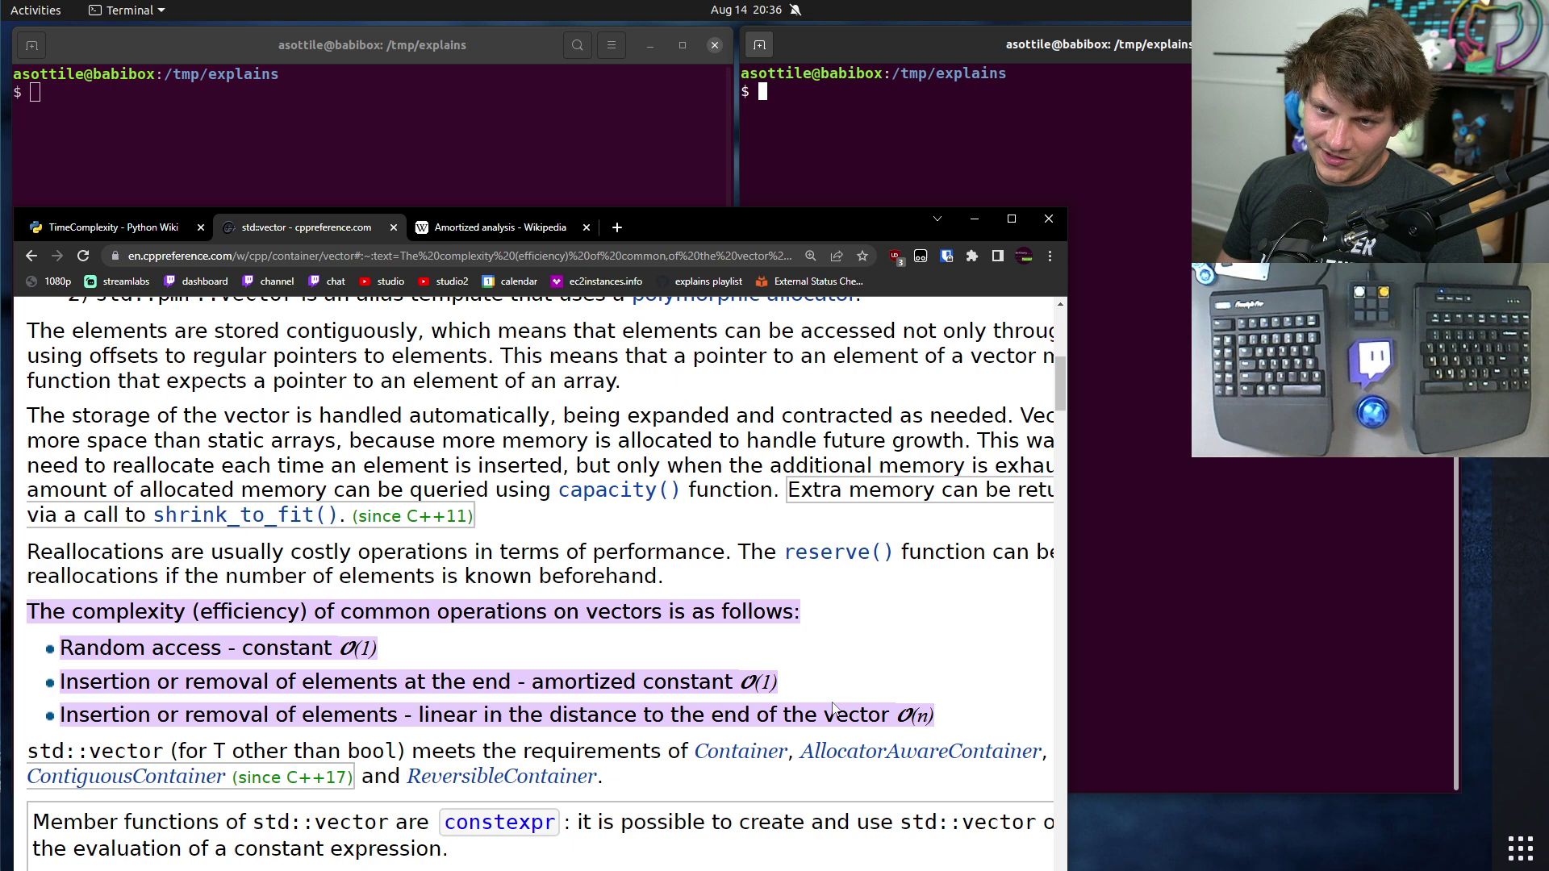
scroll(834, 707, up, 5)
scroll(863, 710, down, 5)
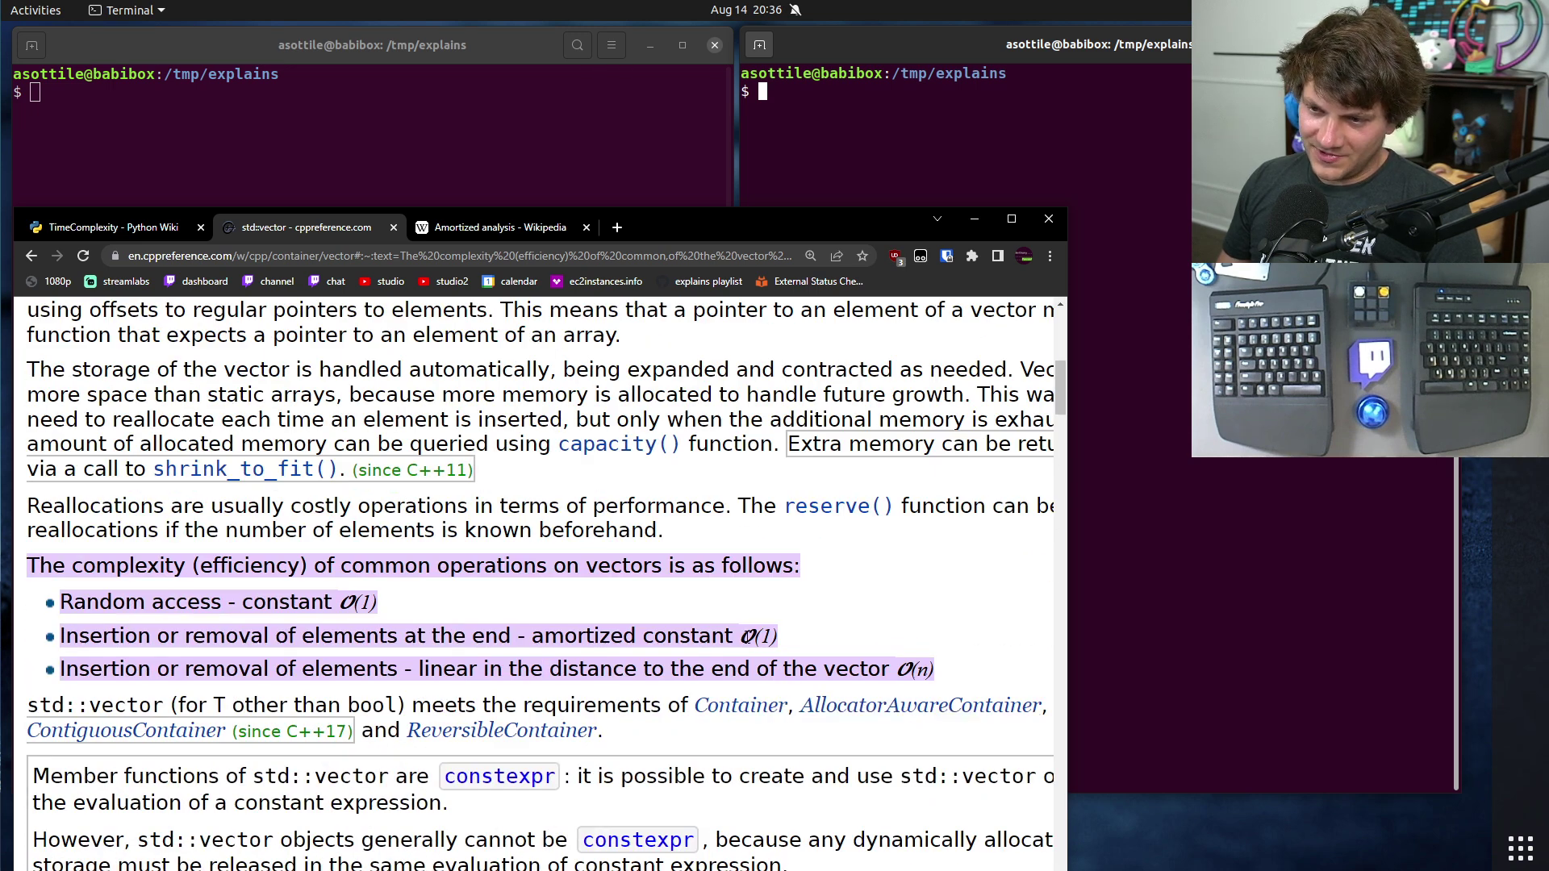
double_click(744, 640)
click(743, 639)
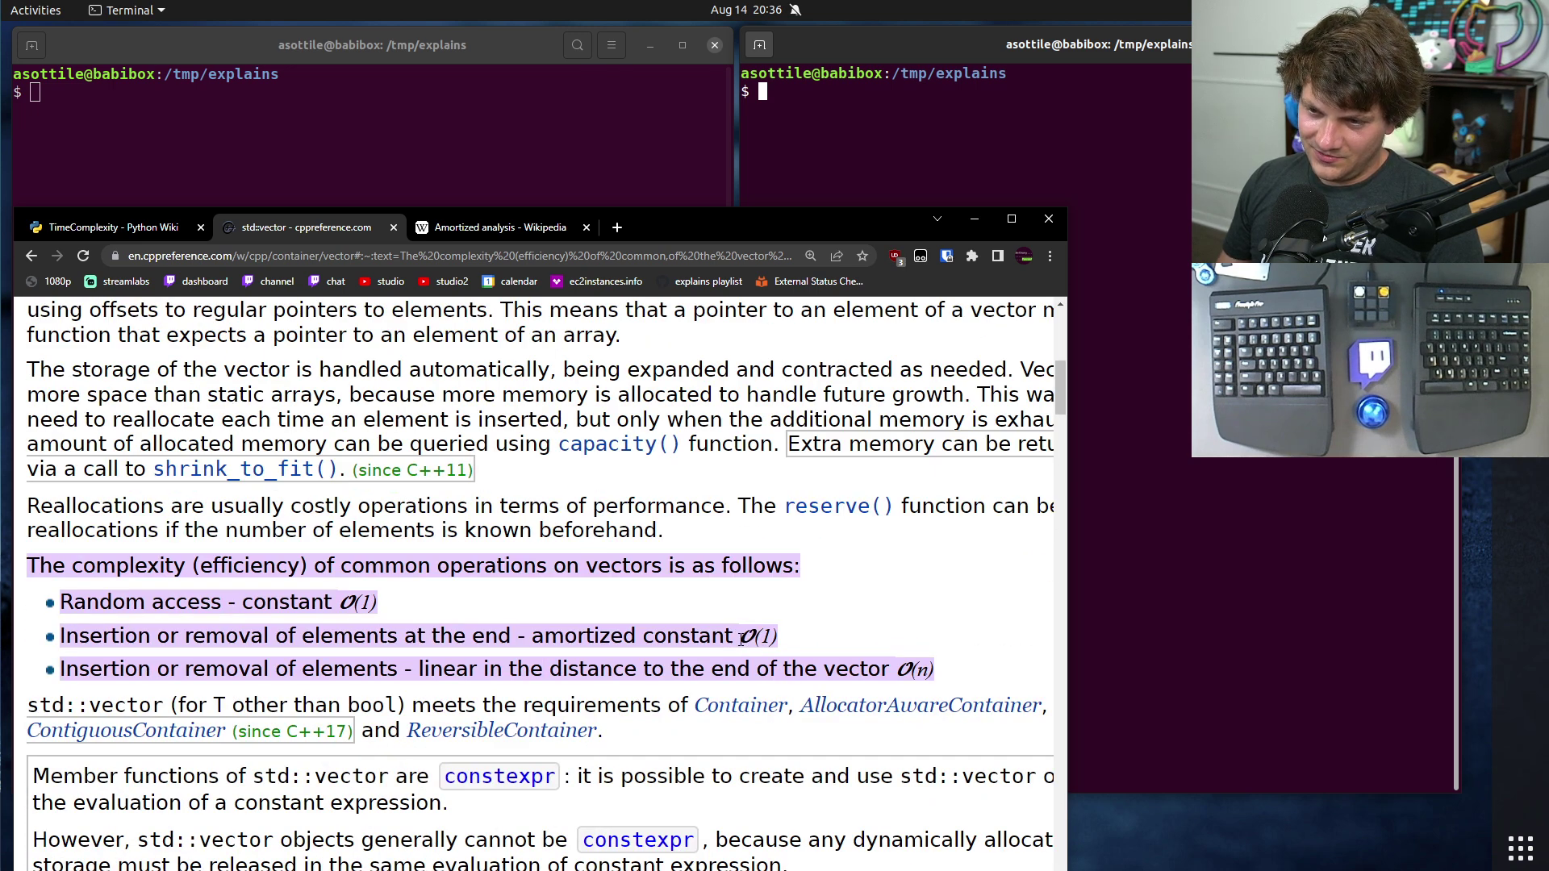
double_click(744, 639)
right_click(743, 637)
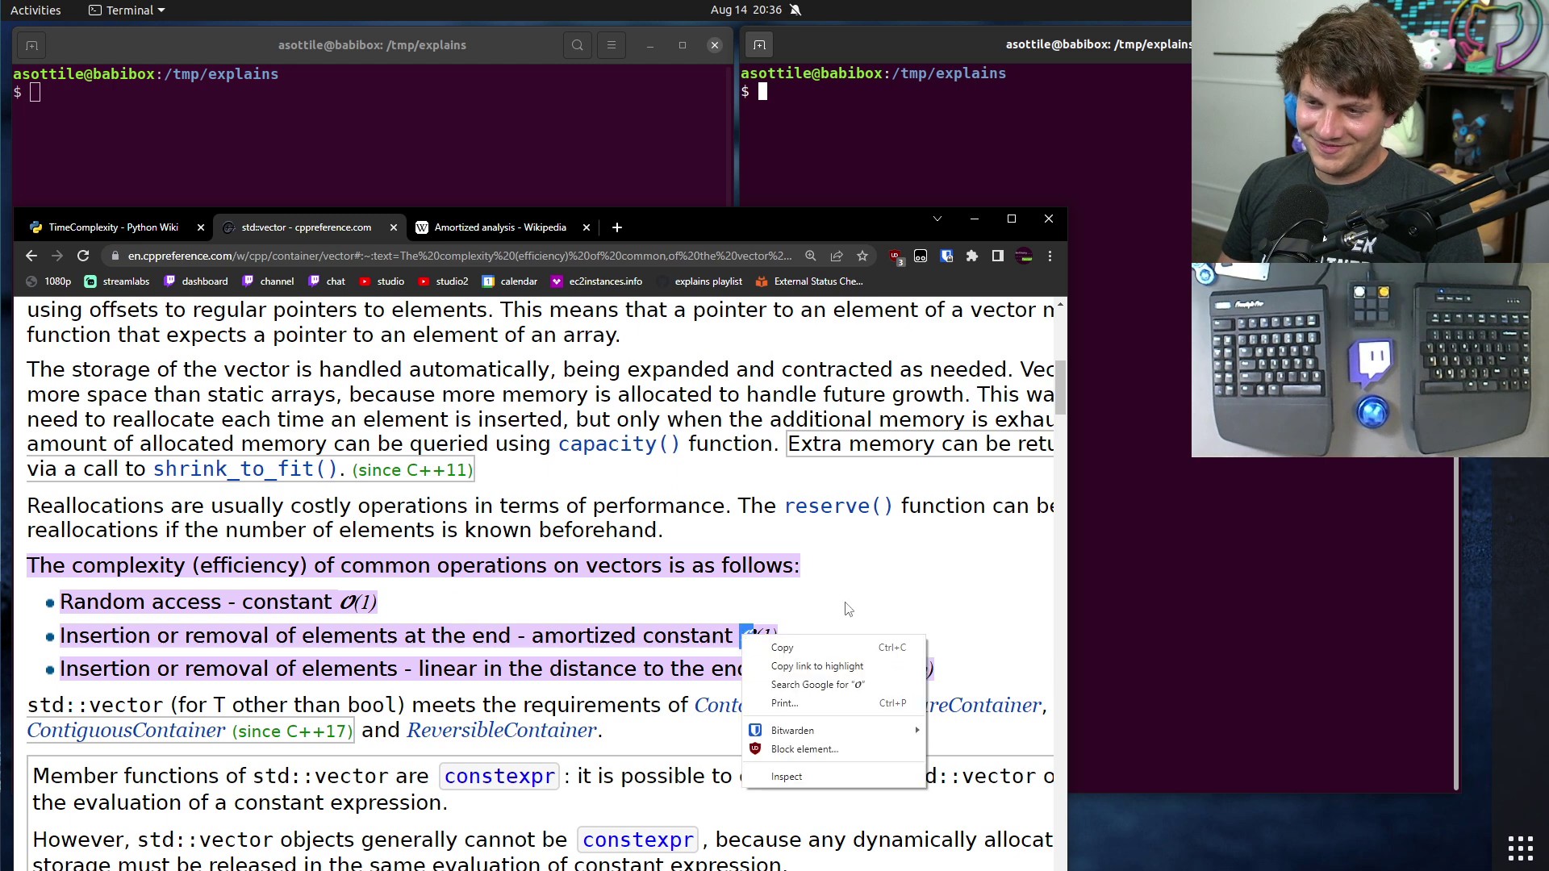
click(726, 581)
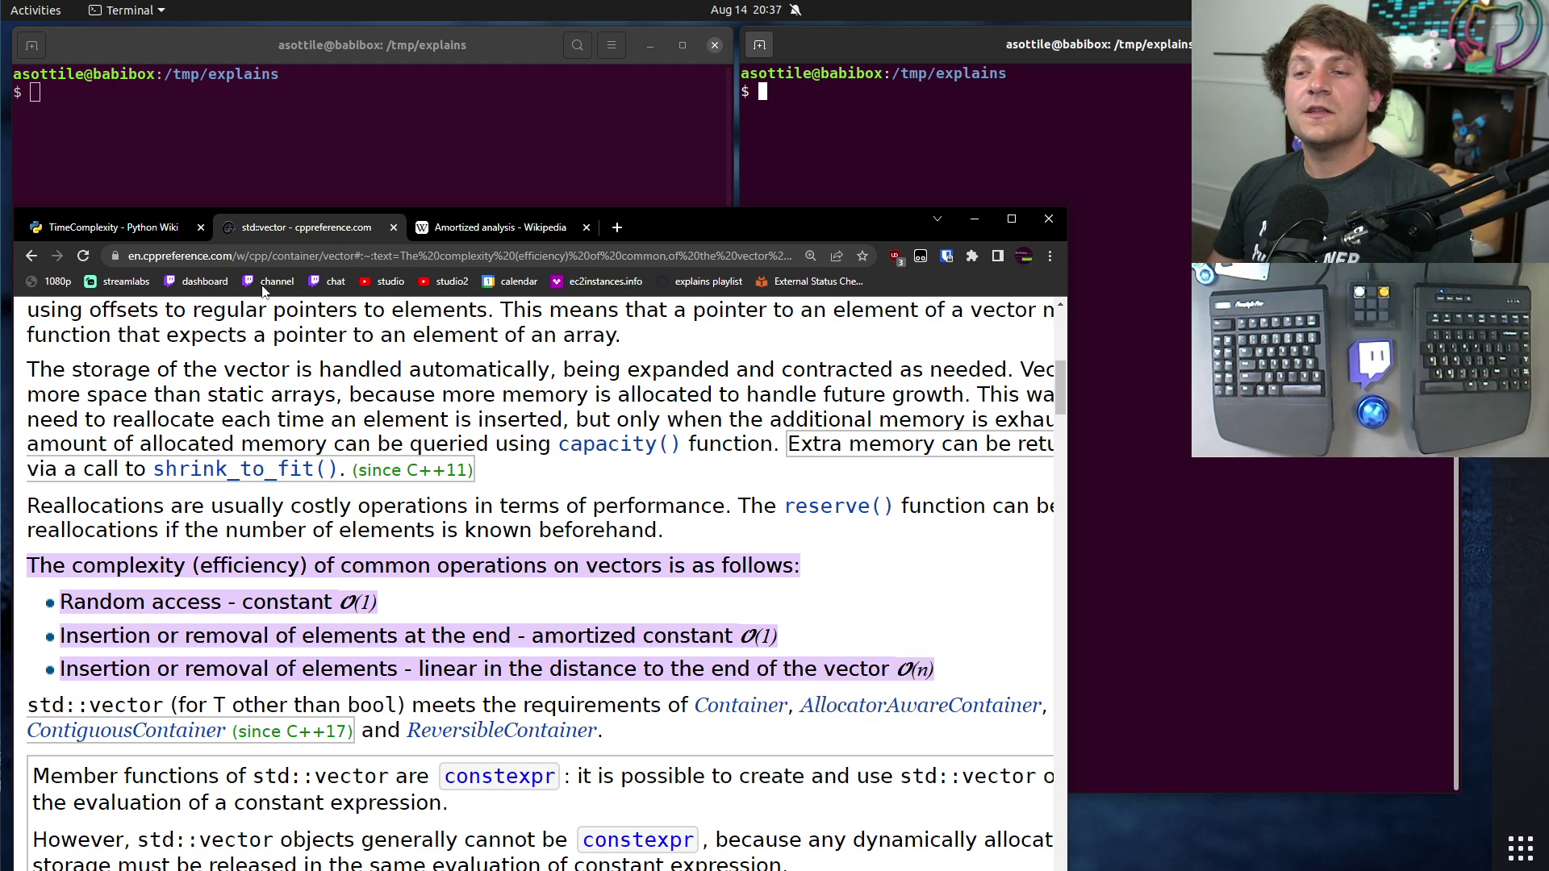
- Switch to the Amortized analysis article and highlight its introduction paragraphs
click(479, 234)
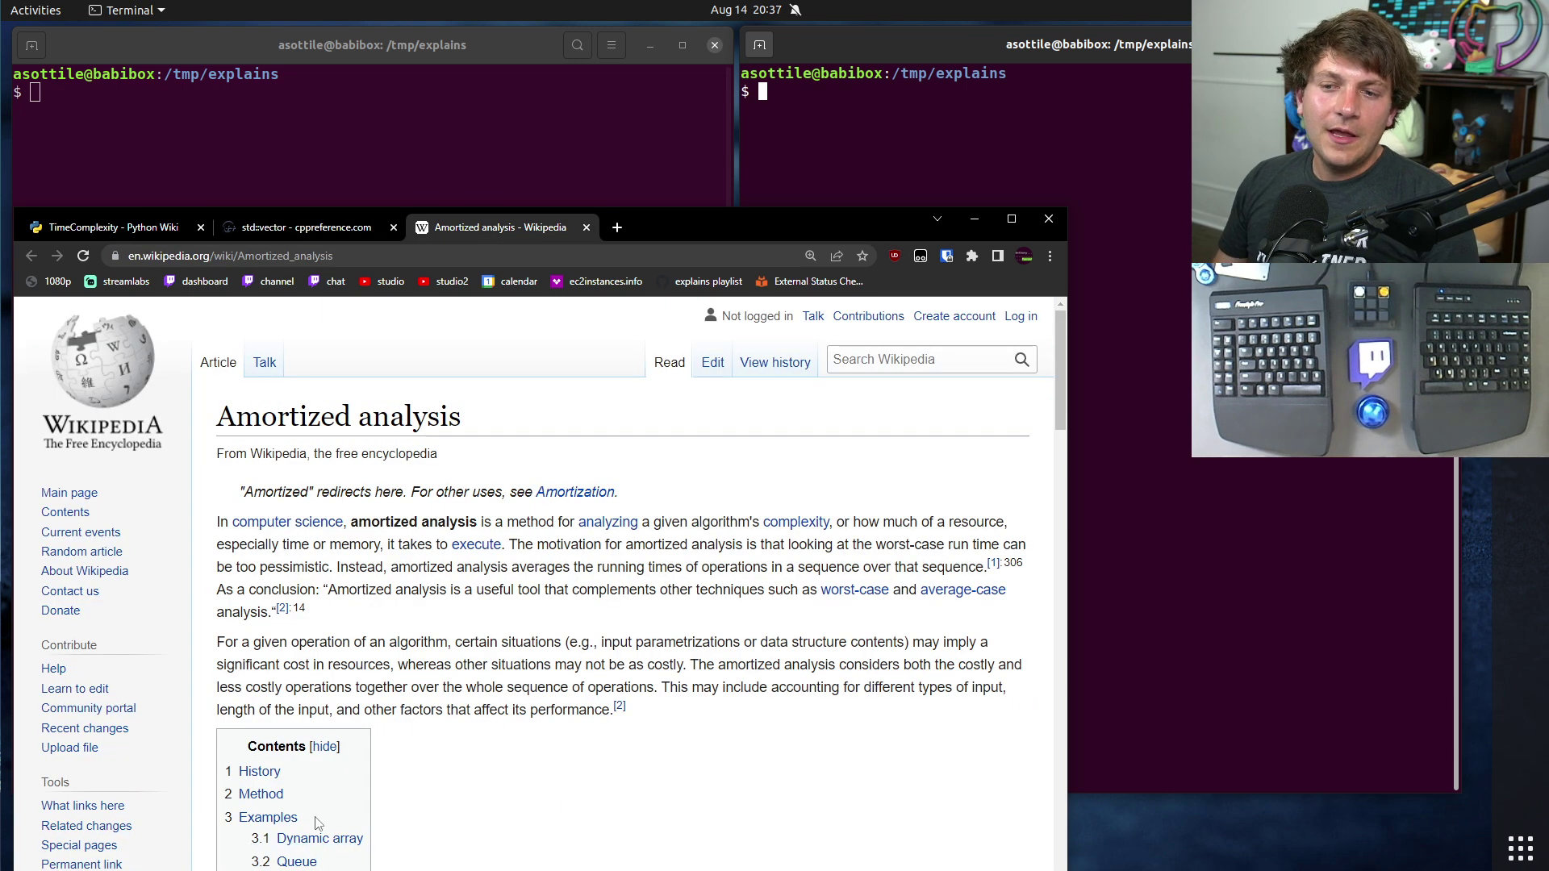
drag(408, 491, 754, 761)
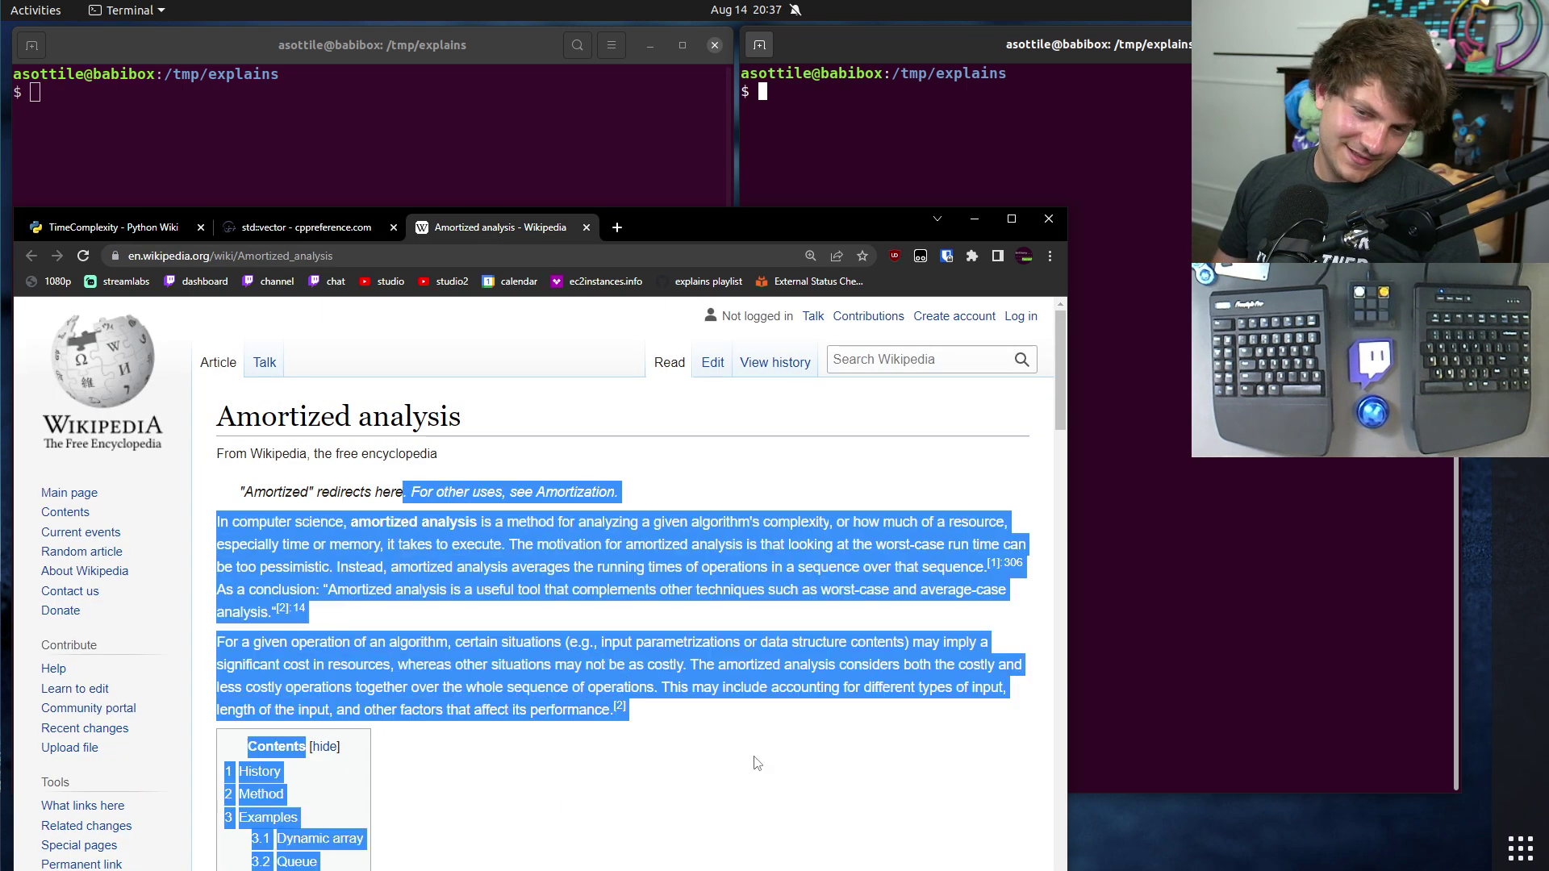
click(754, 761)
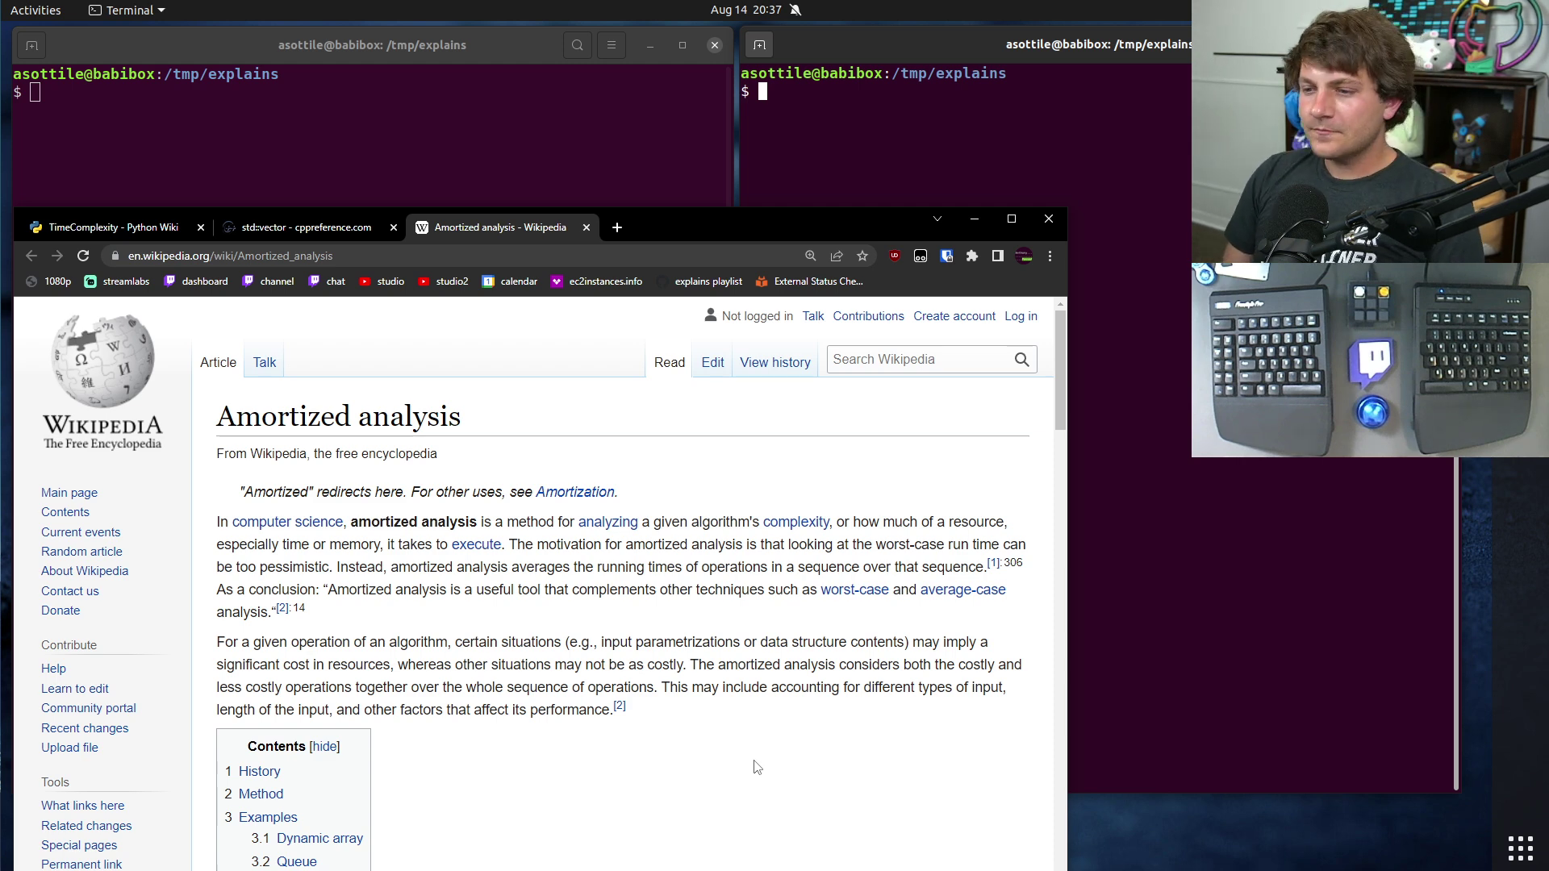
click(158, 231)
drag(860, 459, 657, 454)
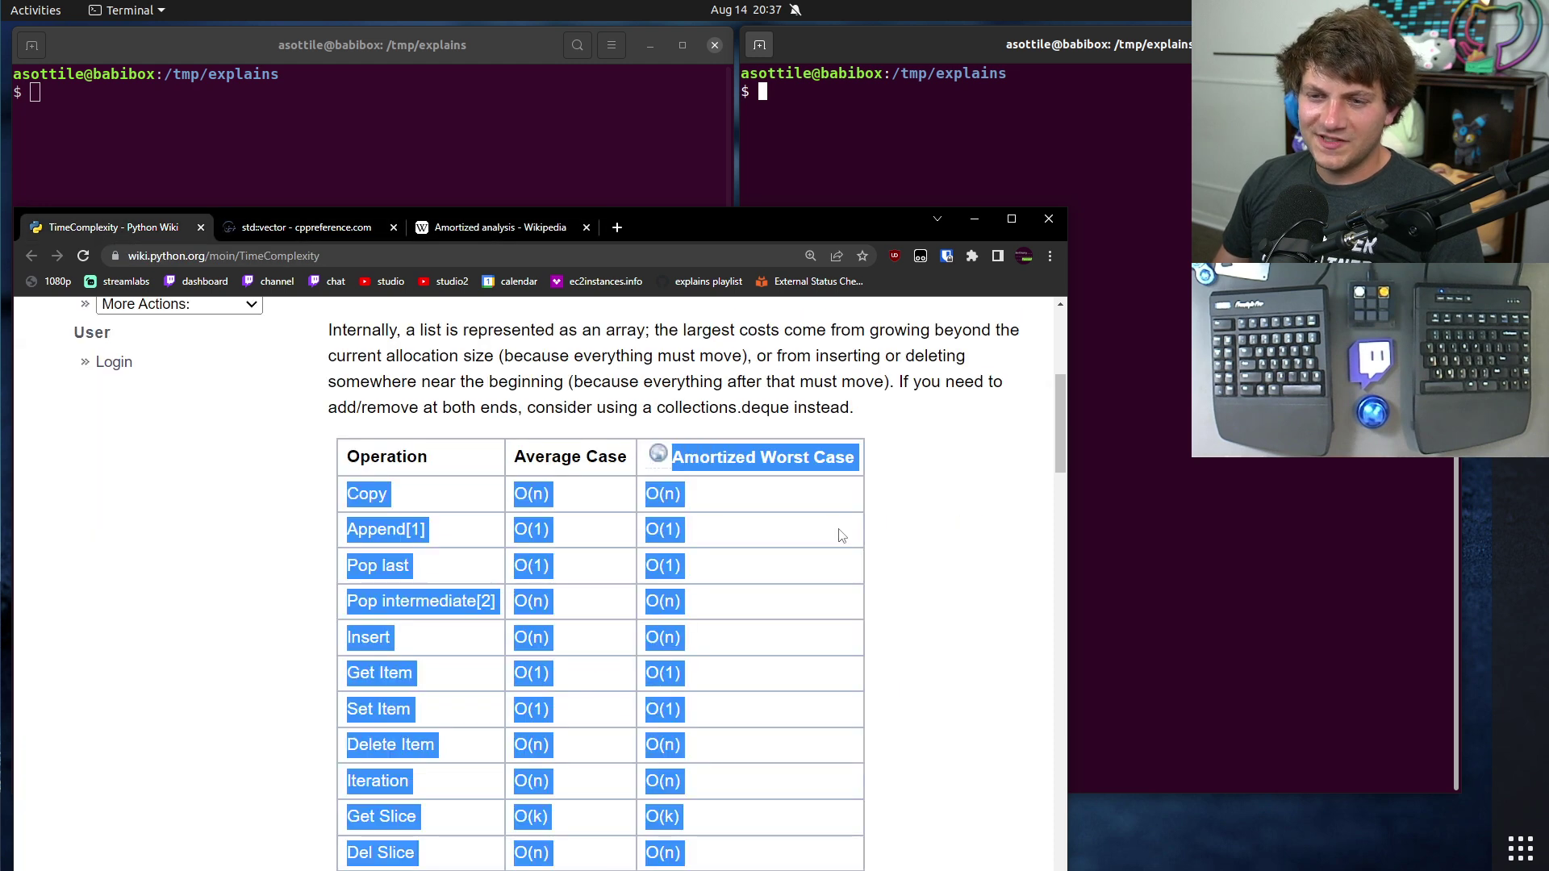
drag(875, 460, 650, 449)
click(714, 531)
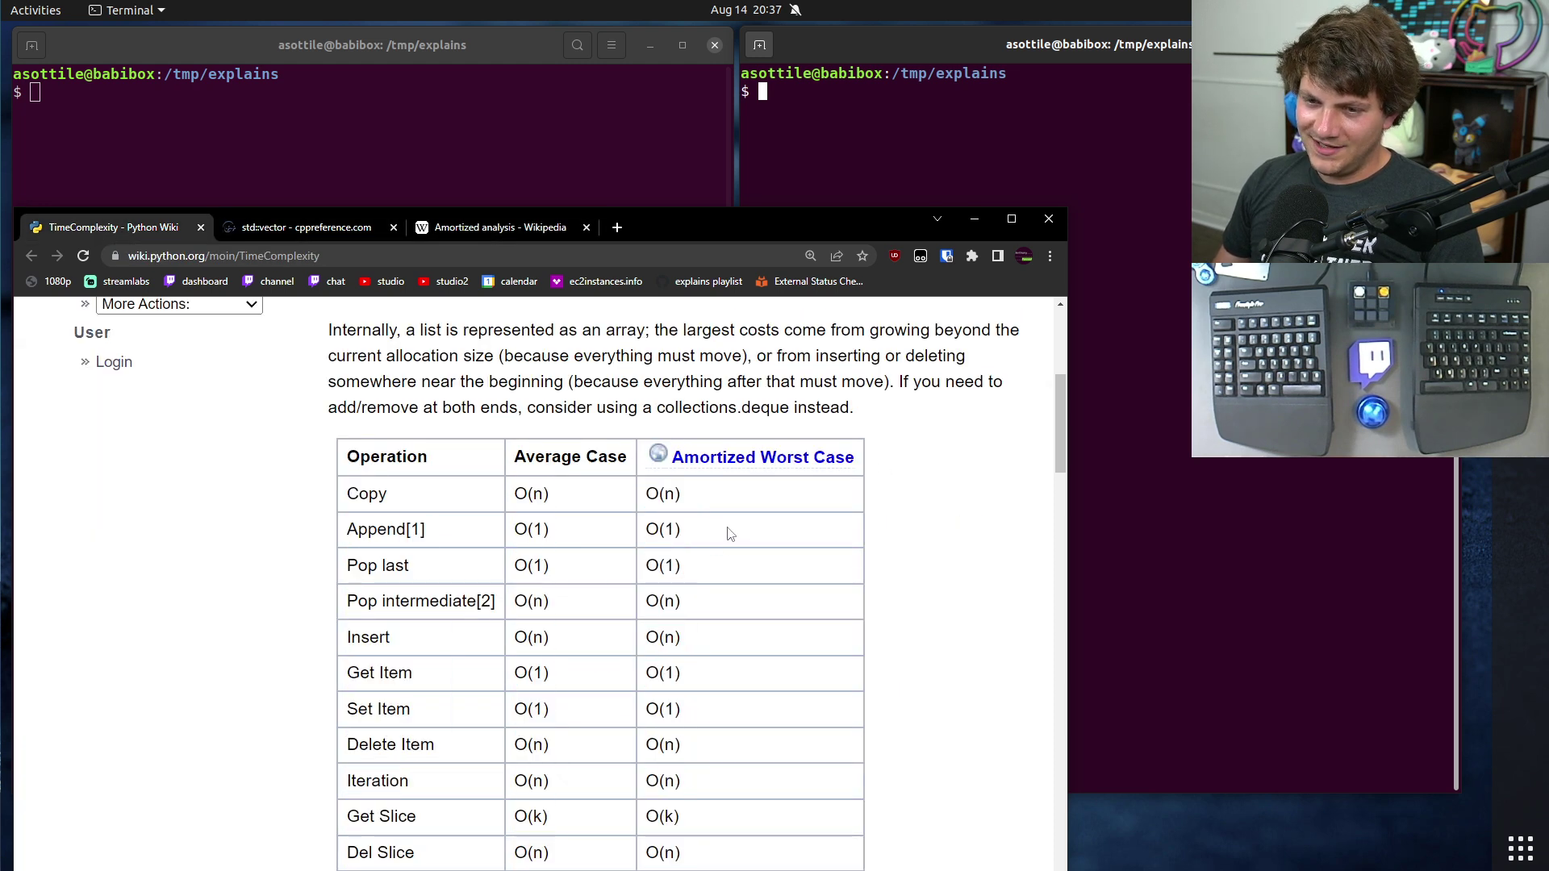
drag(730, 529, 350, 529)
click(722, 535)
drag(726, 535, 337, 533)
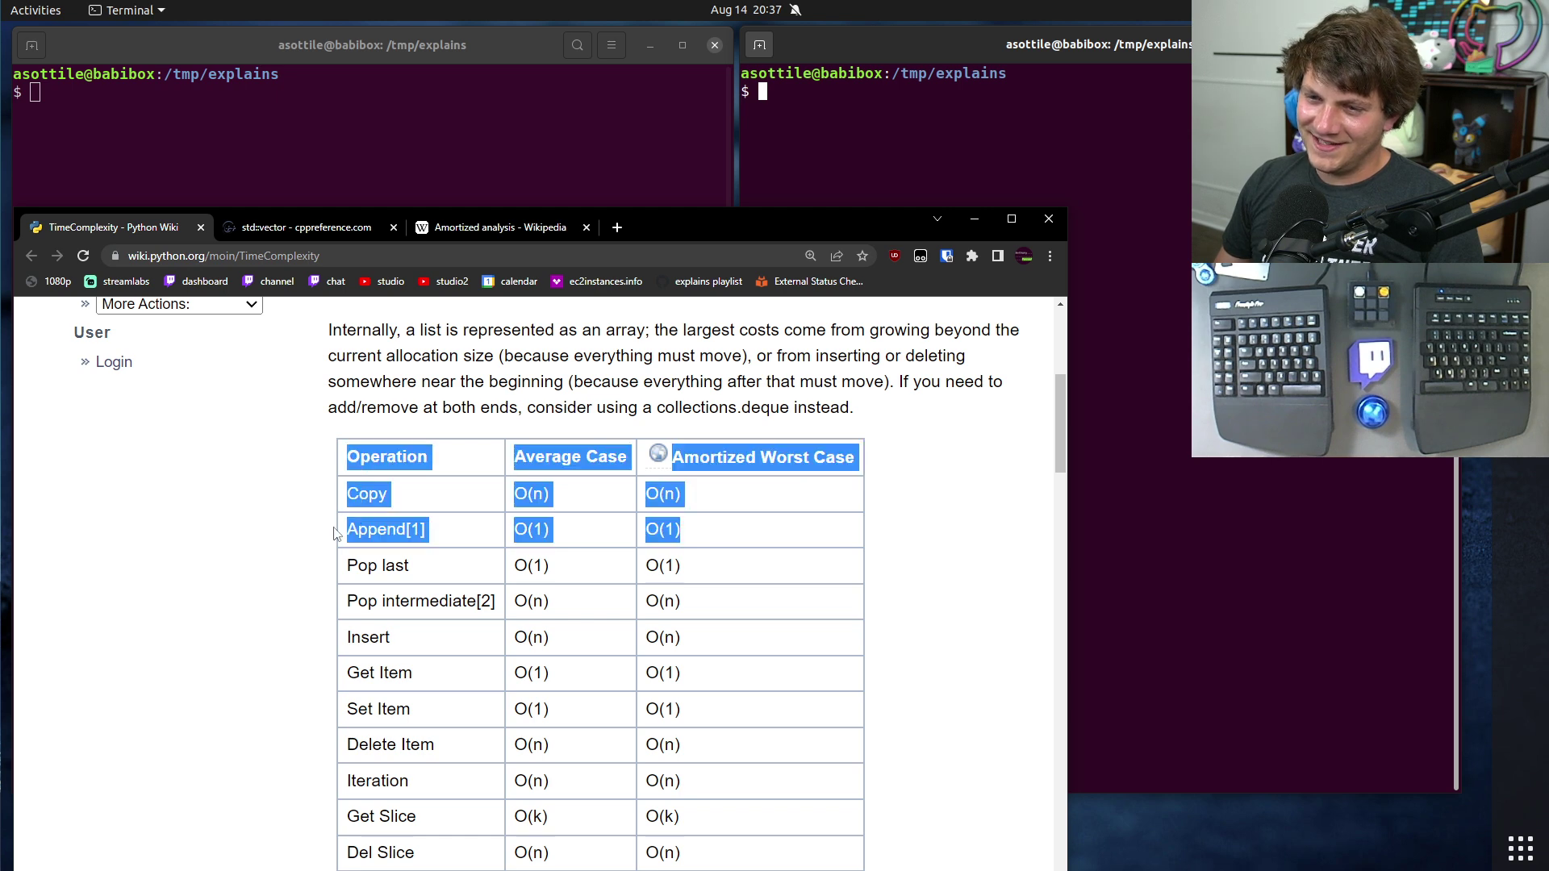
click(746, 532)
drag(700, 534, 614, 535)
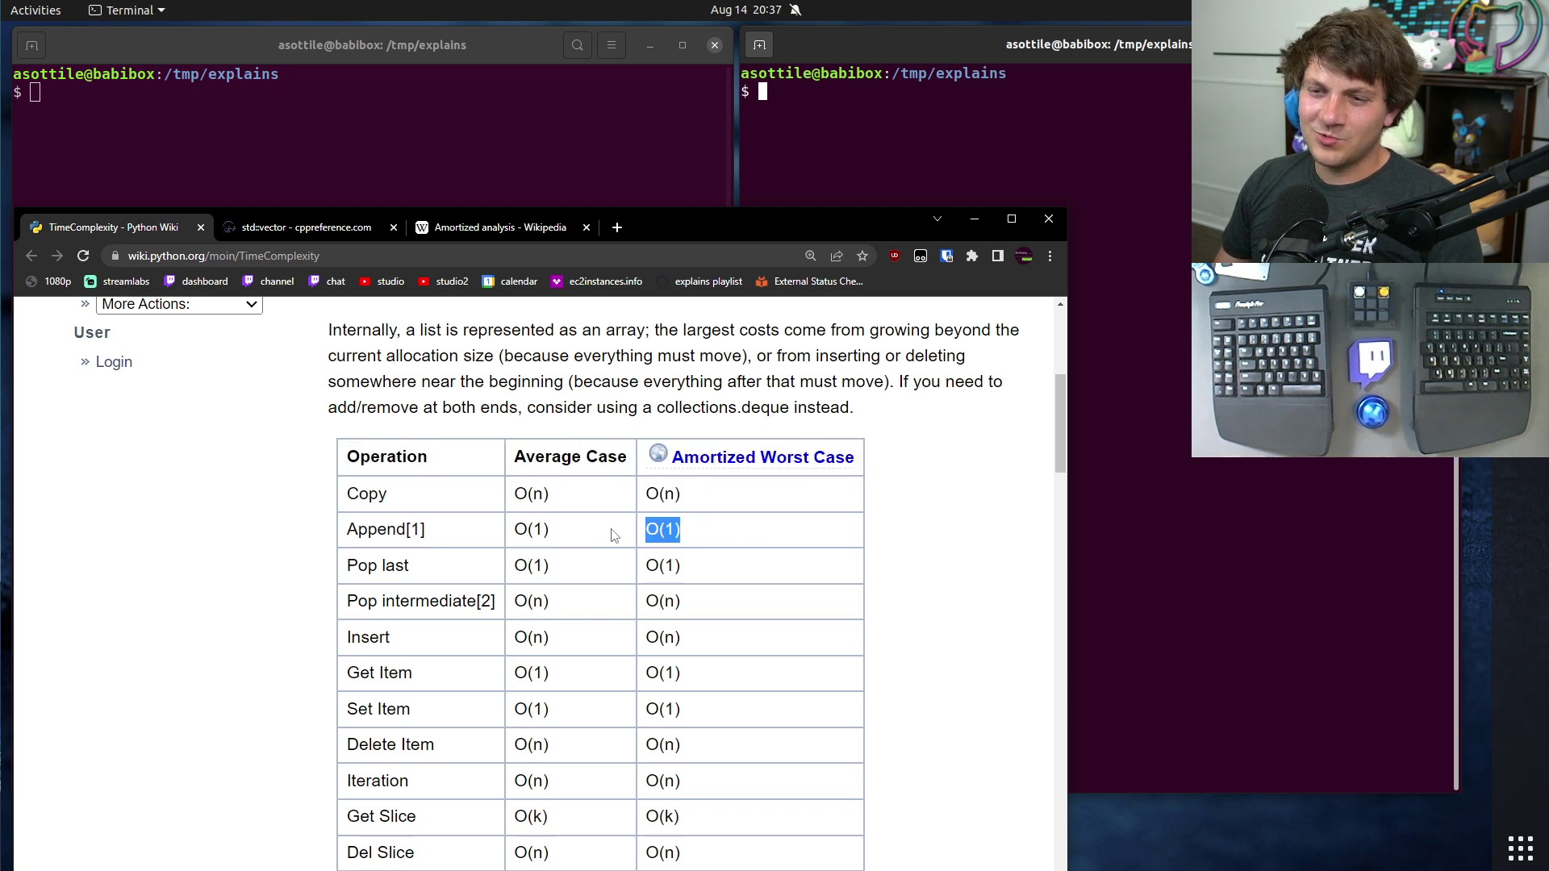
drag(720, 536, 600, 523)
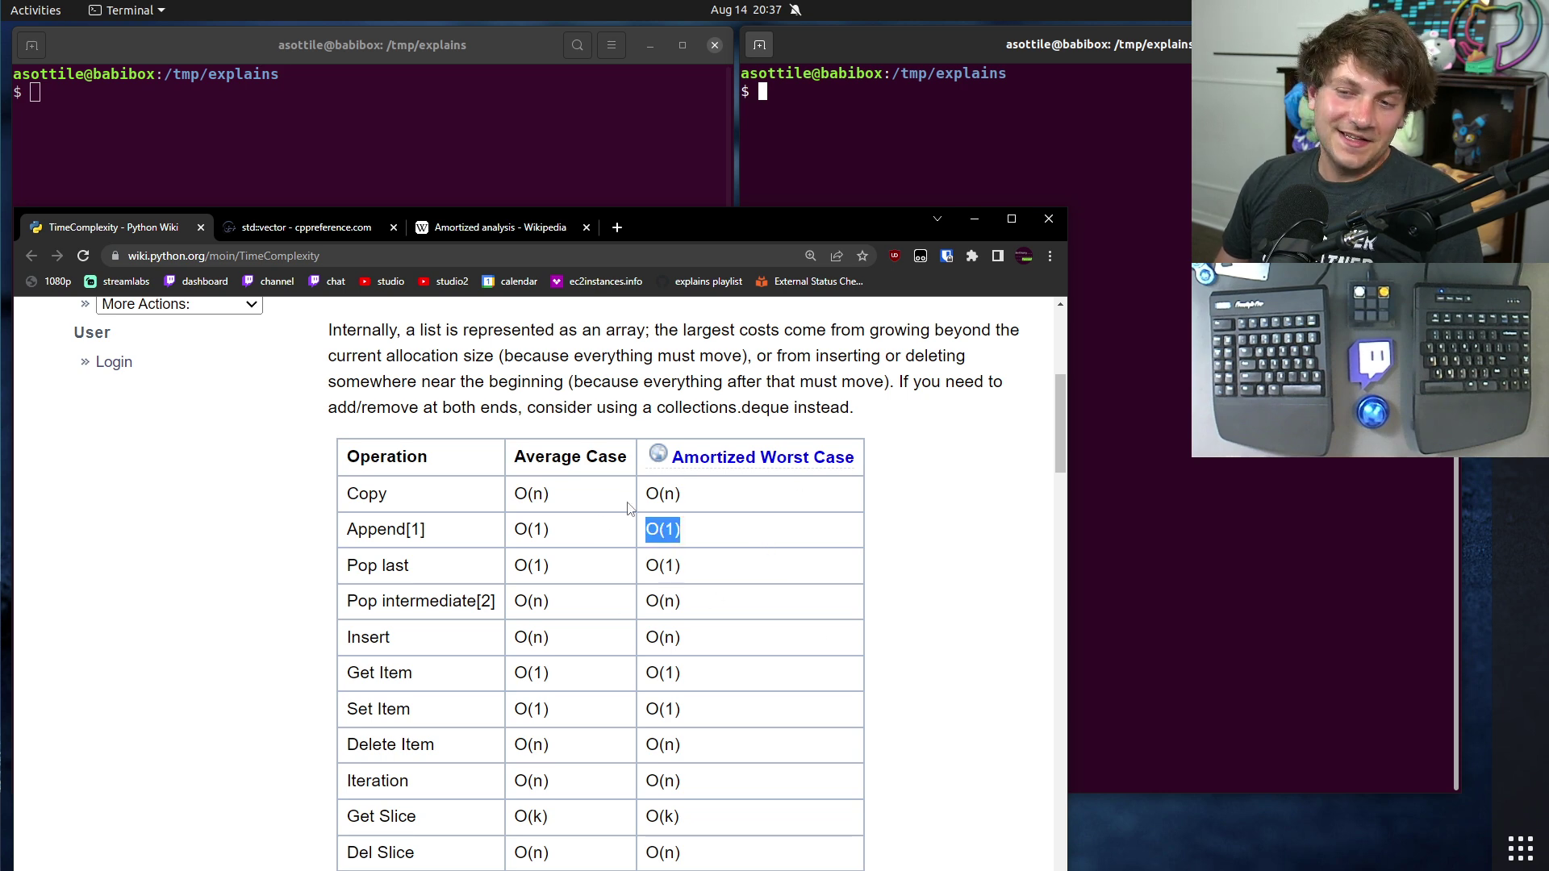
click(584, 516)
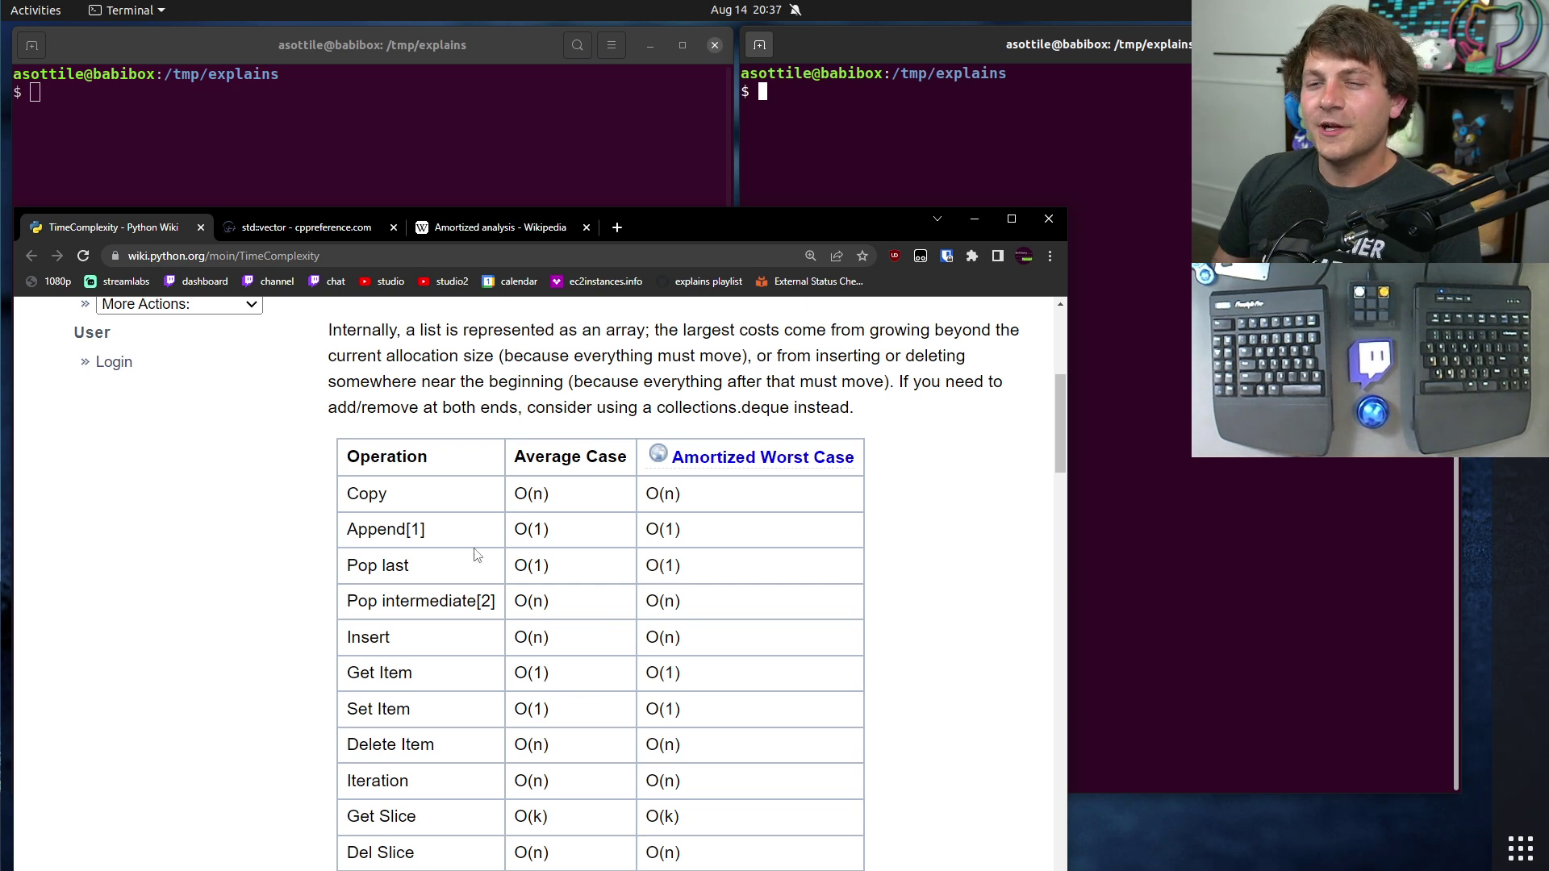
key(alt+Tab)
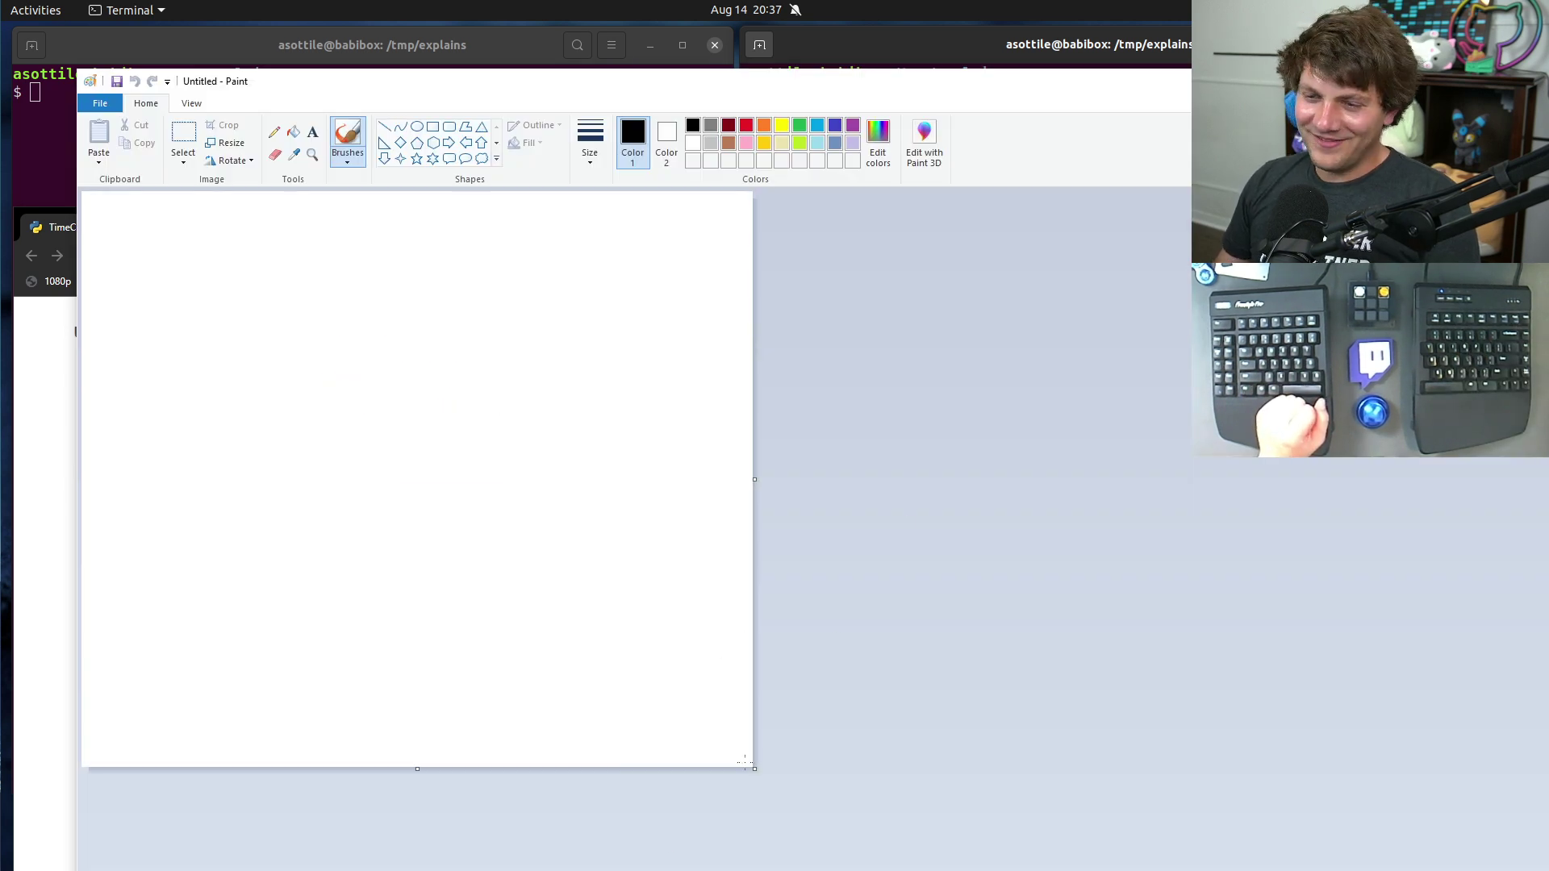
- Enlarge the canvas to about 1450x993 and draw a rounded rectangle in its upper left
drag(754, 773, 1170, 801)
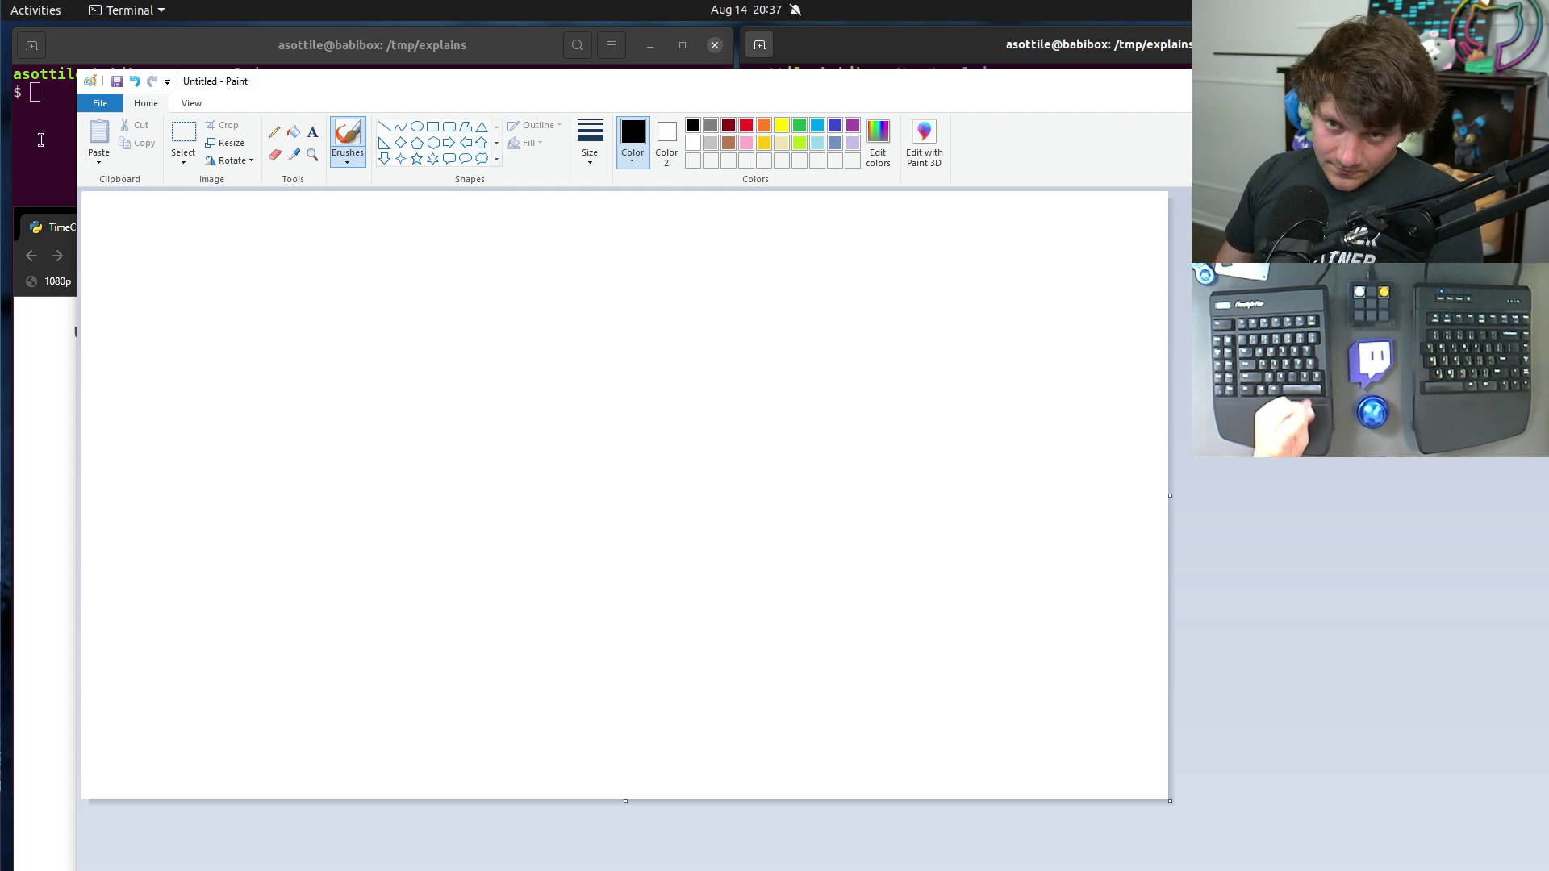
click(433, 127)
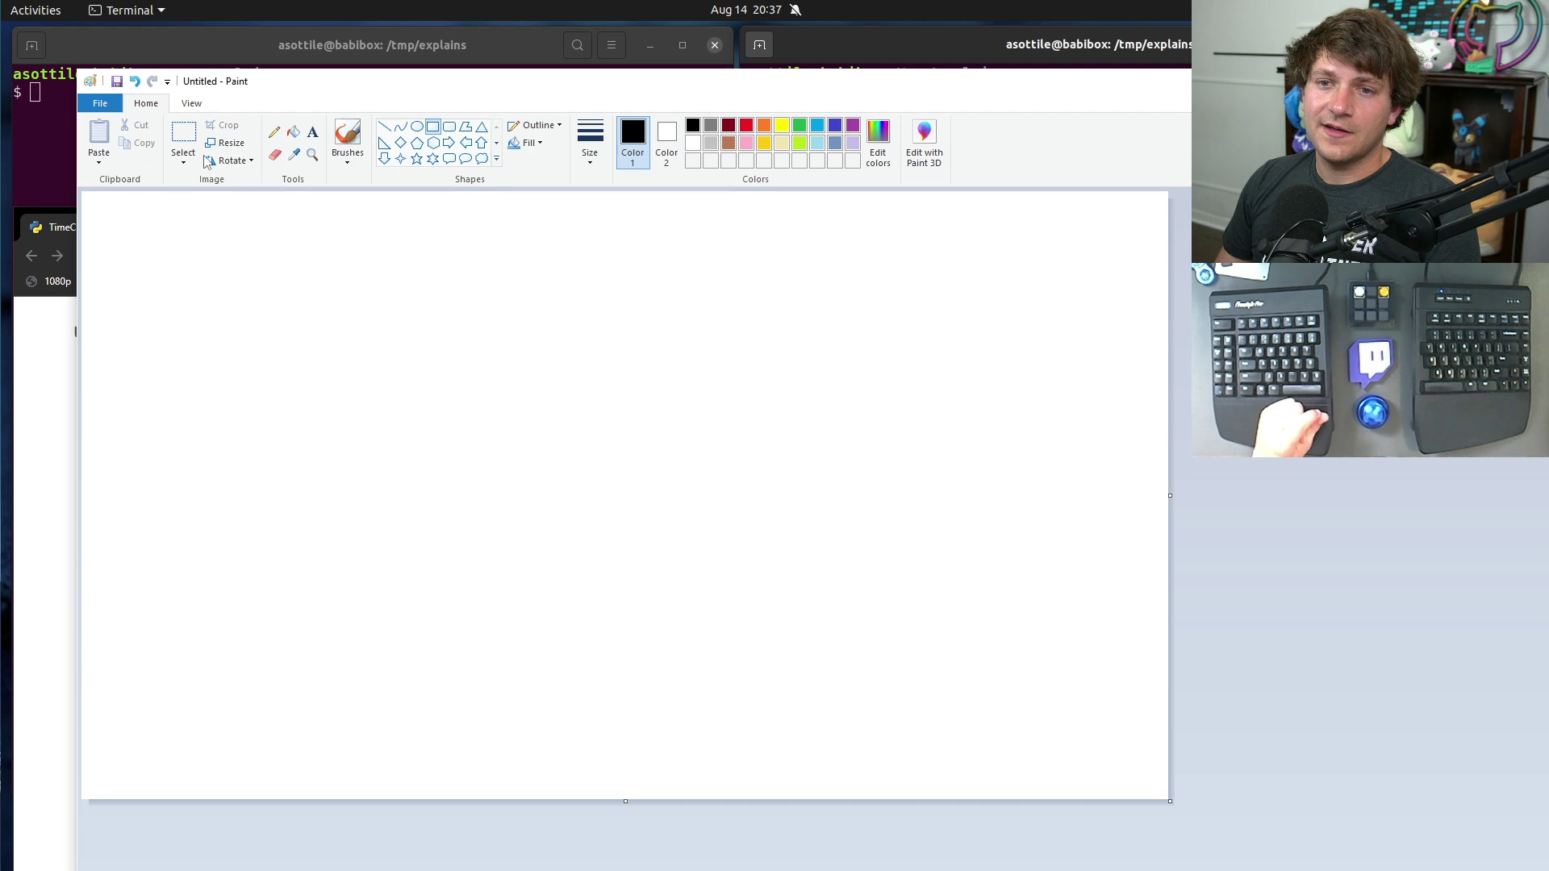
click(449, 129)
drag(115, 218, 456, 524)
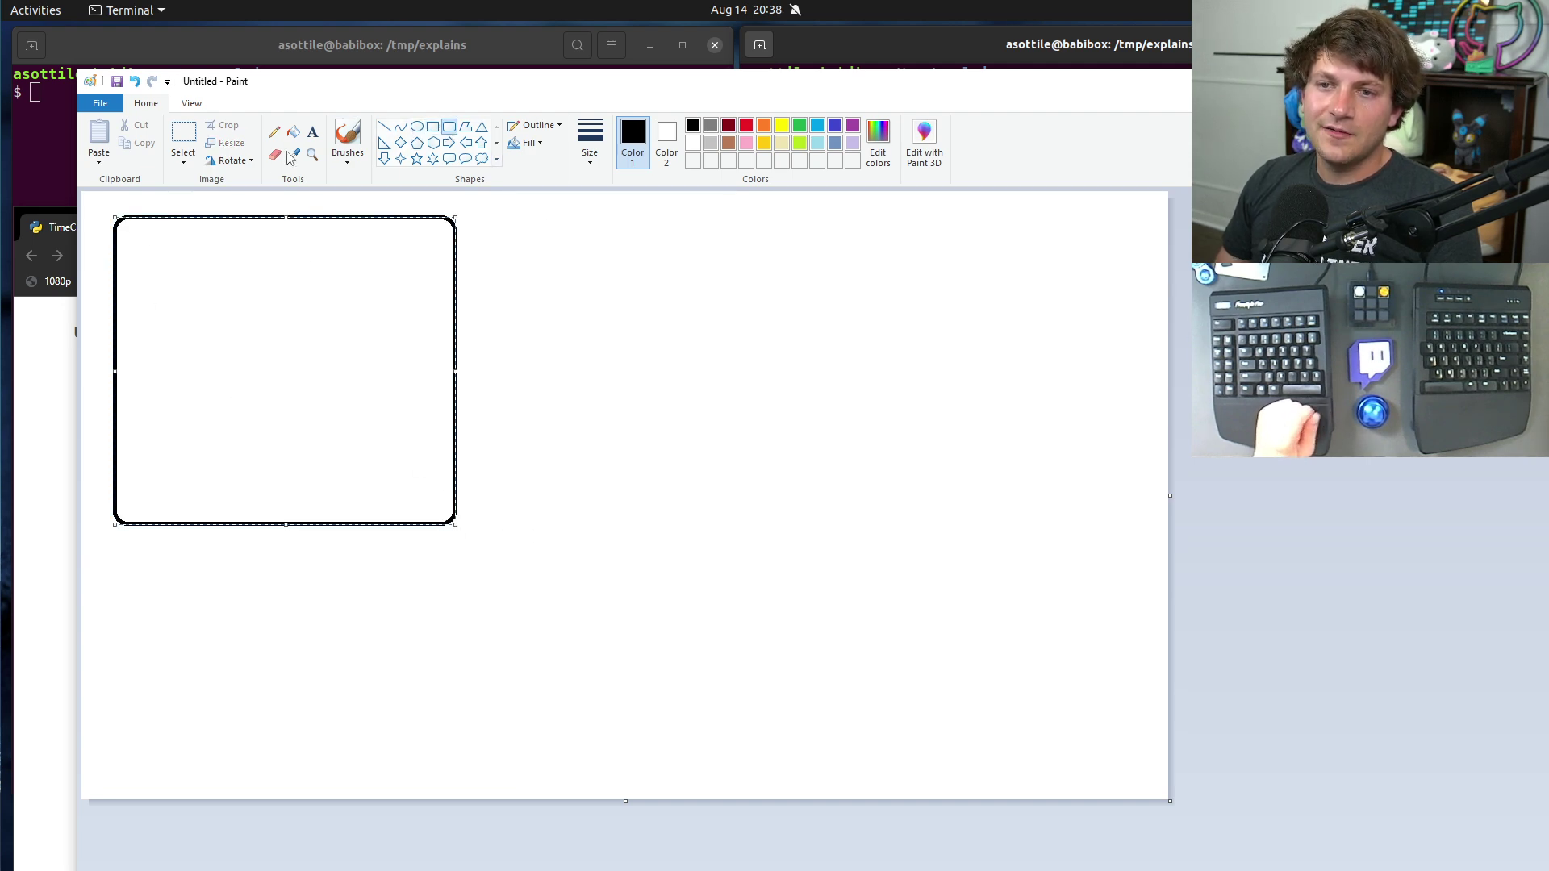
click(312, 132)
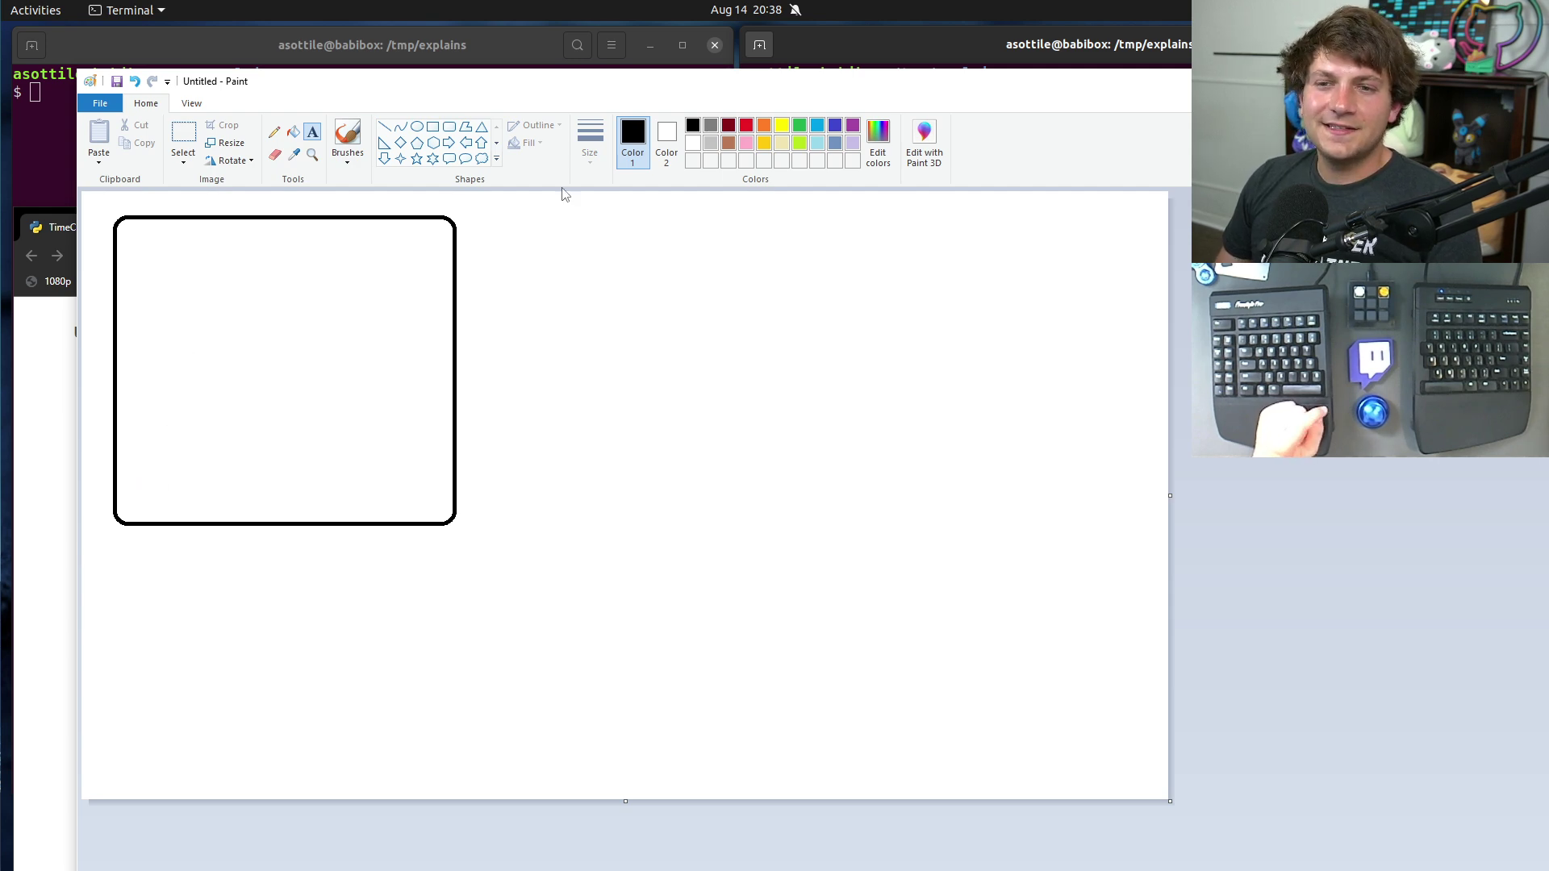
- Beside the box, type a text block with lines vector<int>, list and vector<PyObject*>
click(471, 208)
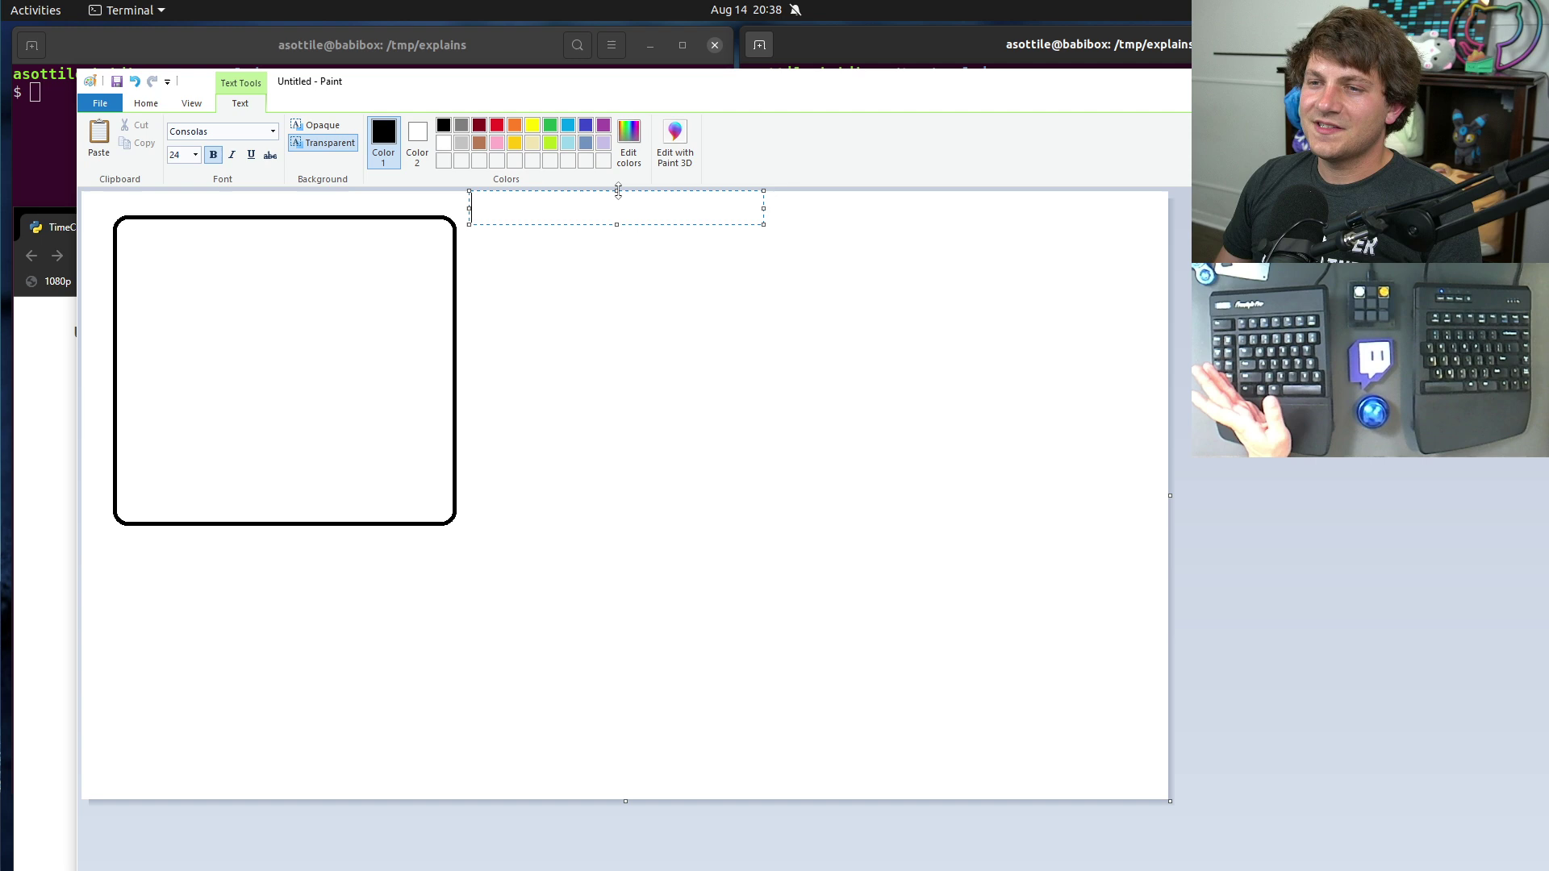
drag(622, 202, 615, 297)
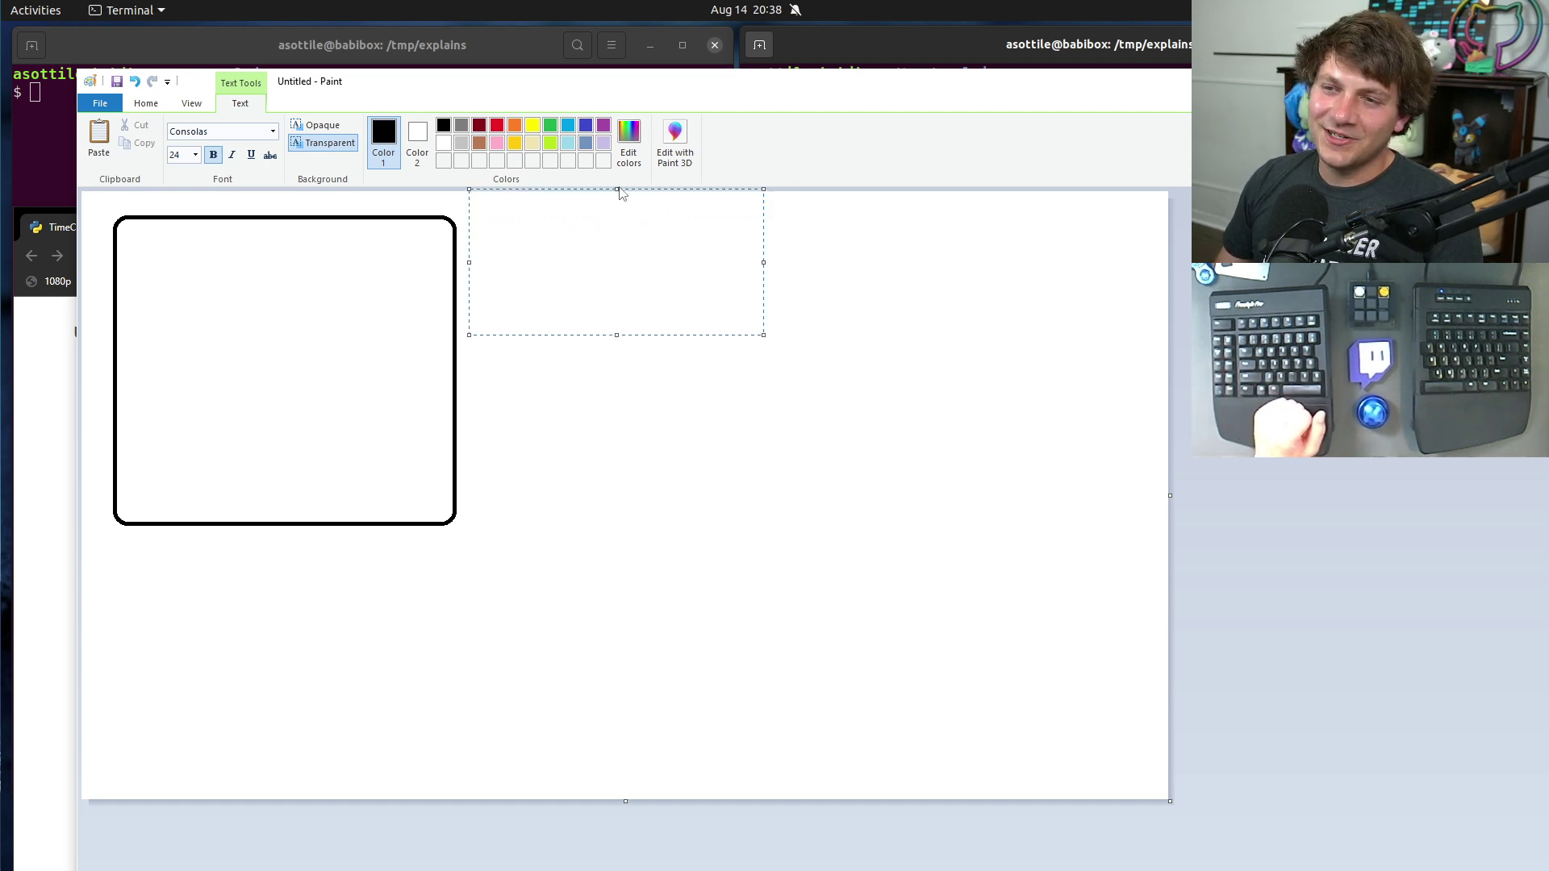
drag(633, 189, 638, 212)
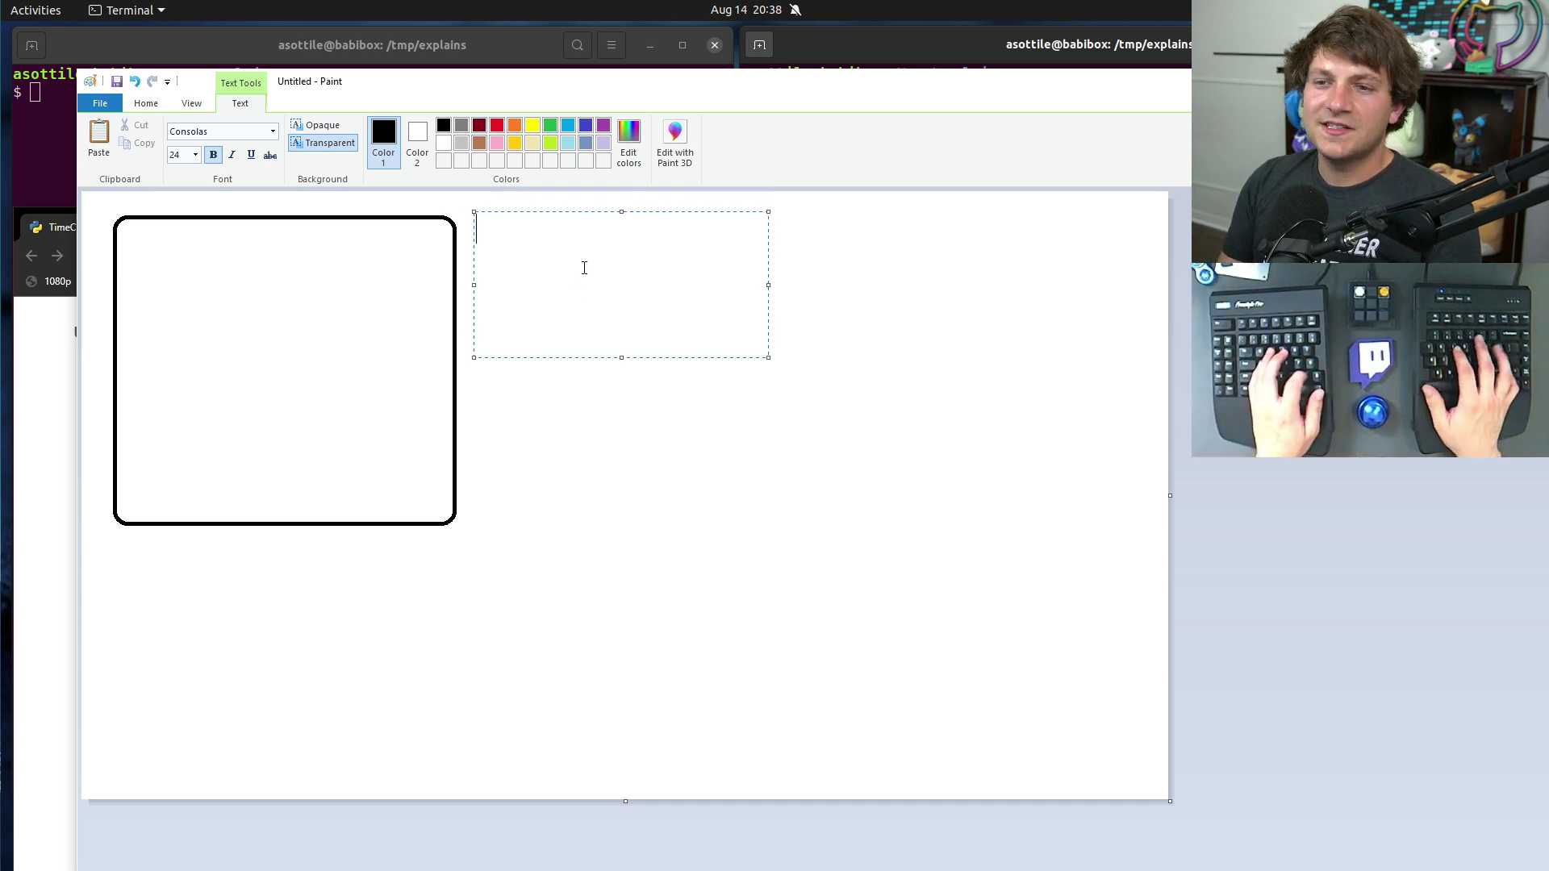
text(vector<)
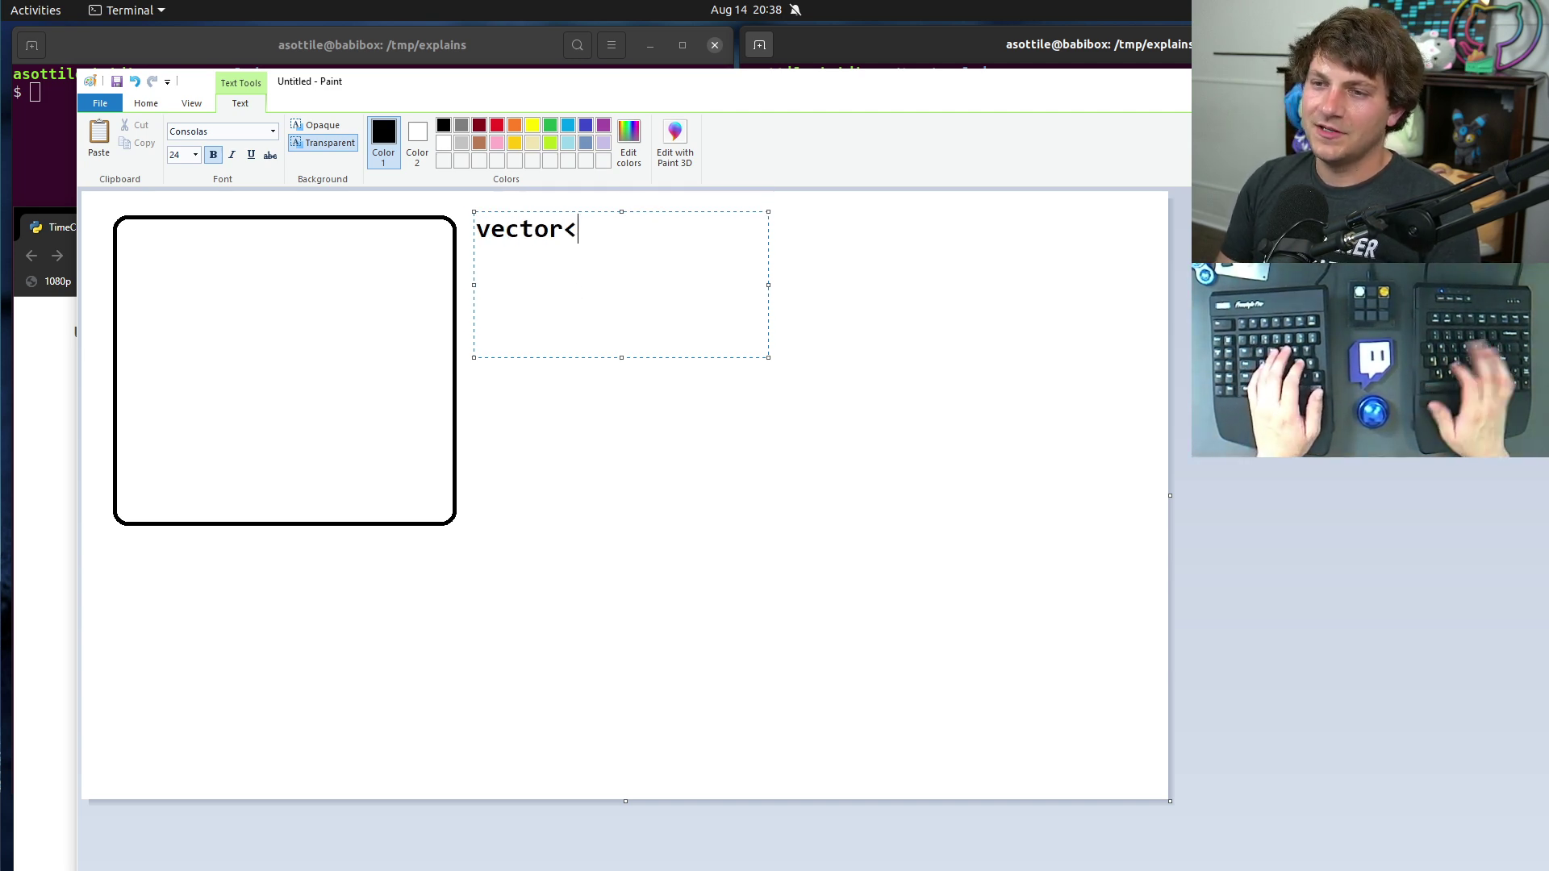
text(int>)
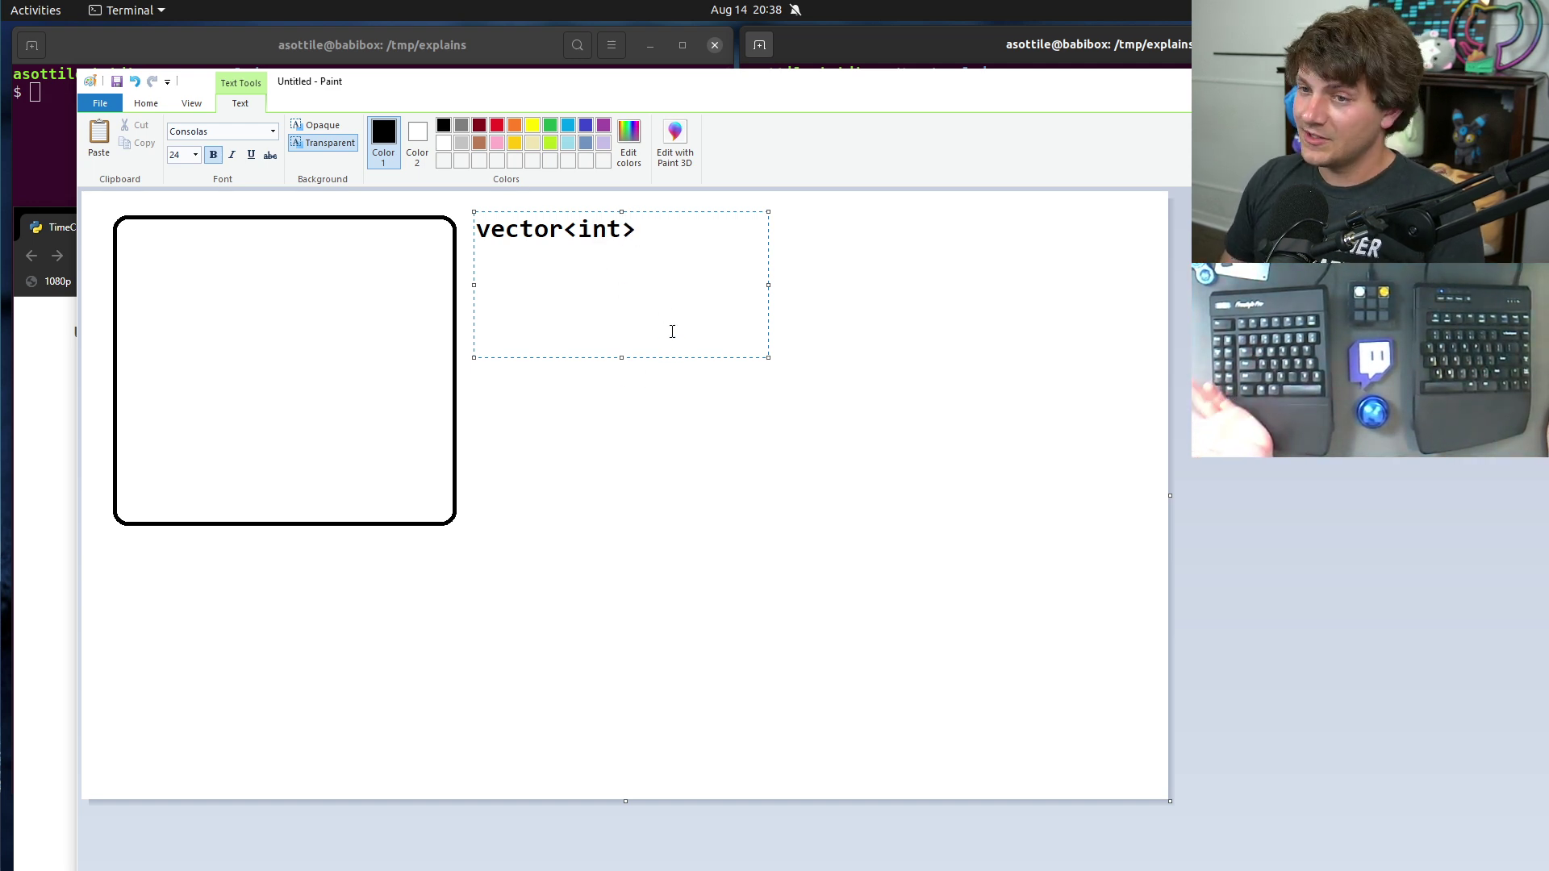
key(Return)
key(Return)
text(list)
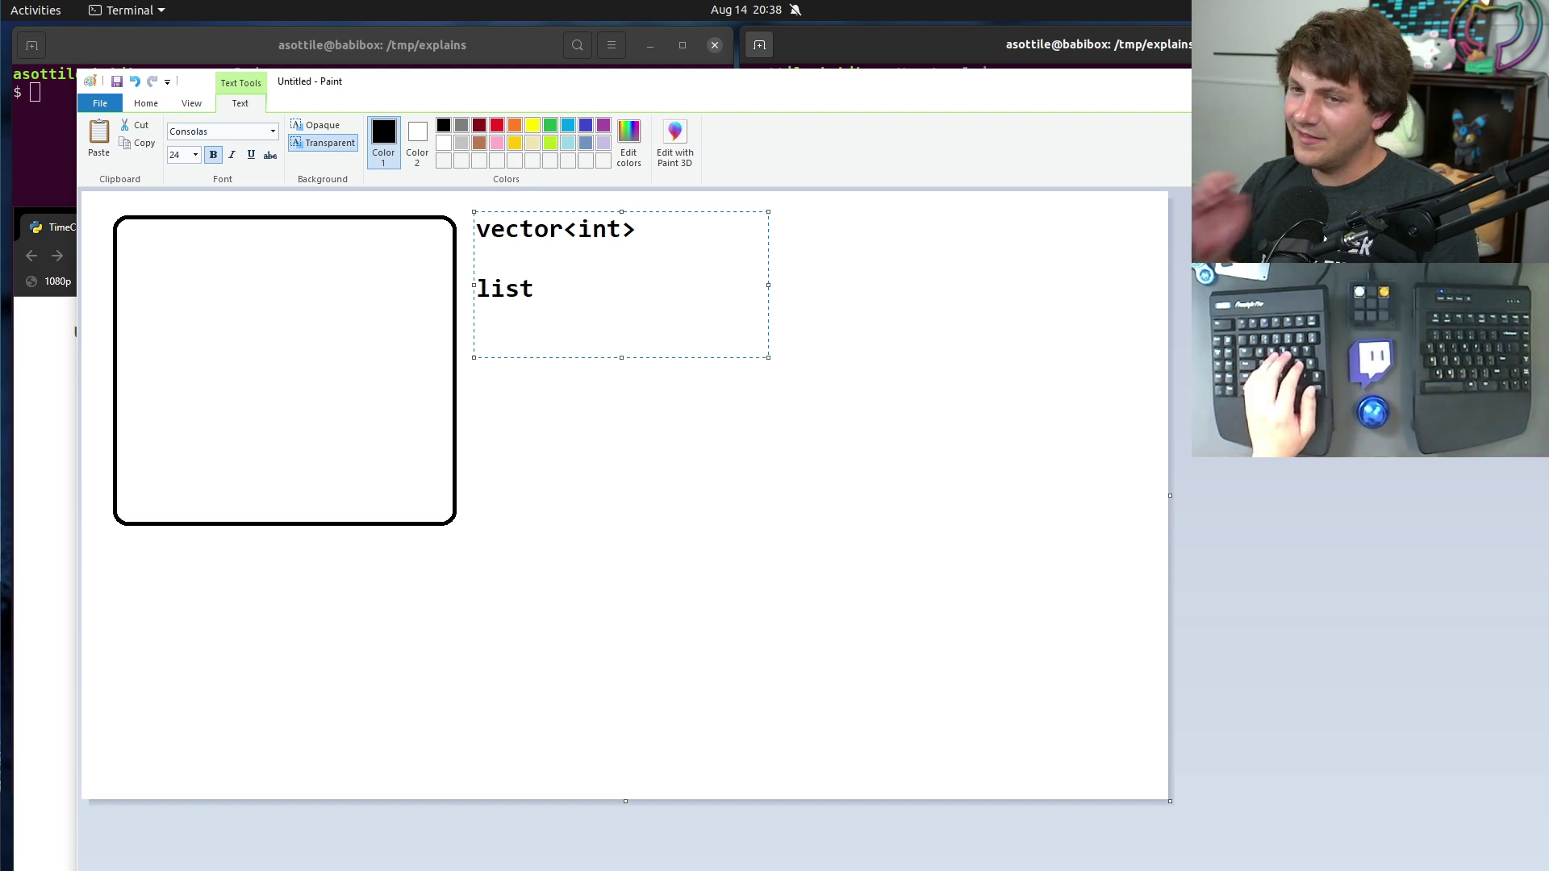
key(Return)
key(Return)
text(vectpor)
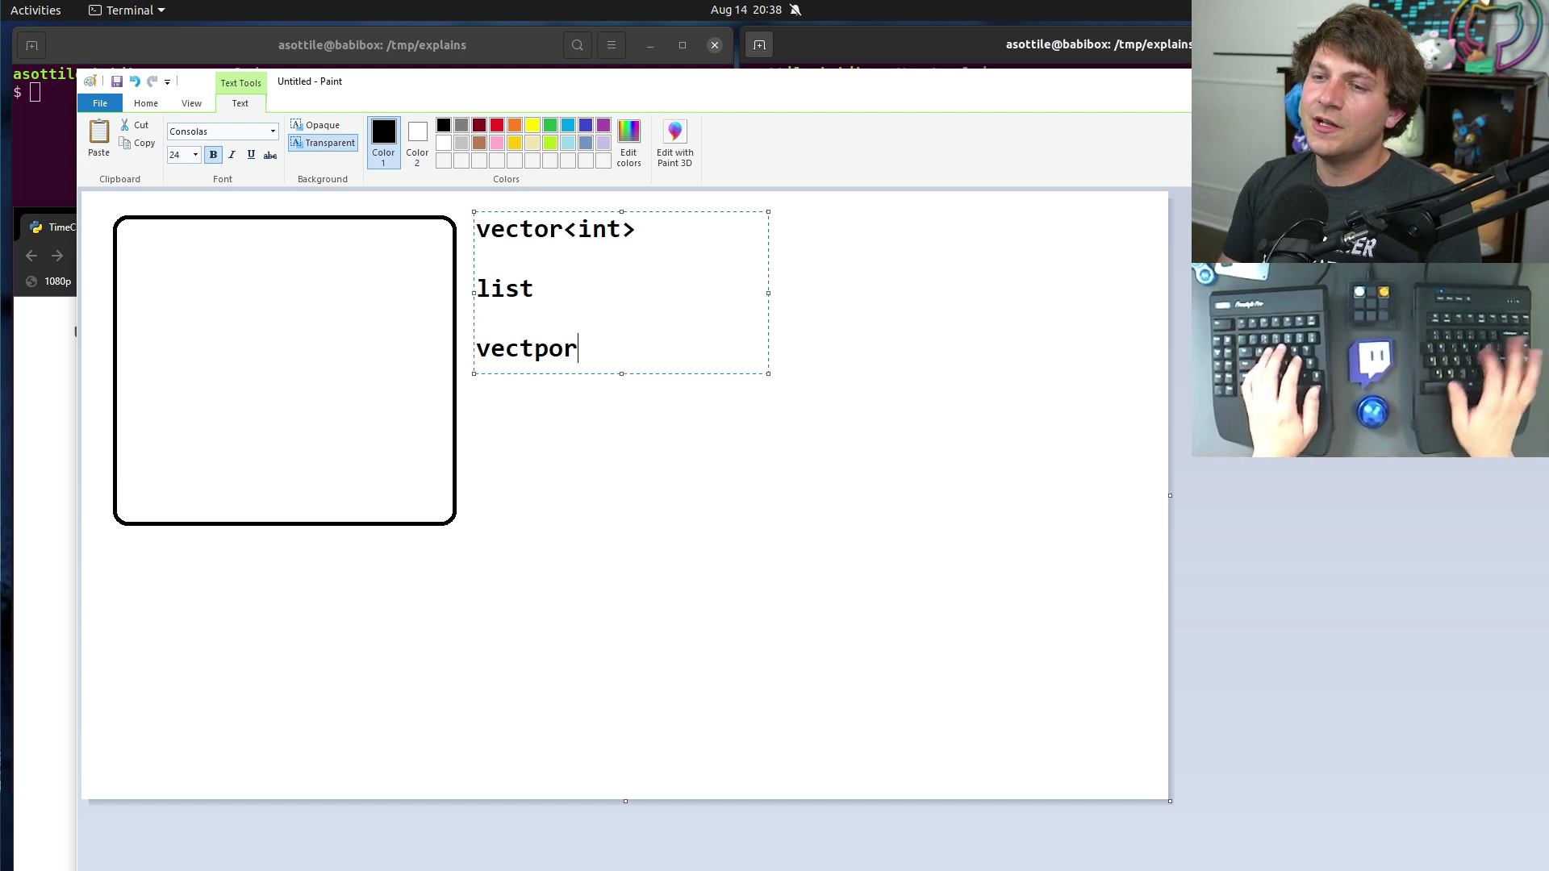
key(BackSpace)
key(BackSpace)
key(BackSpace)
text(or<Py)
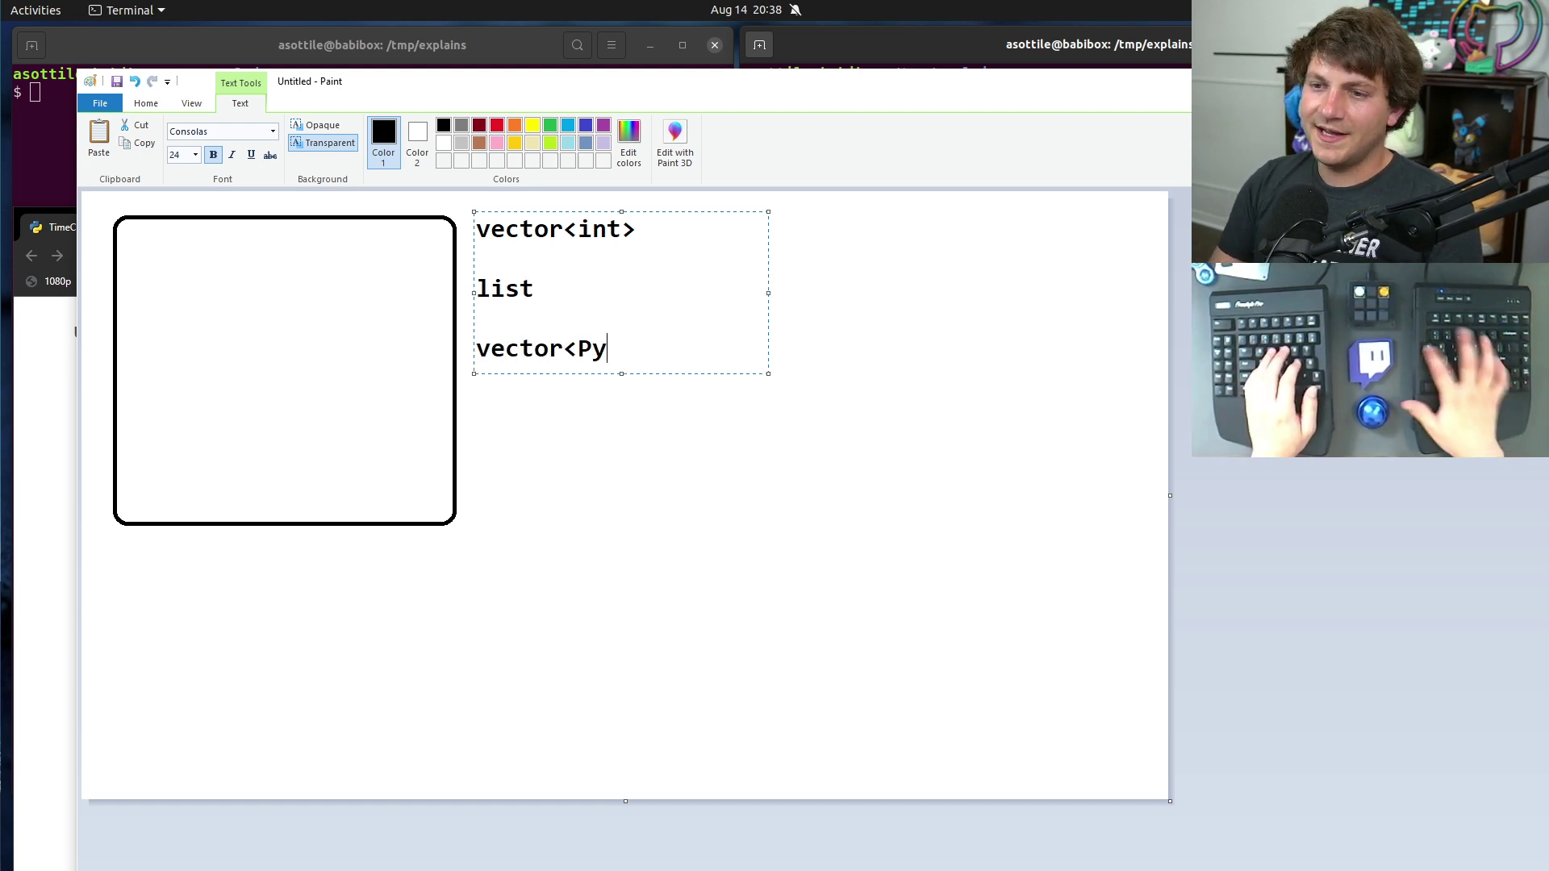
text(Object*()
key(BackSpace)
text(>)
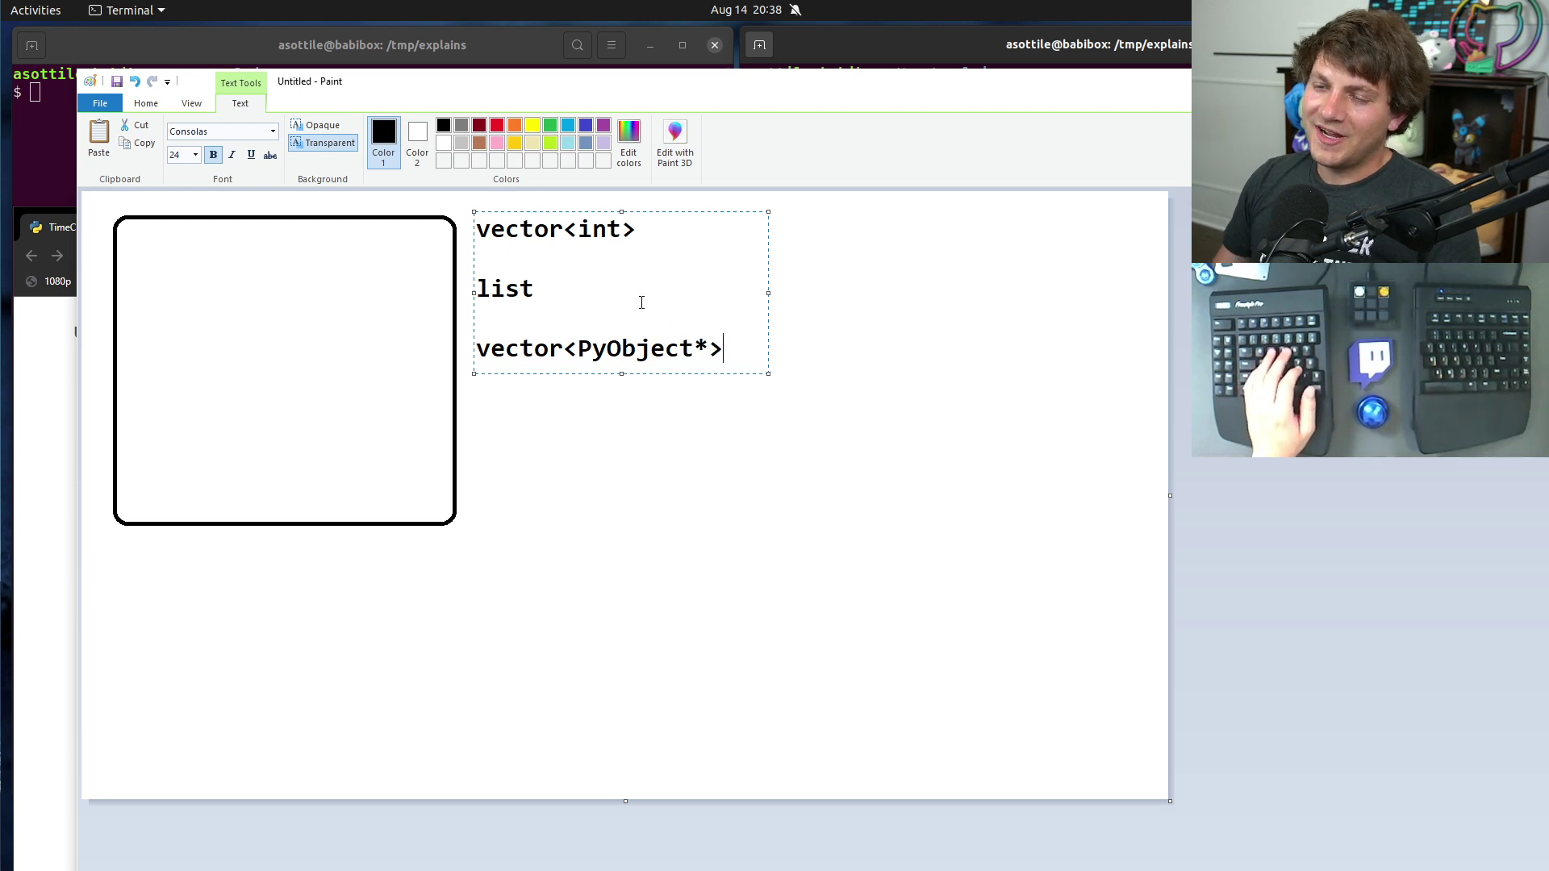
- Delete the list and vector<PyObject*> lines, leaving only the vector<int> label
double_click(524, 349)
double_click(637, 349)
click(637, 349)
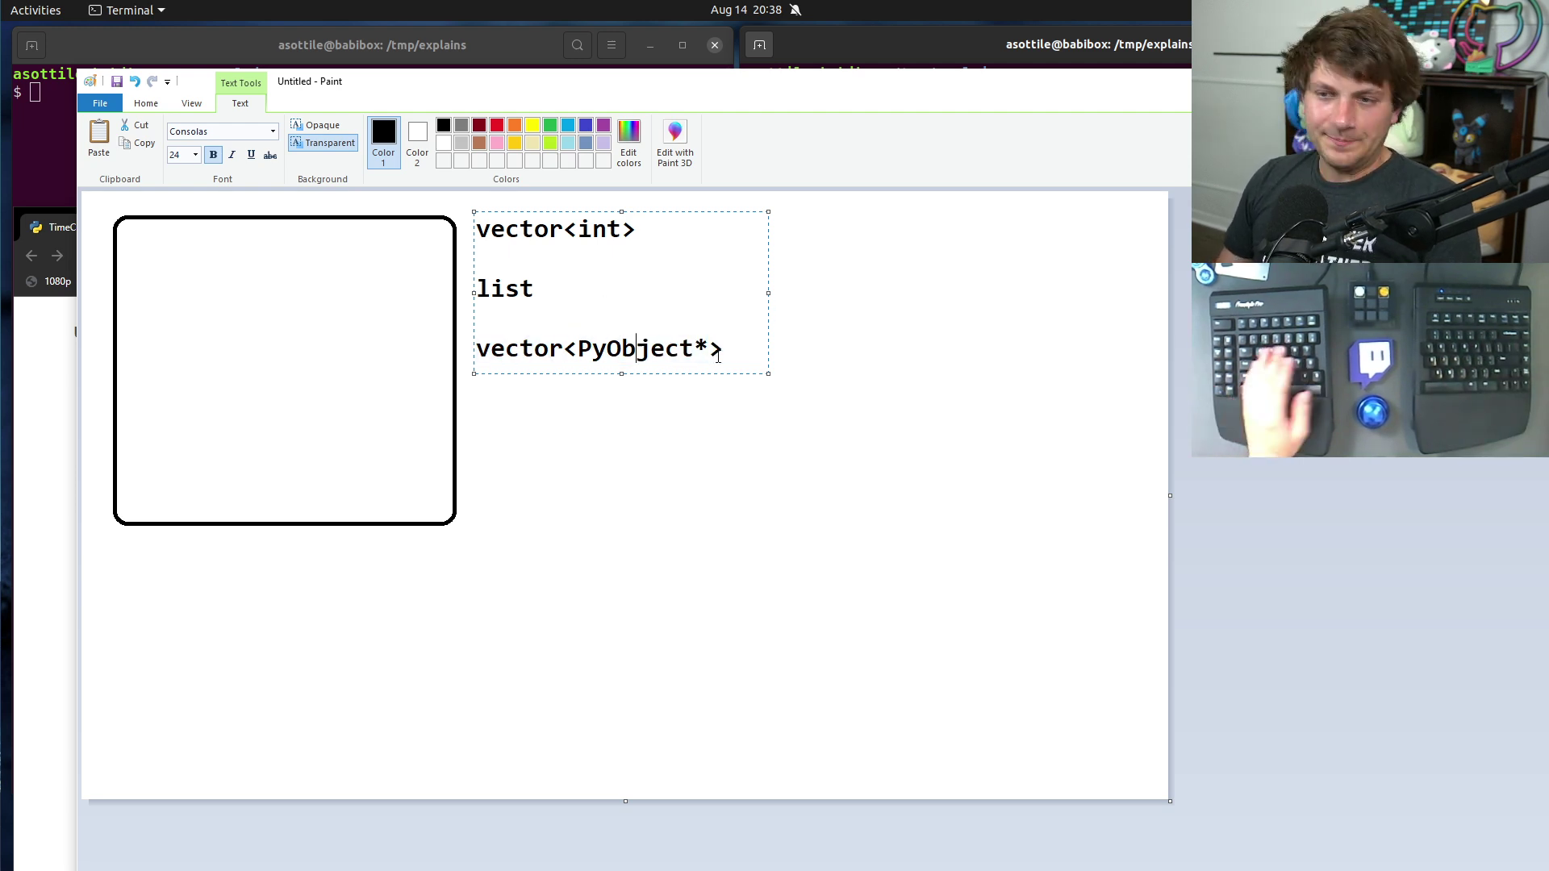
drag(727, 355, 710, 263)
key(BackSpace)
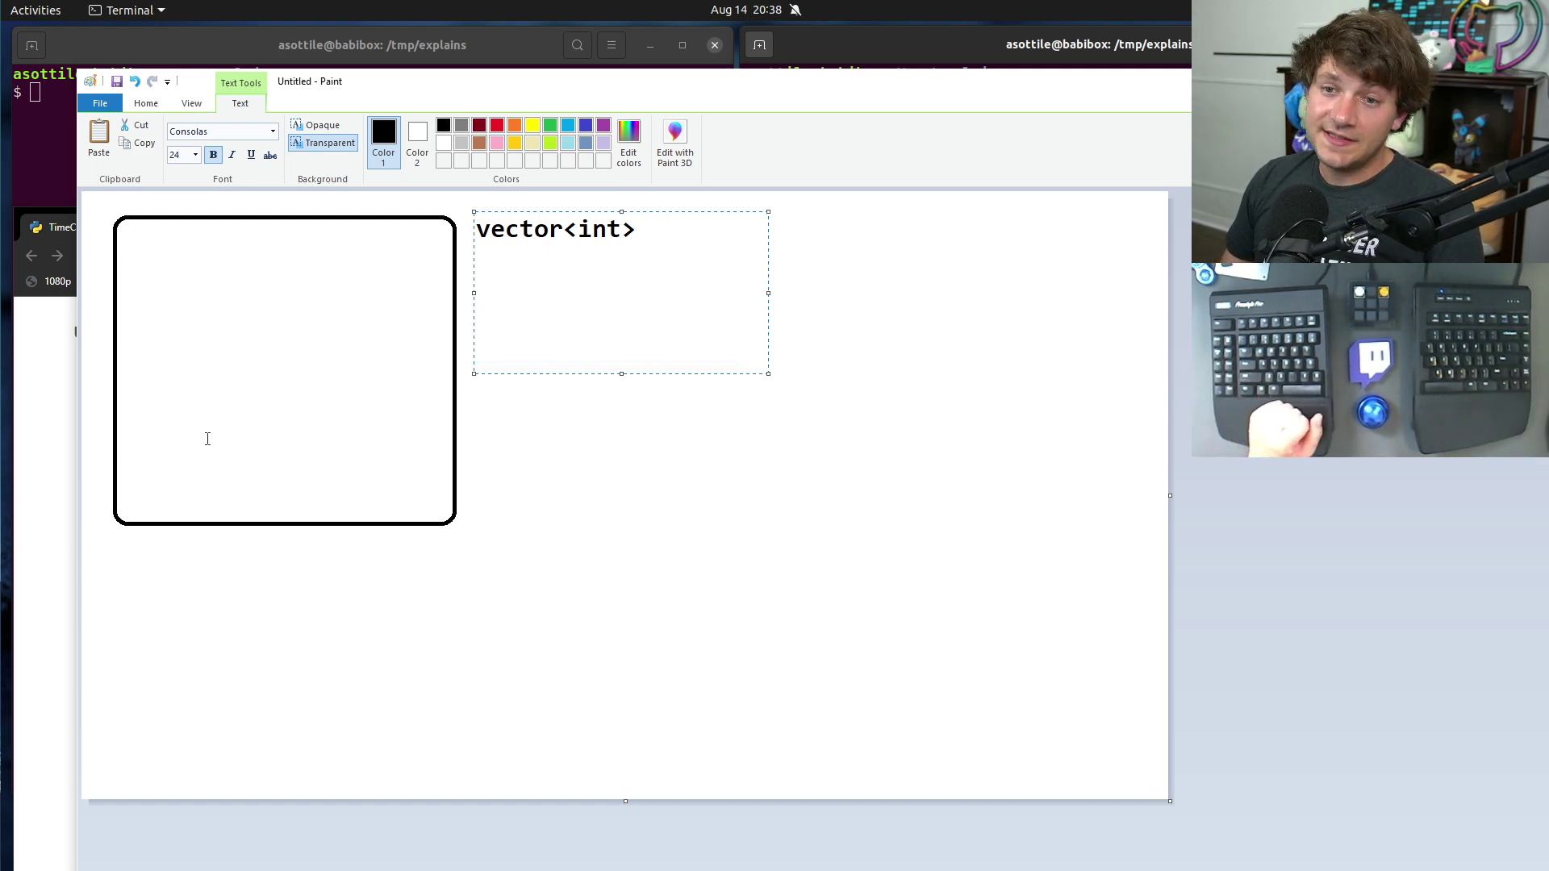
click(339, 582)
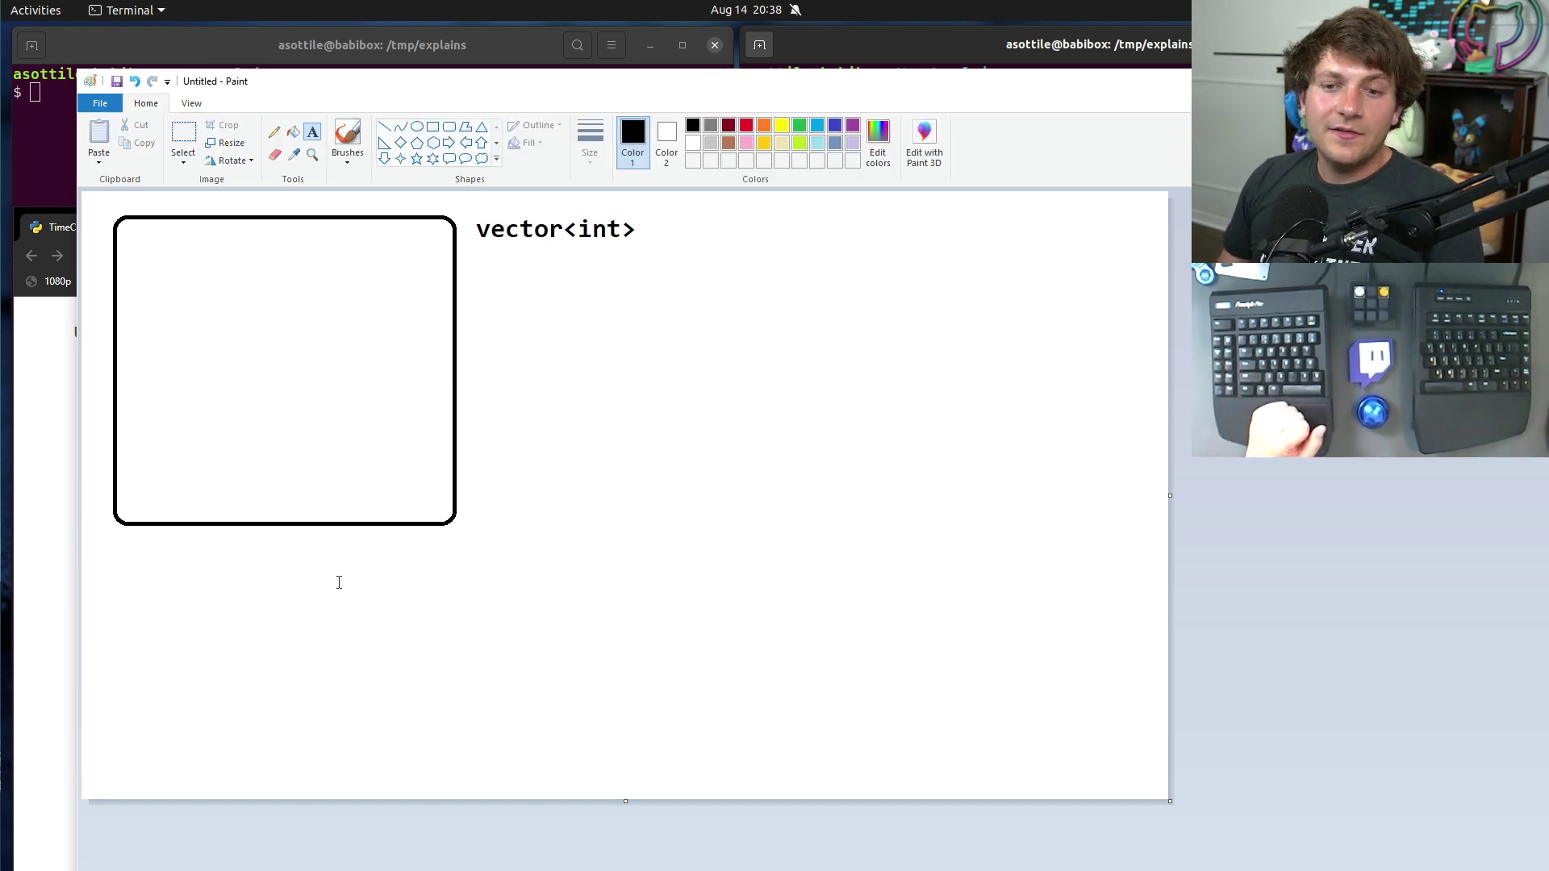
- Write data: int* inside the lower part of the rounded rectangle
click(148, 466)
text(dat)
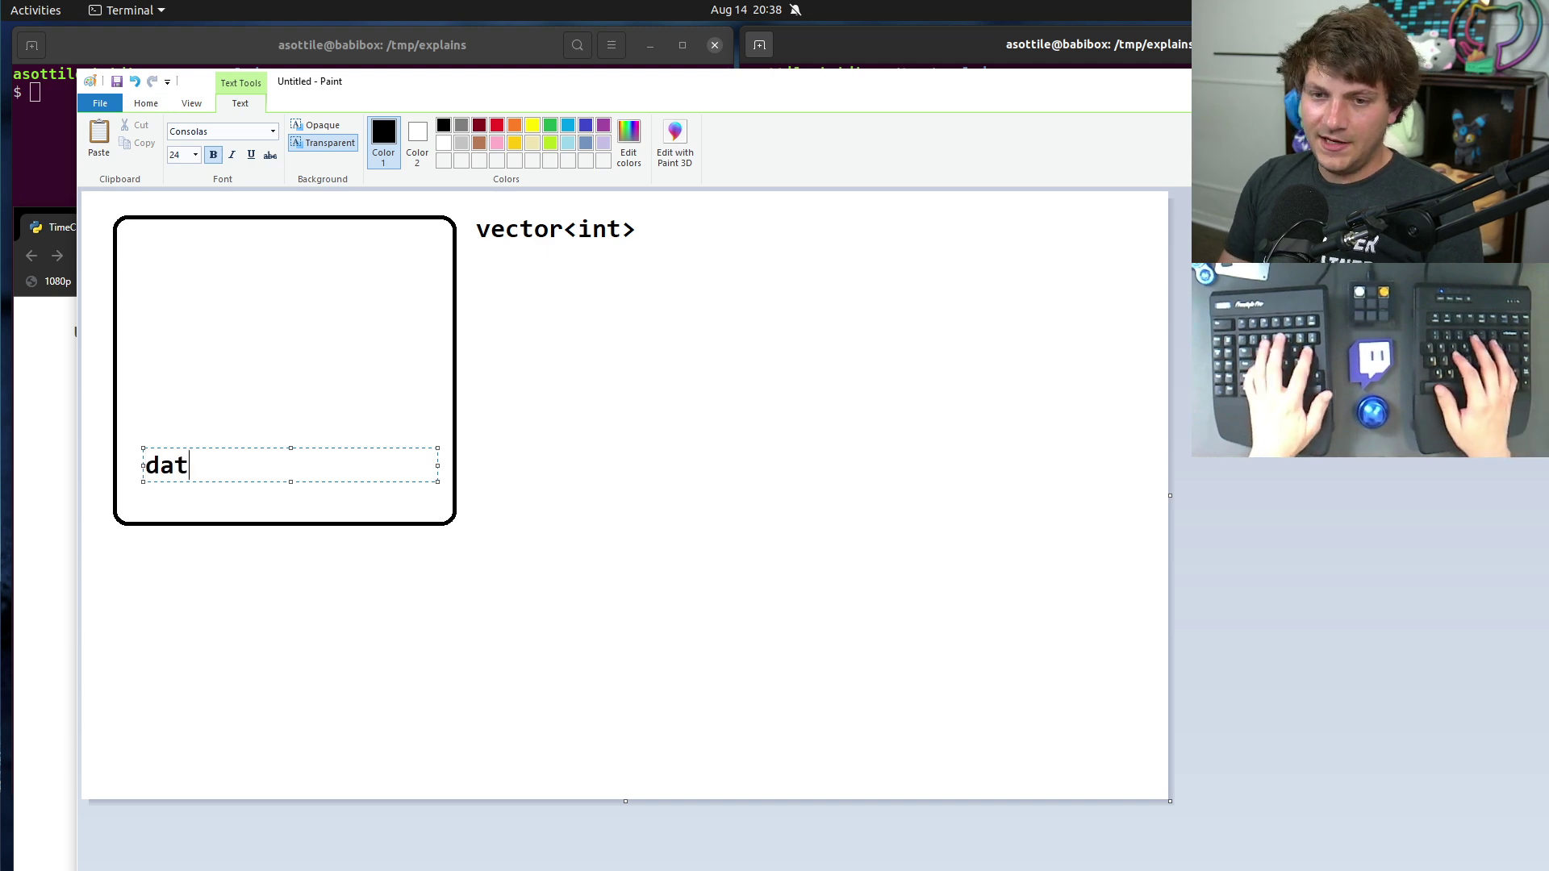
text(a:)
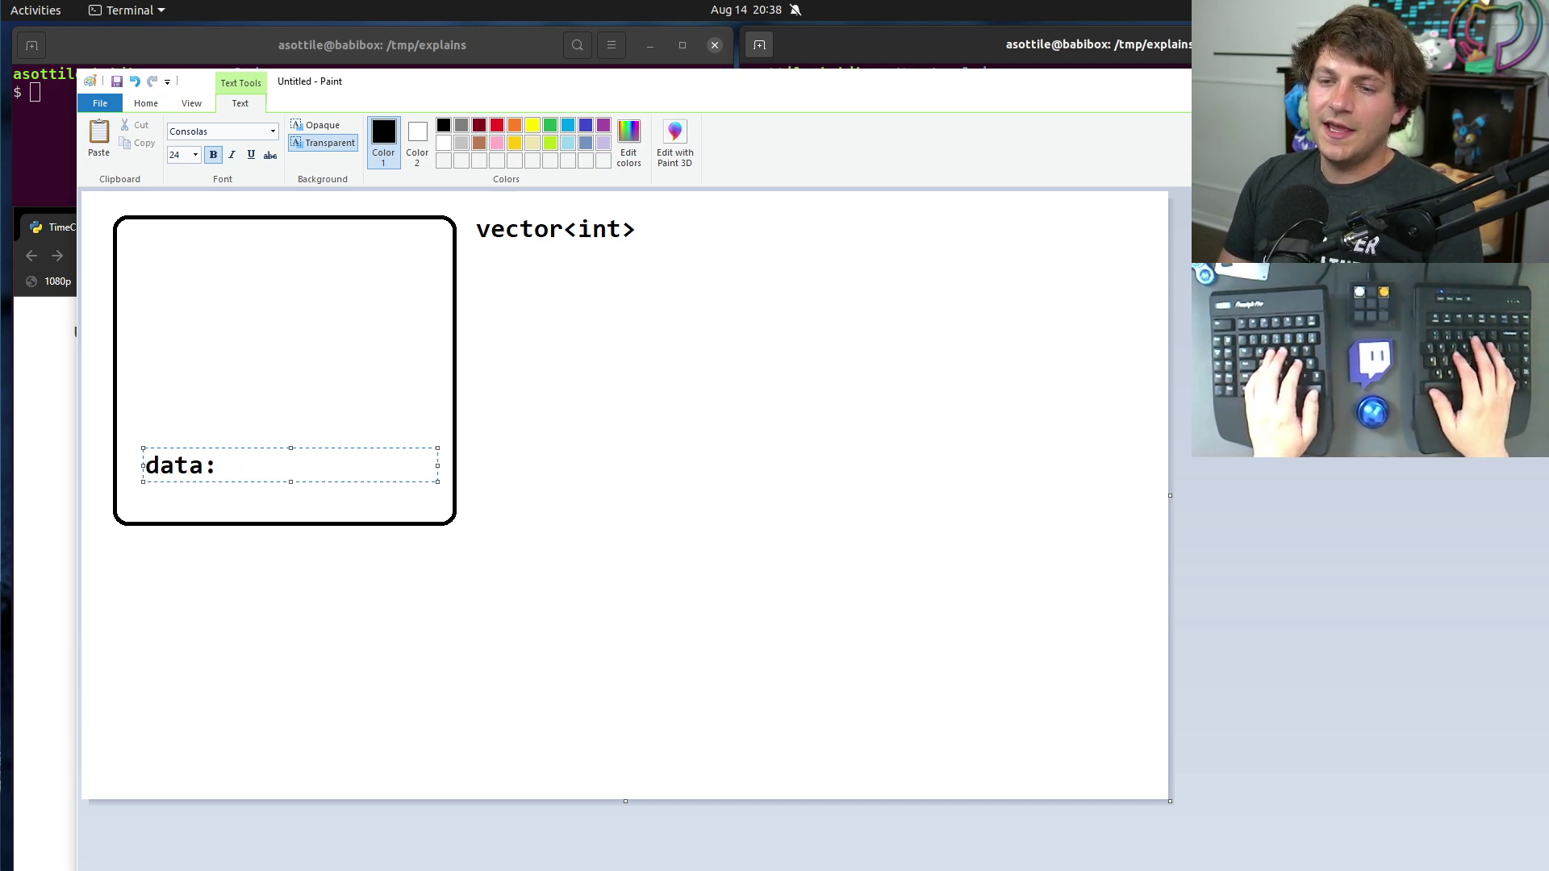
text( int*)
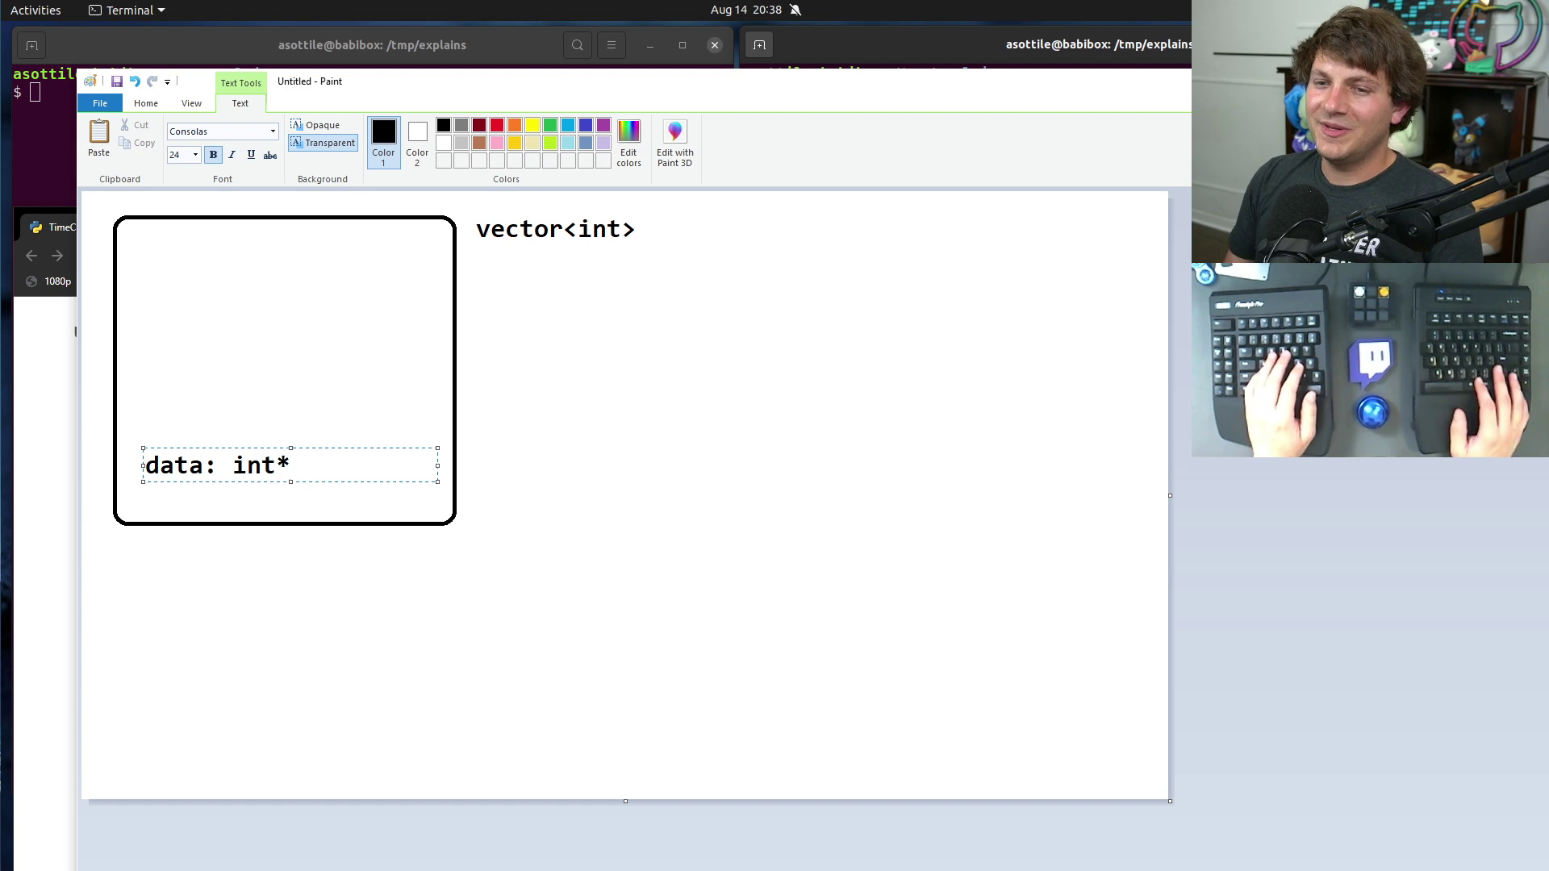
click(582, 511)
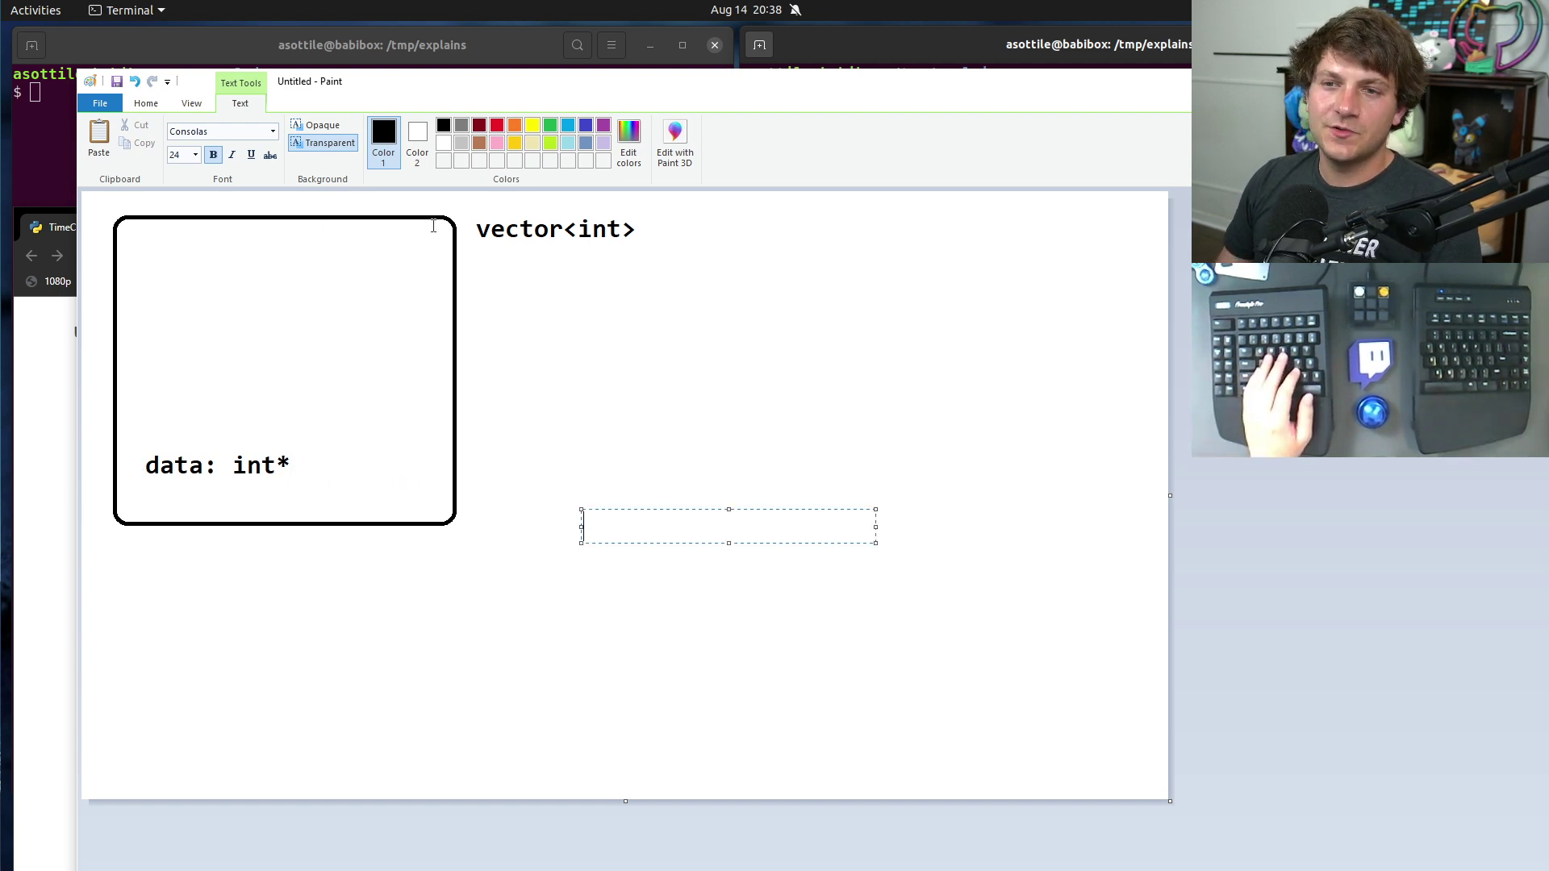
click(528, 333)
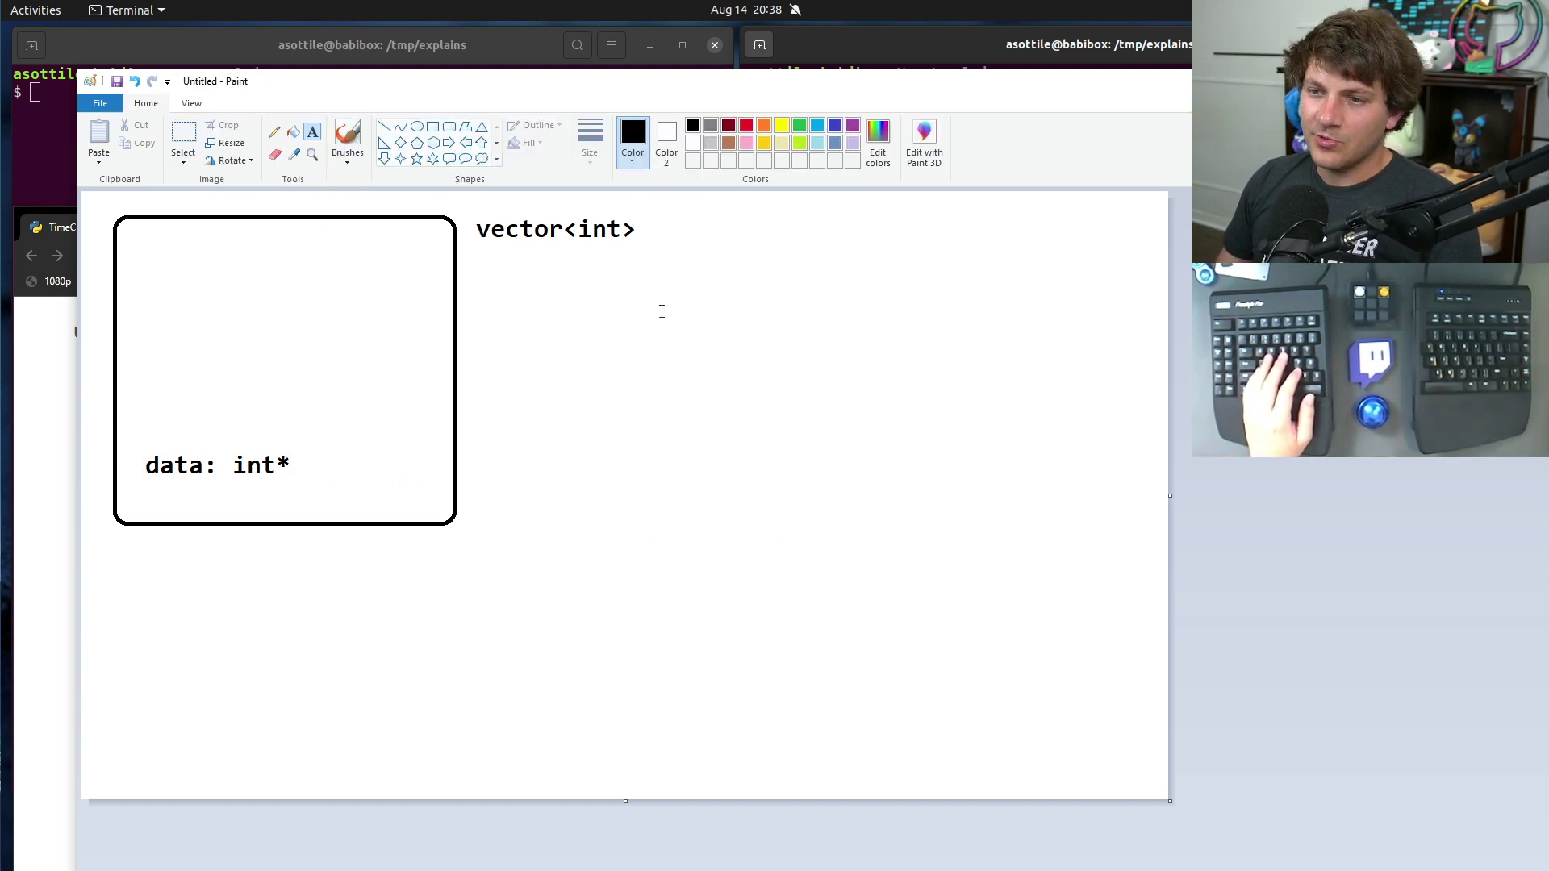
- Draw a wide array rectangle below vector<int> and a red S-curve linking data: int* to it
click(433, 127)
mouse_move(553, 268)
mouse_down()
mouse_move(882, 360)
mouse_move(899, 350)
mouse_up()
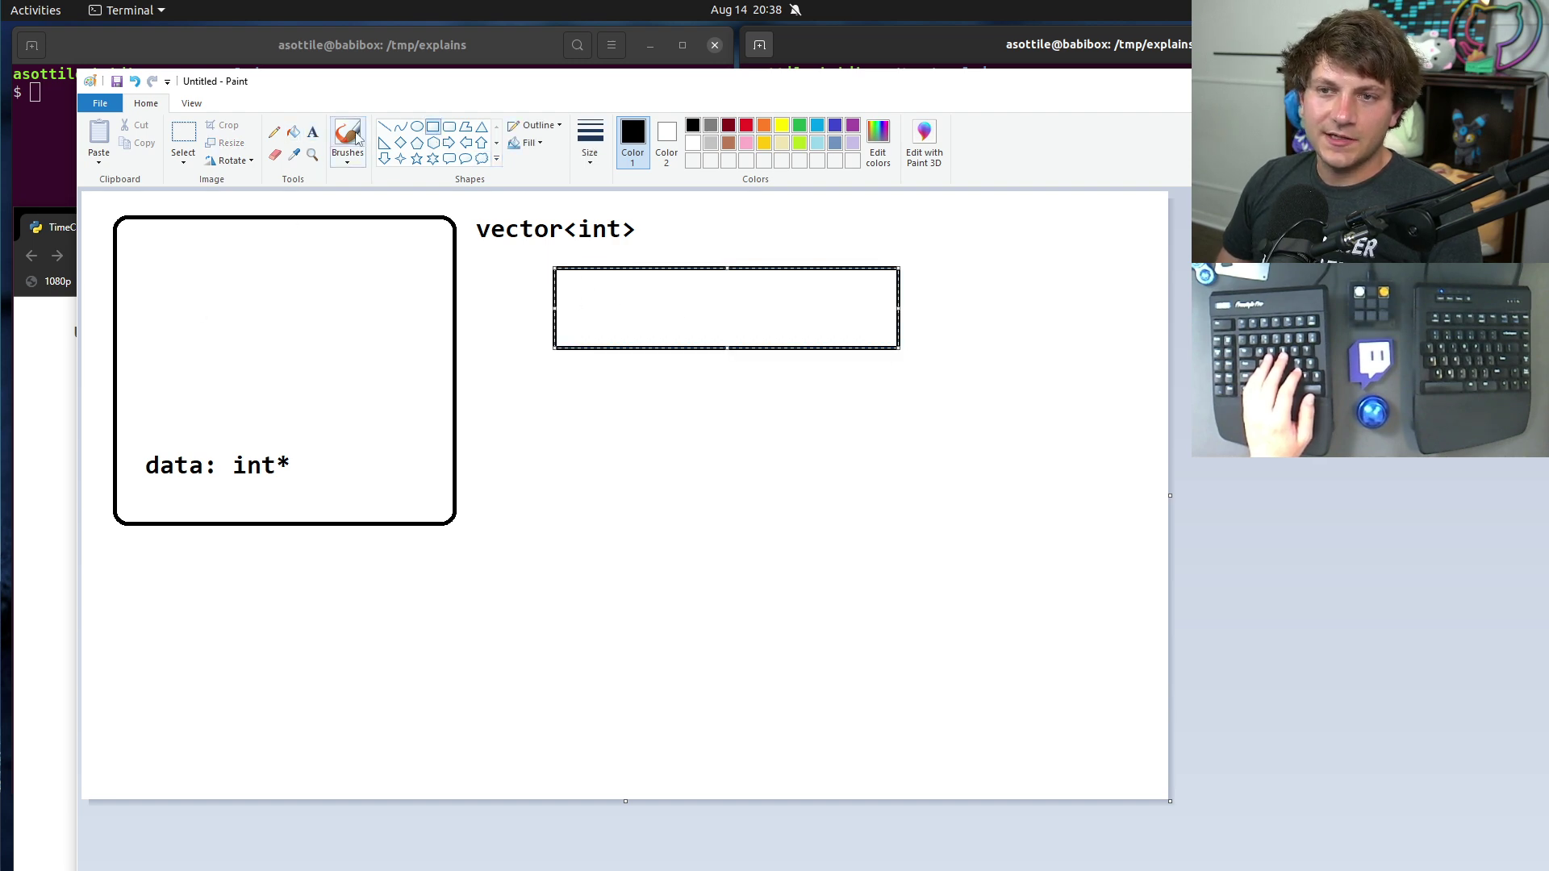
click(400, 131)
click(746, 125)
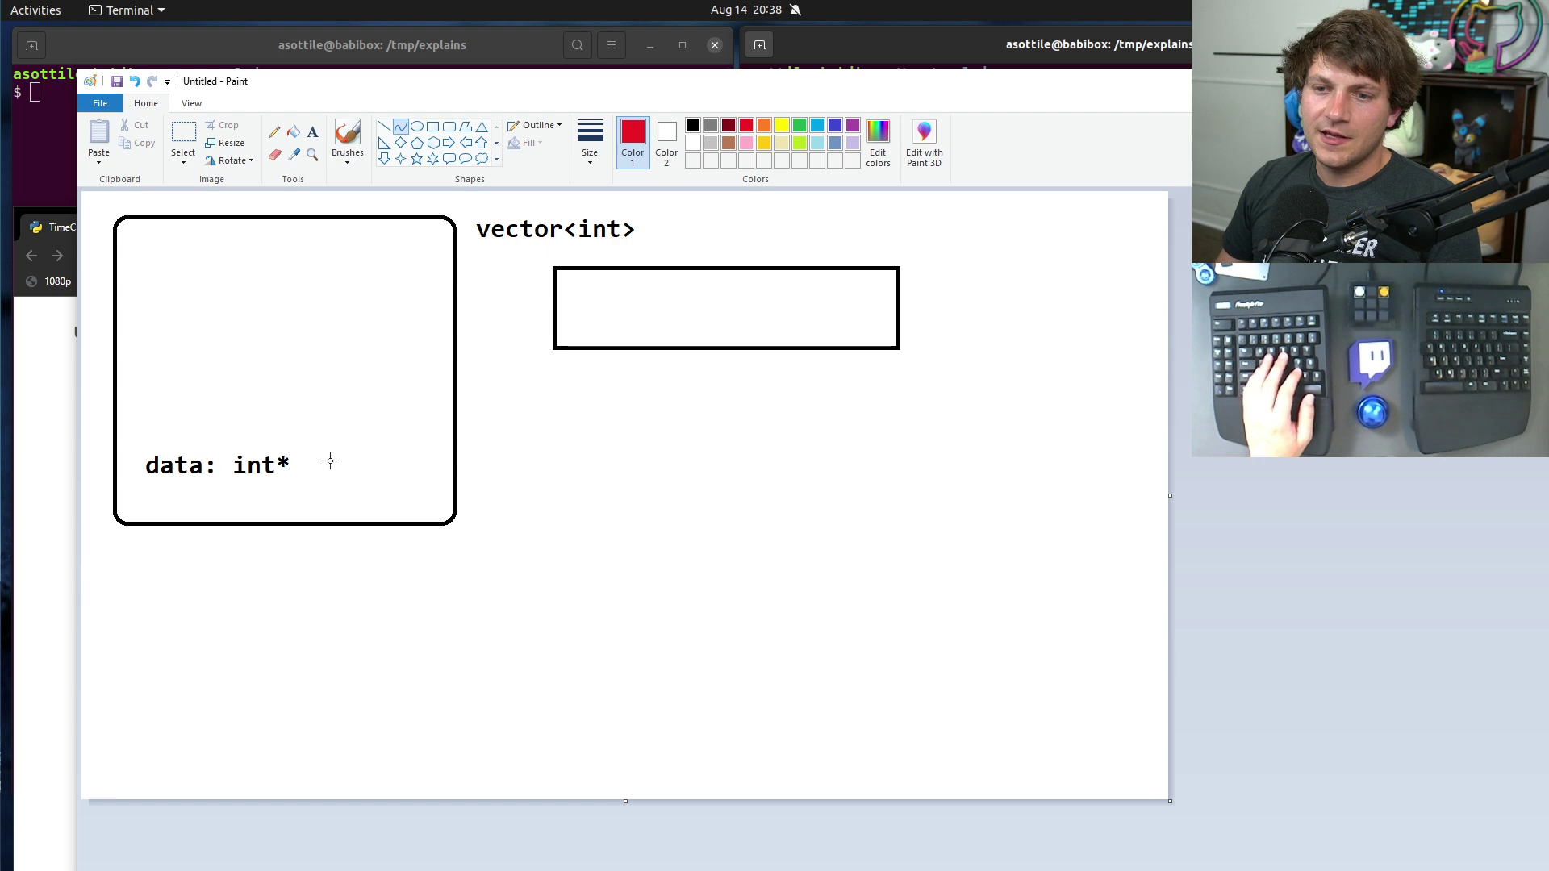
mouse_move(305, 457)
mouse_down()
mouse_move(553, 344)
mouse_move(401, 398)
mouse_up()
key(ctrl+z)
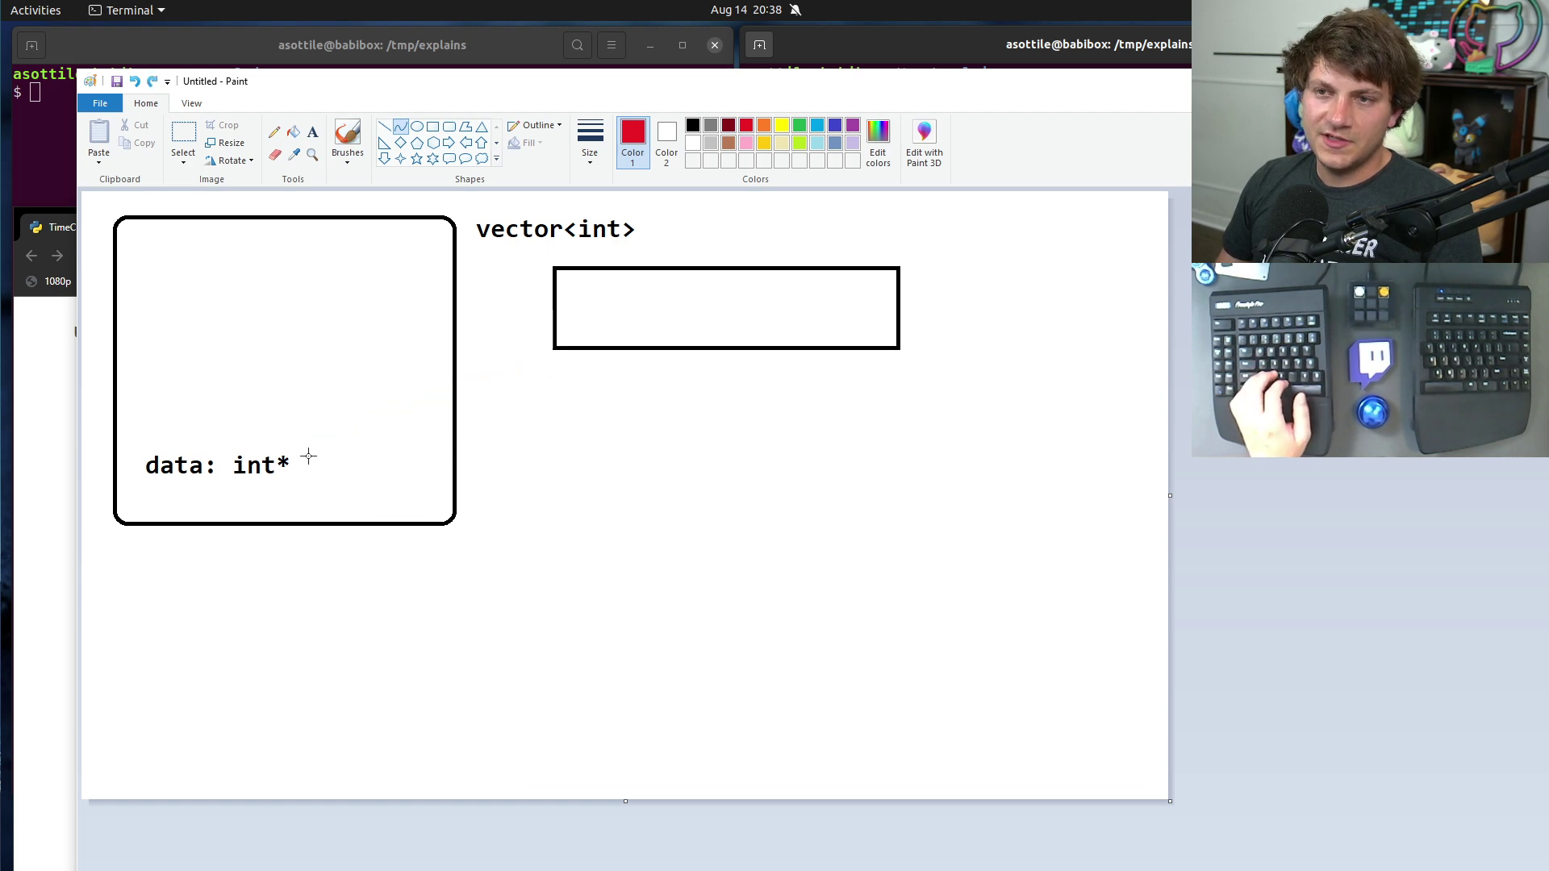
drag(299, 468, 578, 348)
mouse_move(435, 407)
mouse_down()
mouse_move(374, 443)
mouse_move(529, 471)
mouse_move(476, 335)
mouse_move(453, 347)
mouse_move(467, 368)
mouse_up()
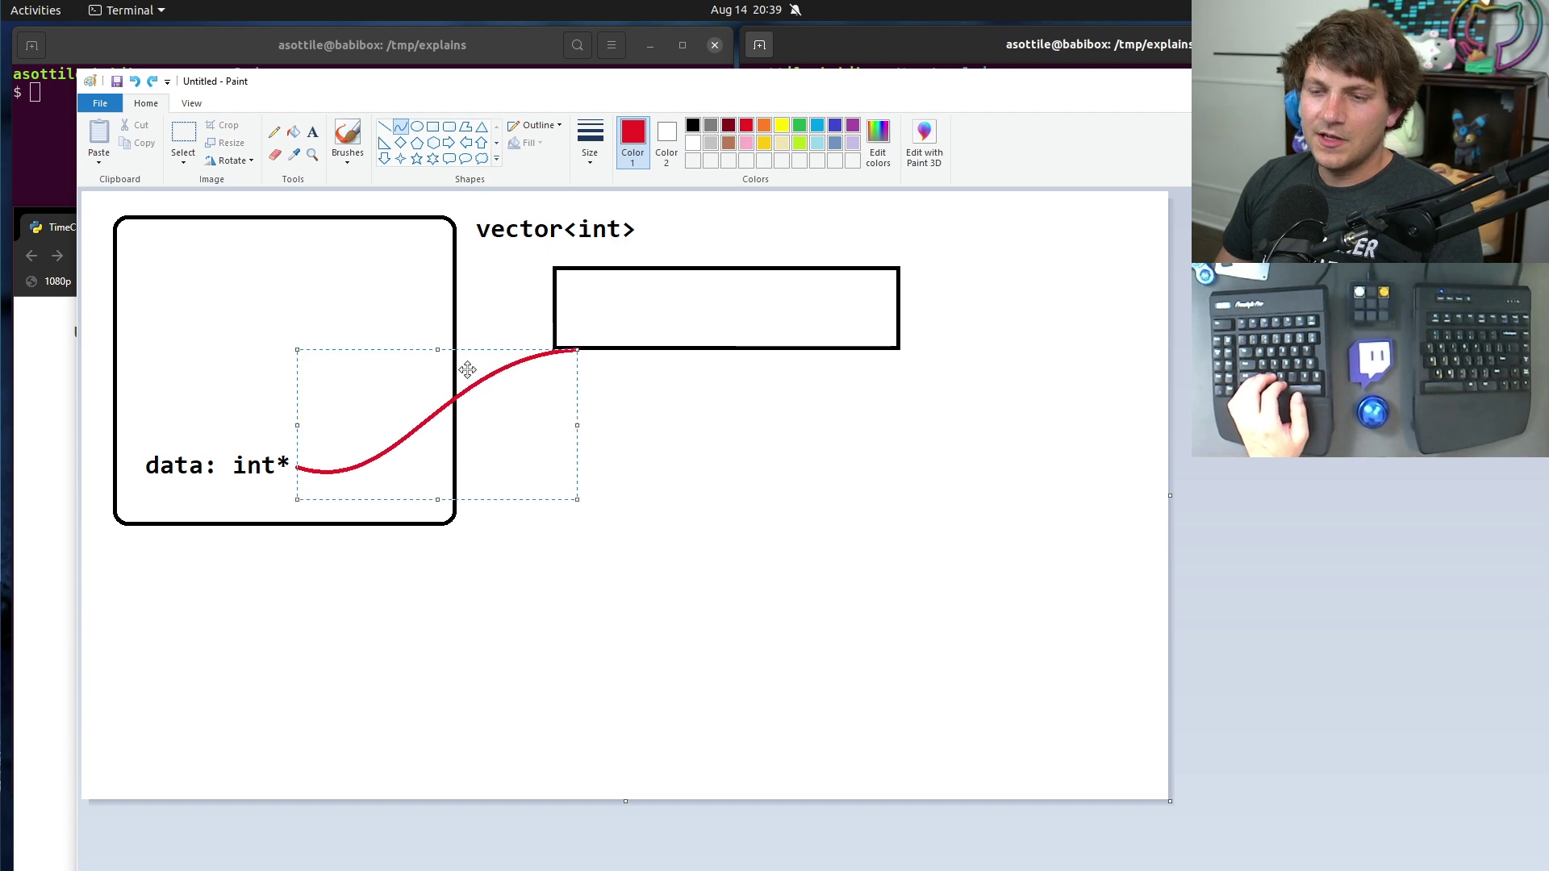
- Draw four black vertical dividers splitting the array rectangle into five cells
click(384, 127)
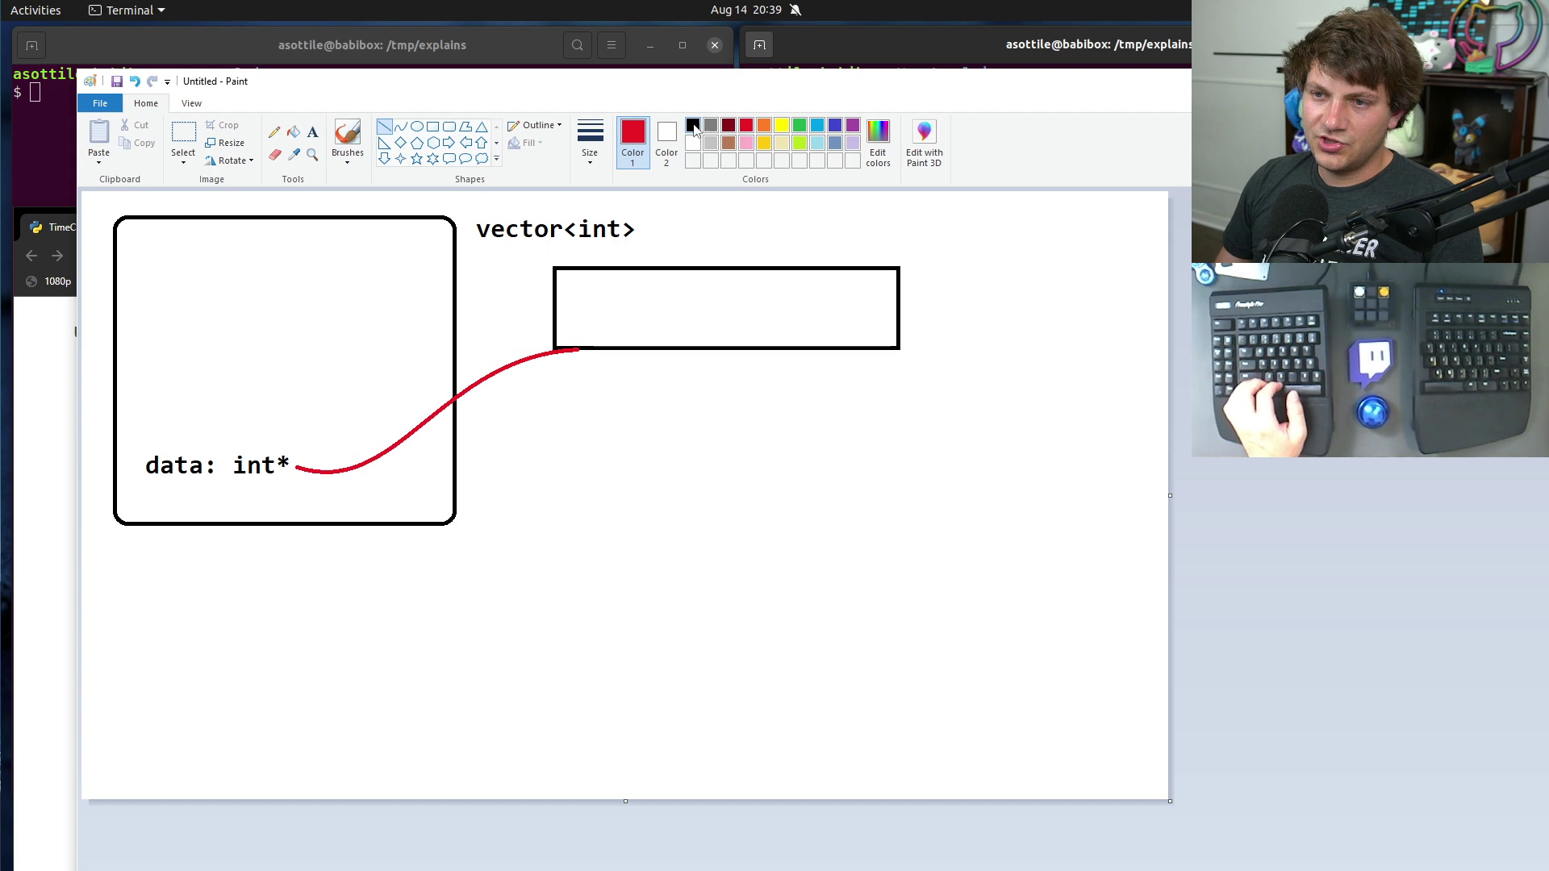
click(693, 125)
drag(614, 269, 614, 346)
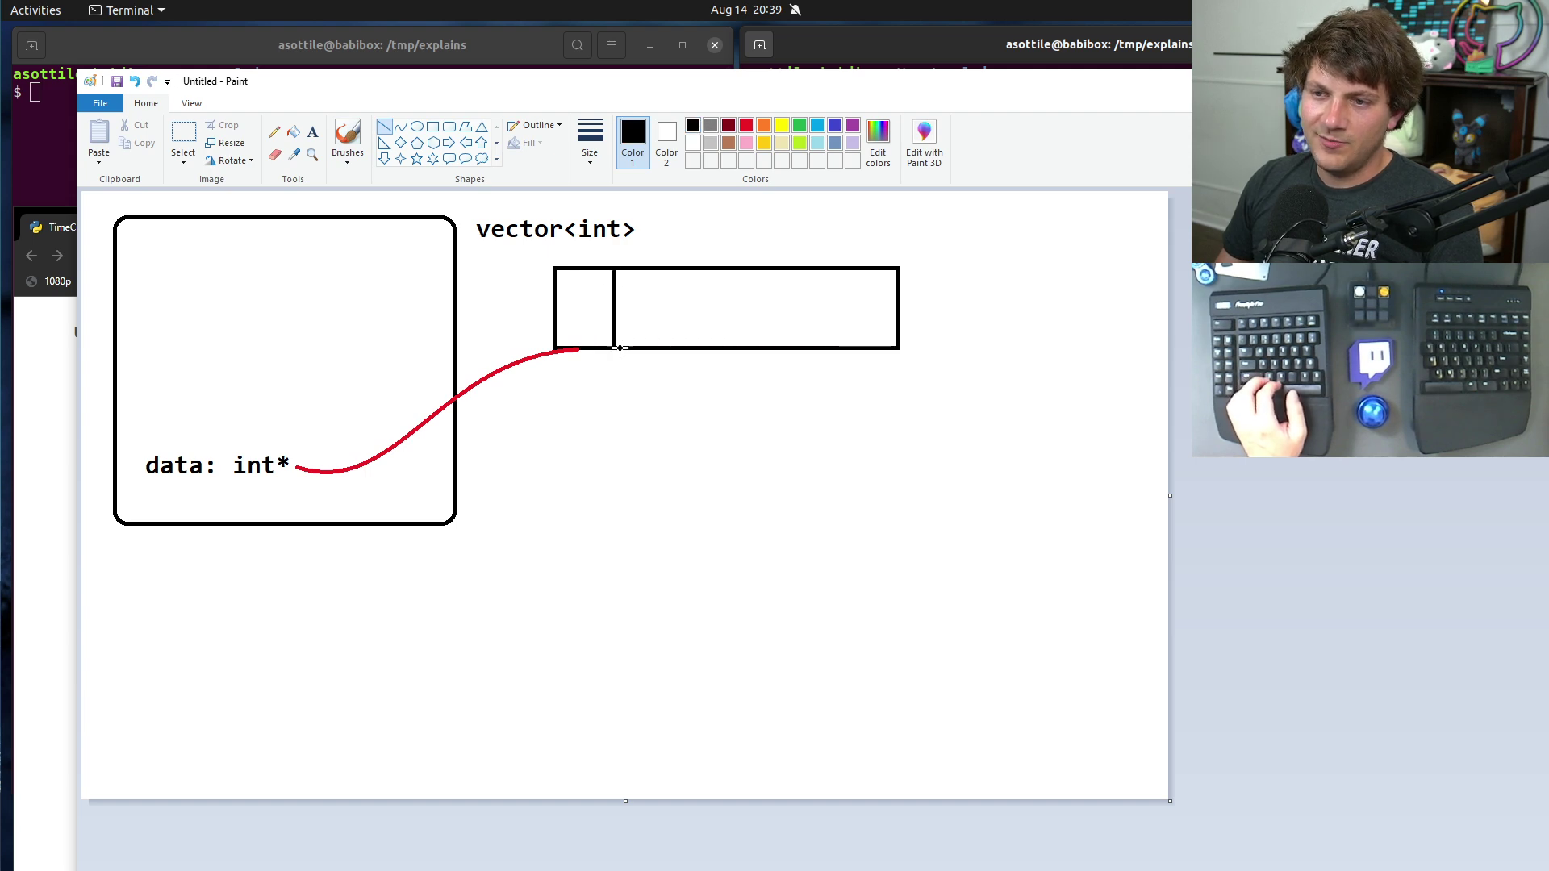
drag(686, 269, 685, 349)
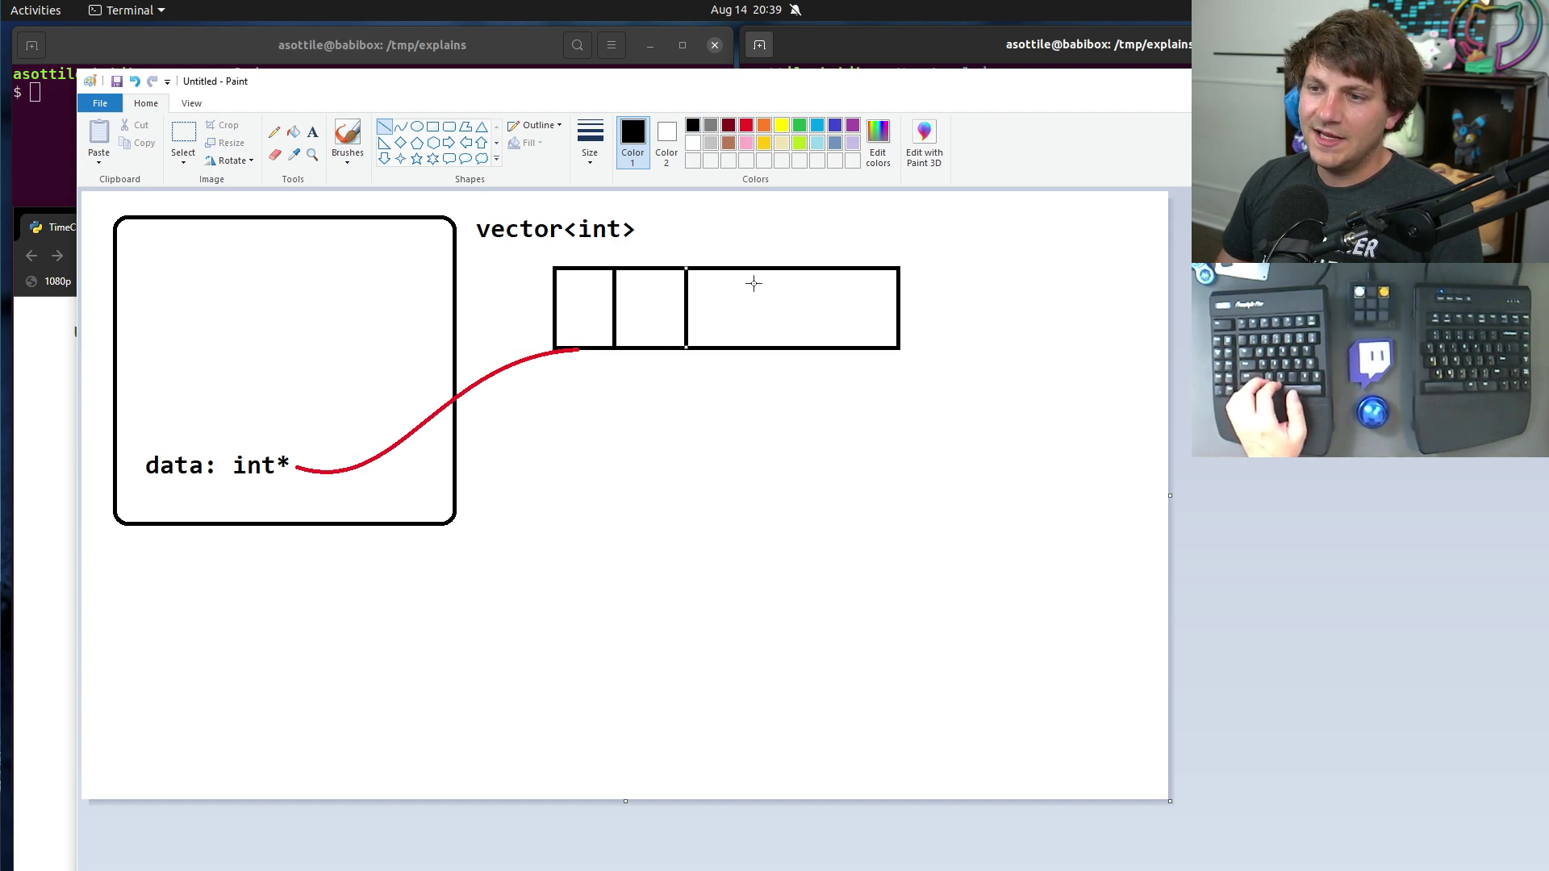
drag(757, 270, 756, 350)
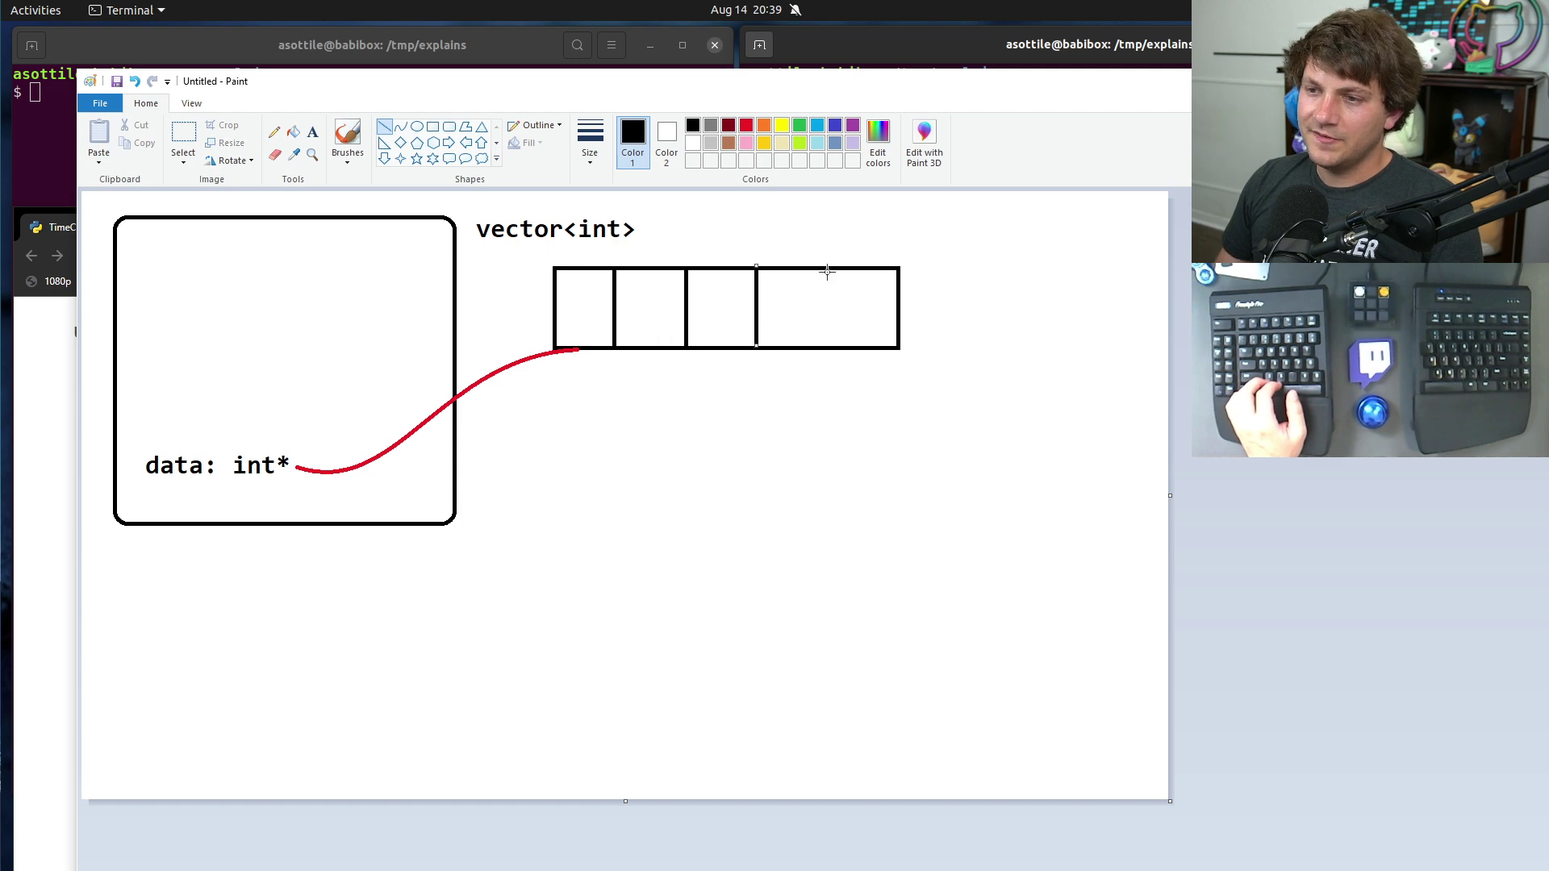
drag(826, 269, 826, 348)
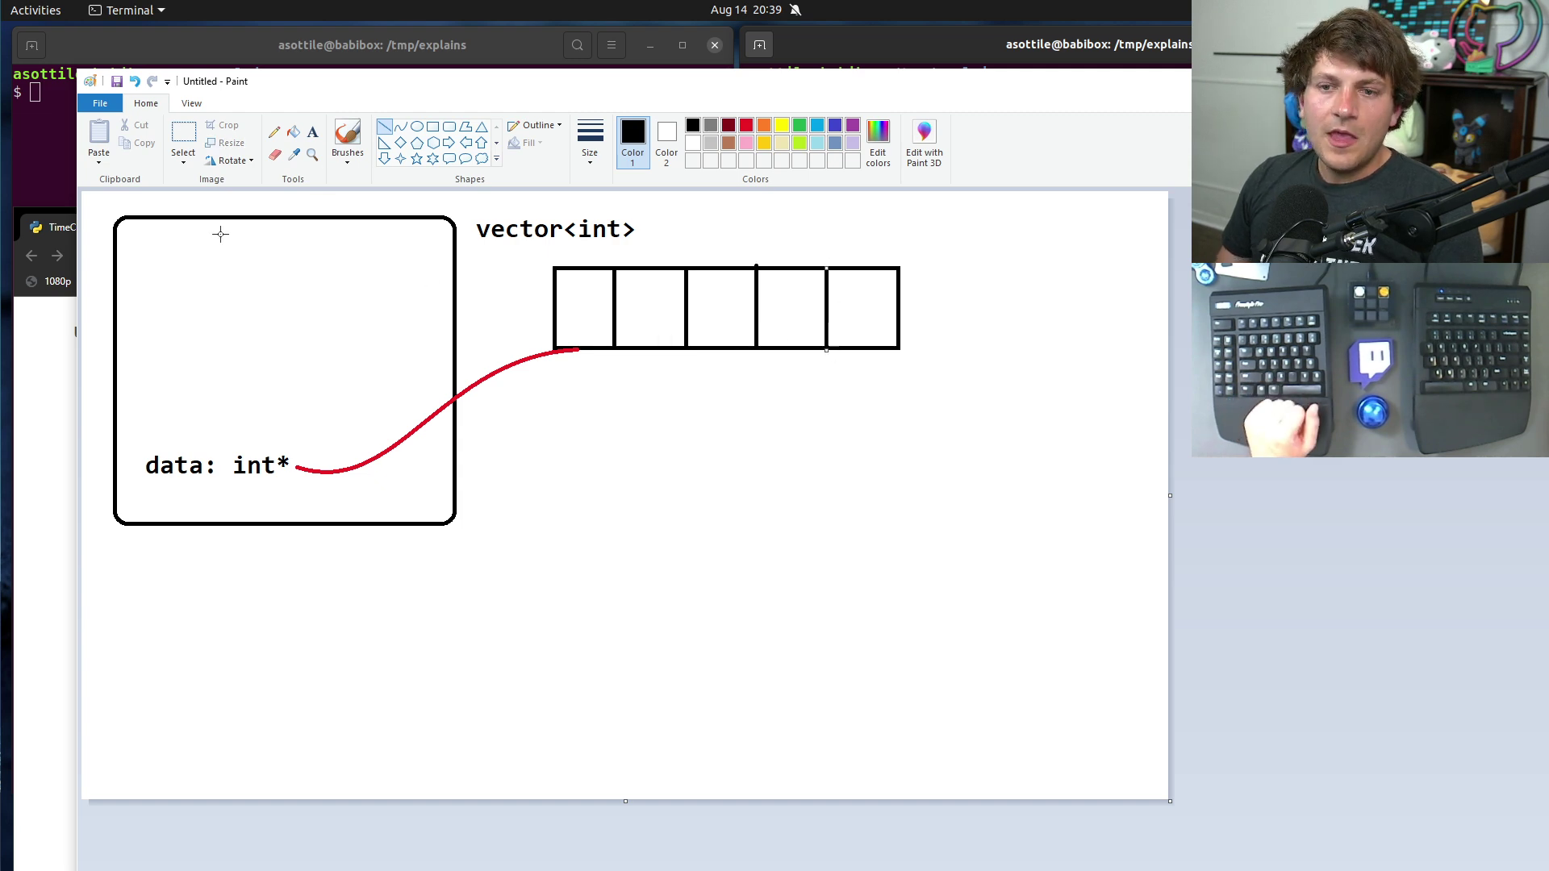
- Add the label capacity: int near the top of the left box
click(312, 132)
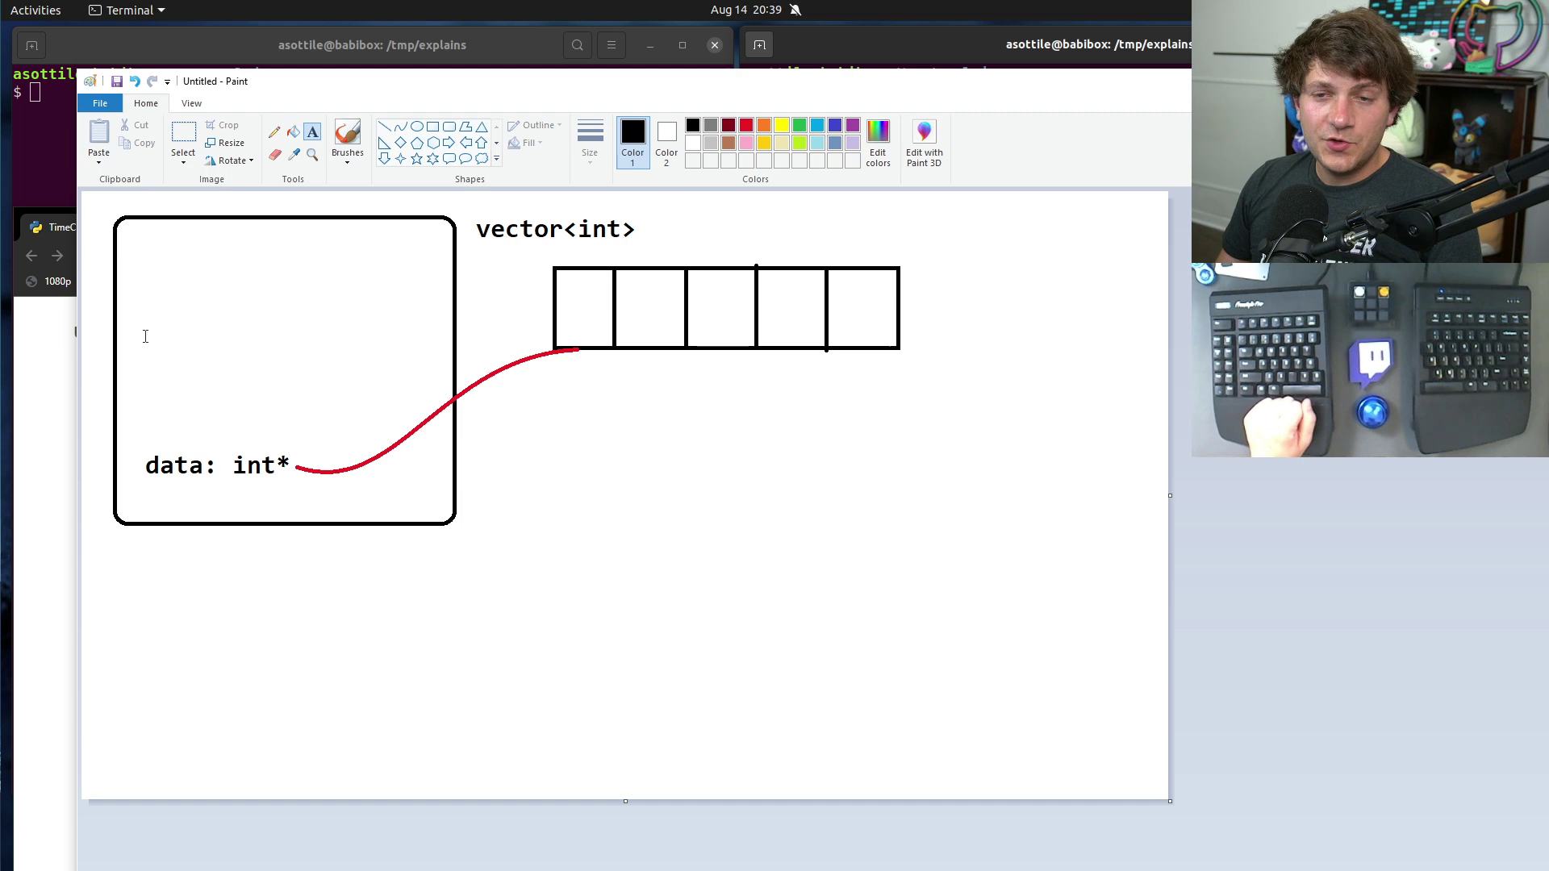
click(152, 259)
text(cap)
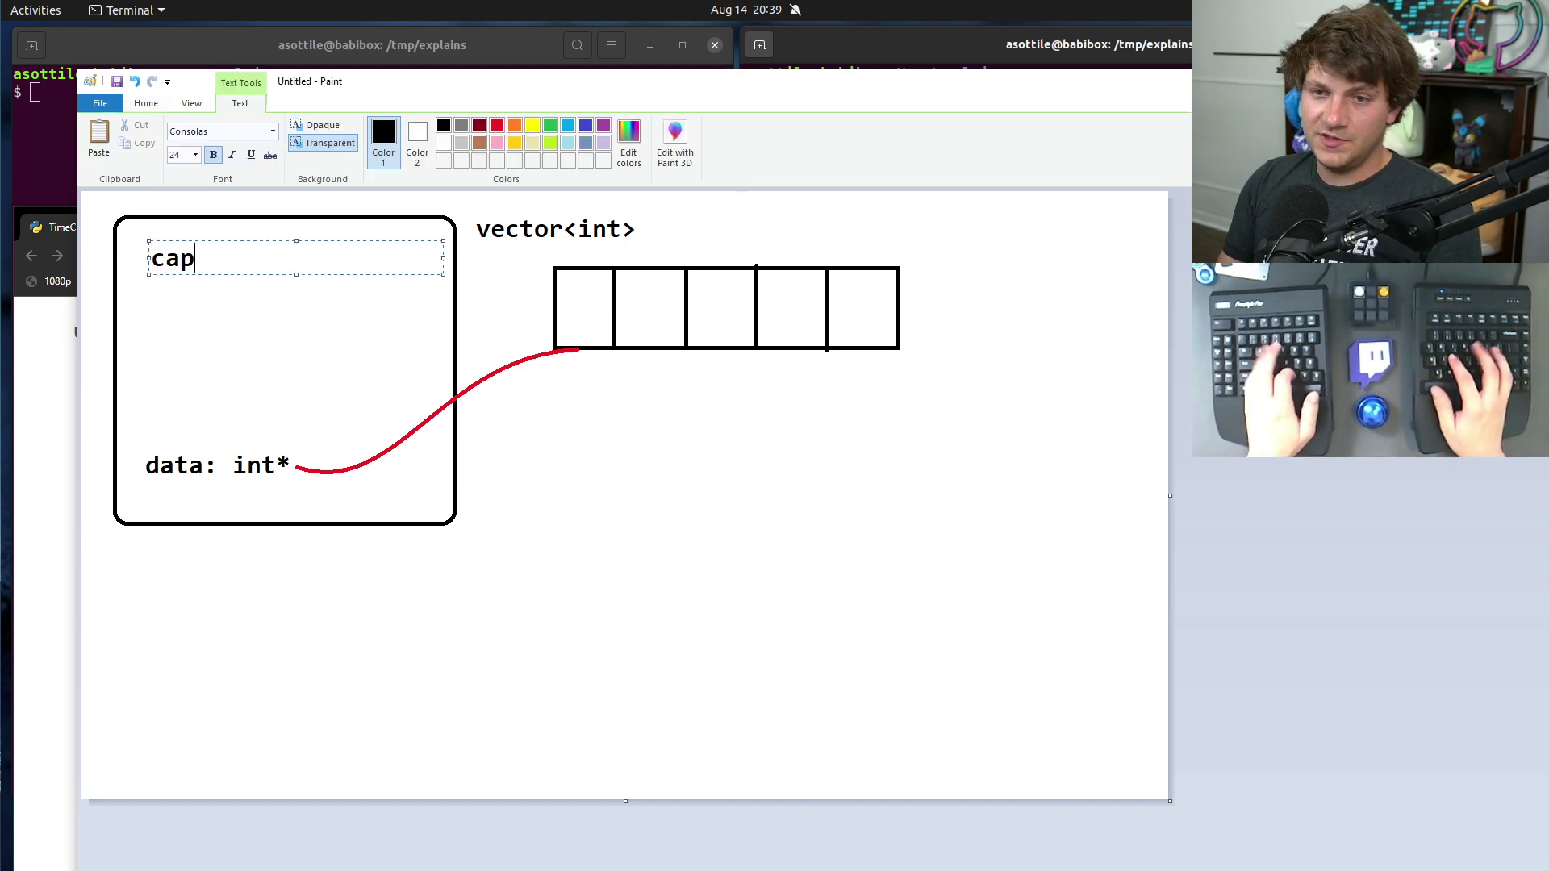
text(acity: int)
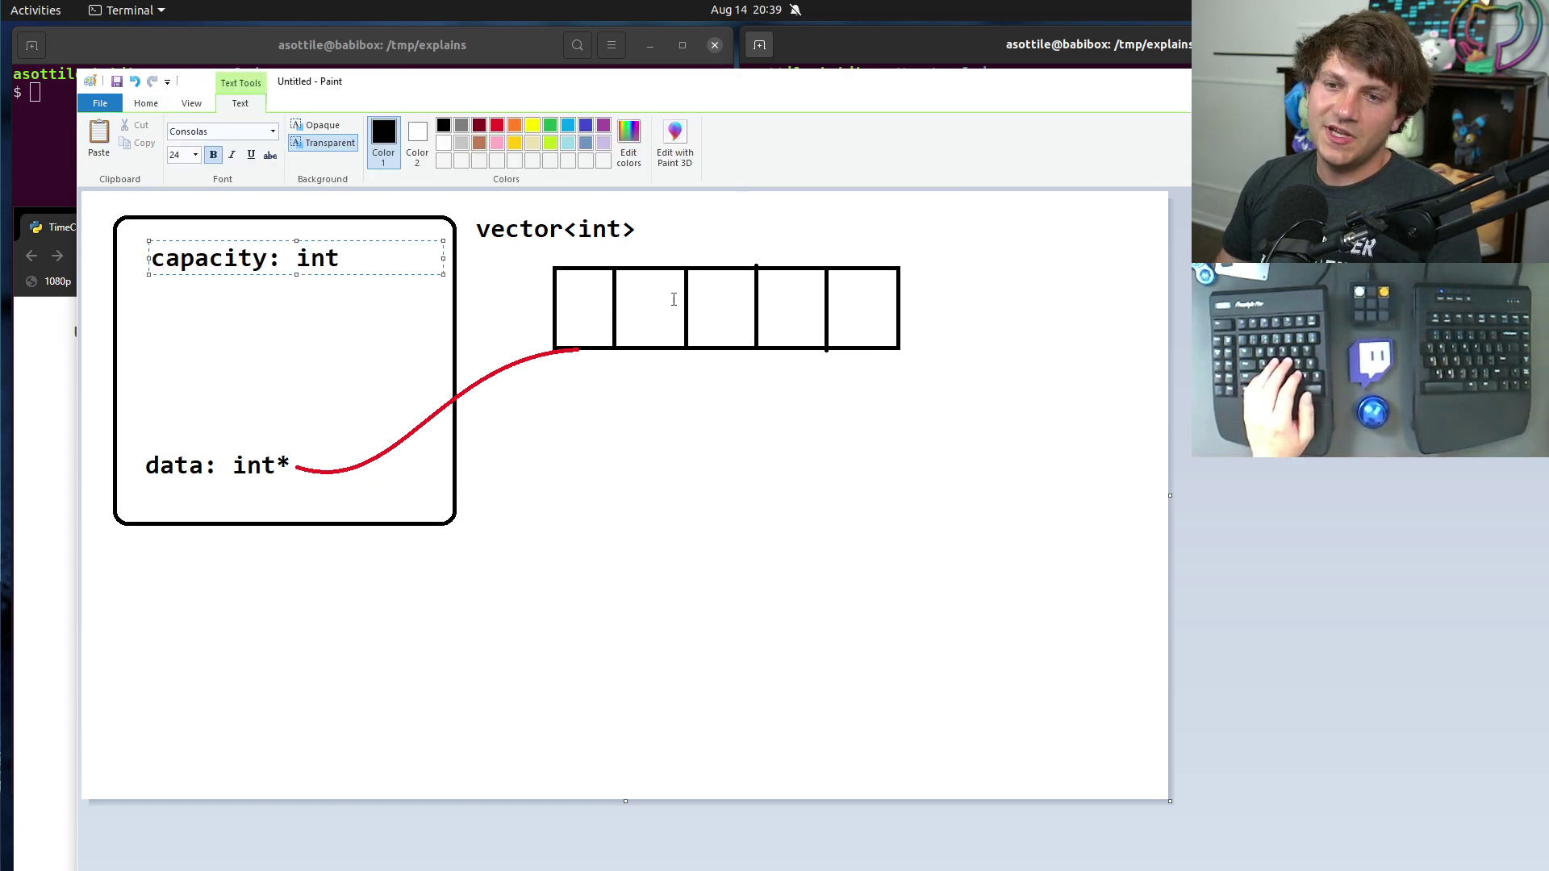
click(155, 334)
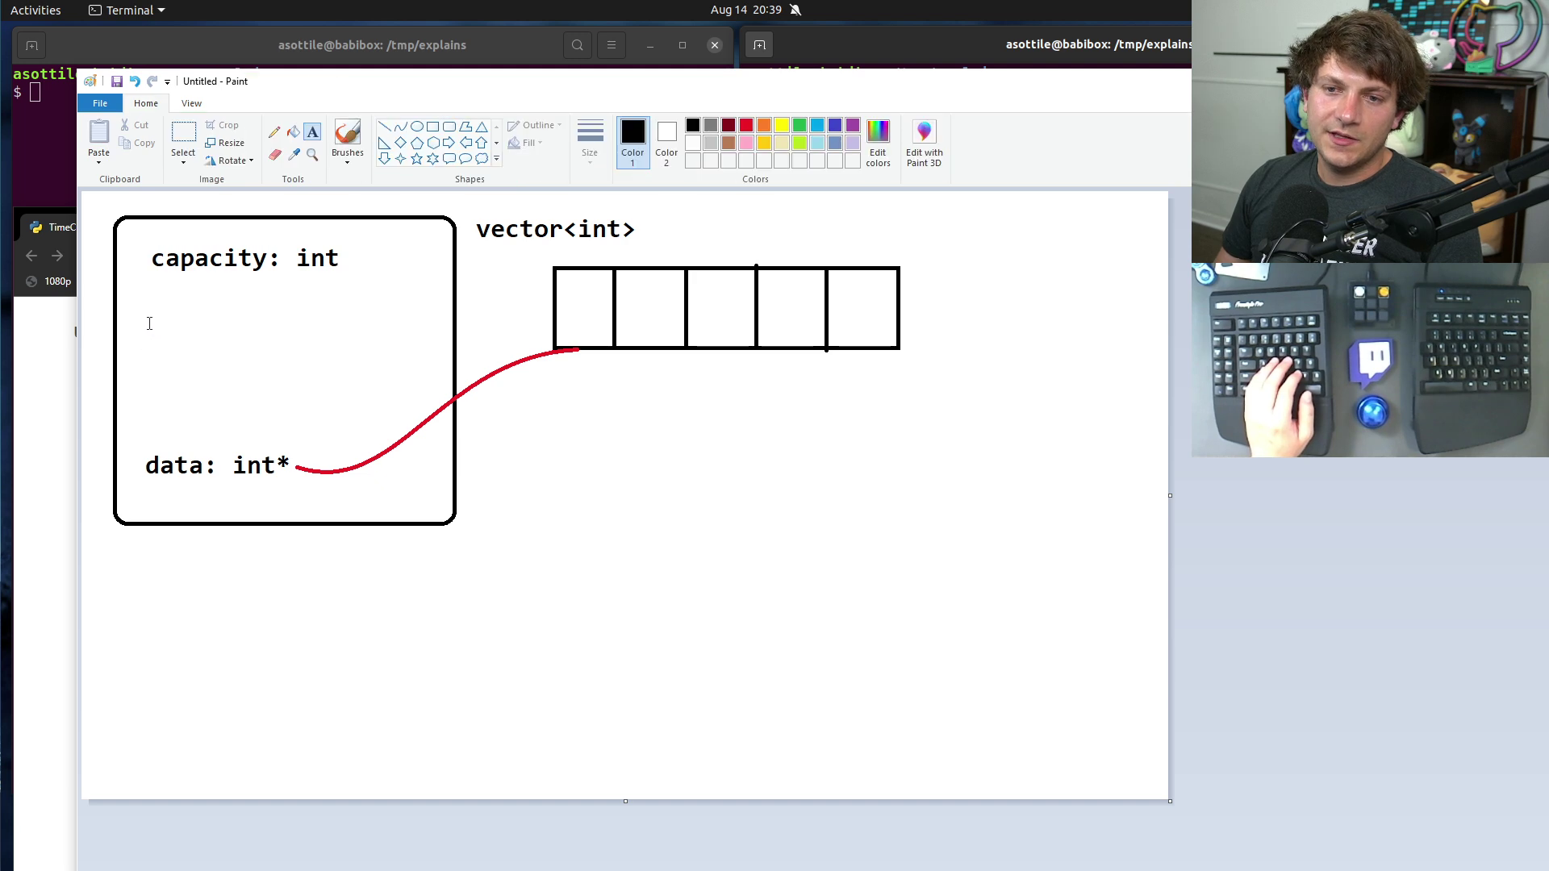
- Add size: int beneath capacity: int, trying size_t first before settling on int
click(149, 324)
text(s)
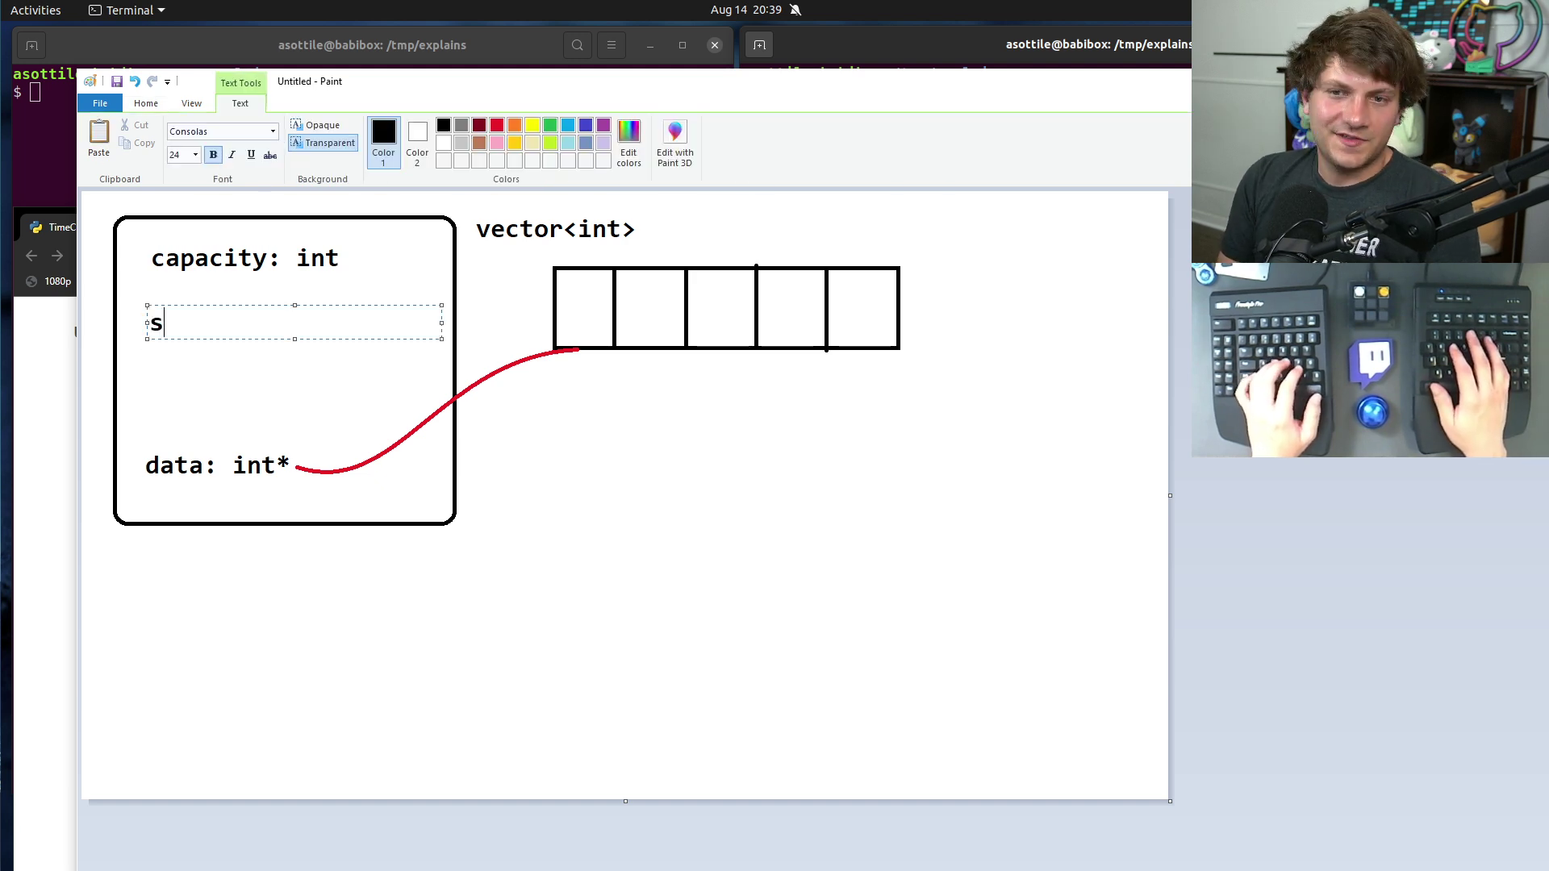
text(ize: int)
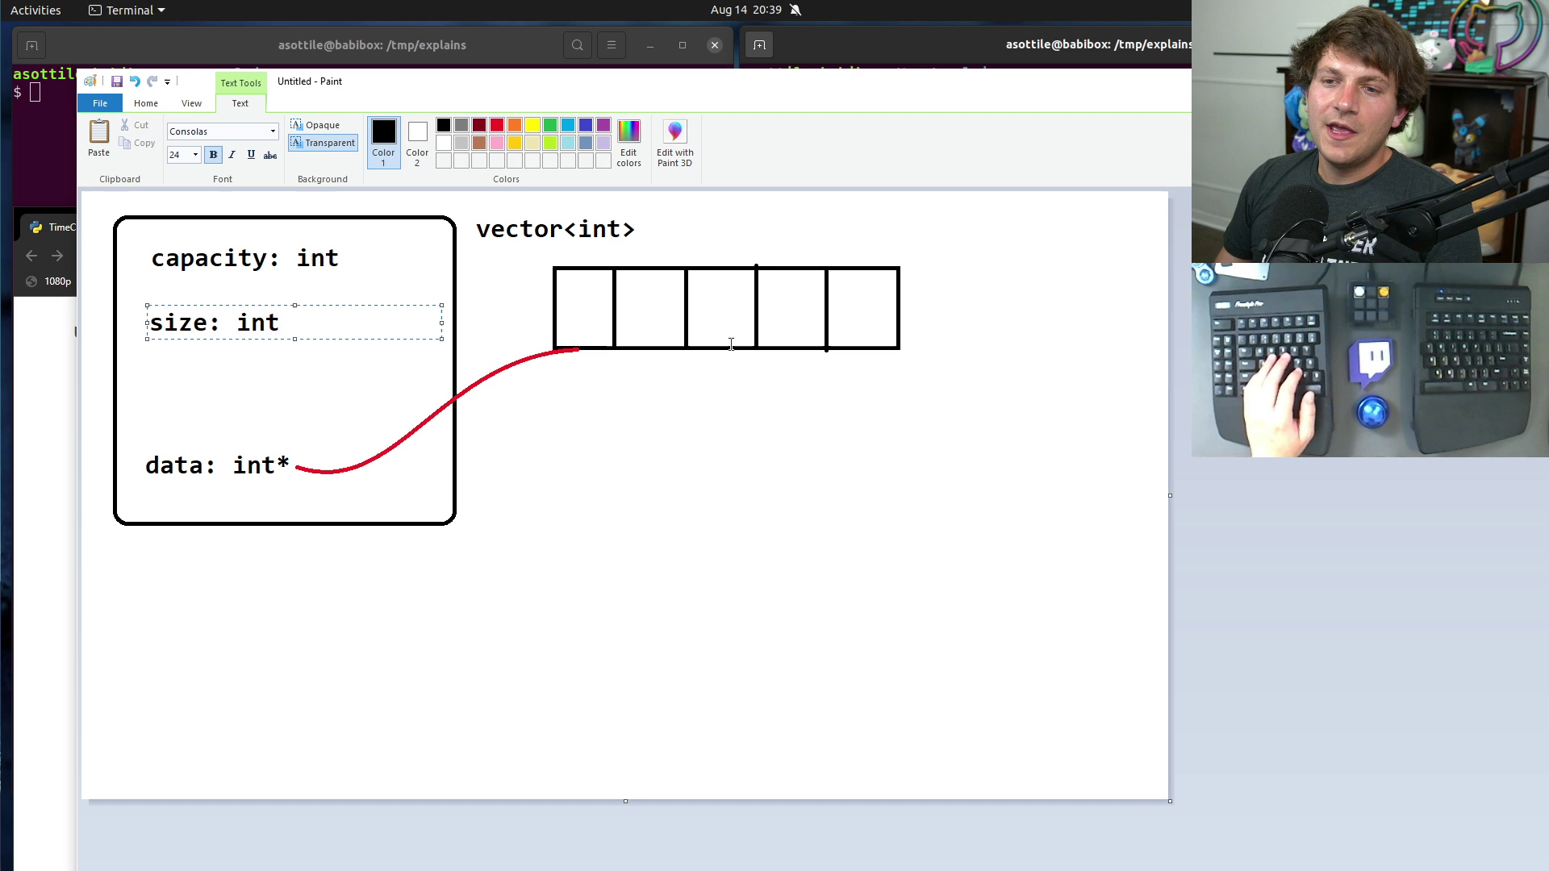
key(ctrl+shift+Left)
text(size_)
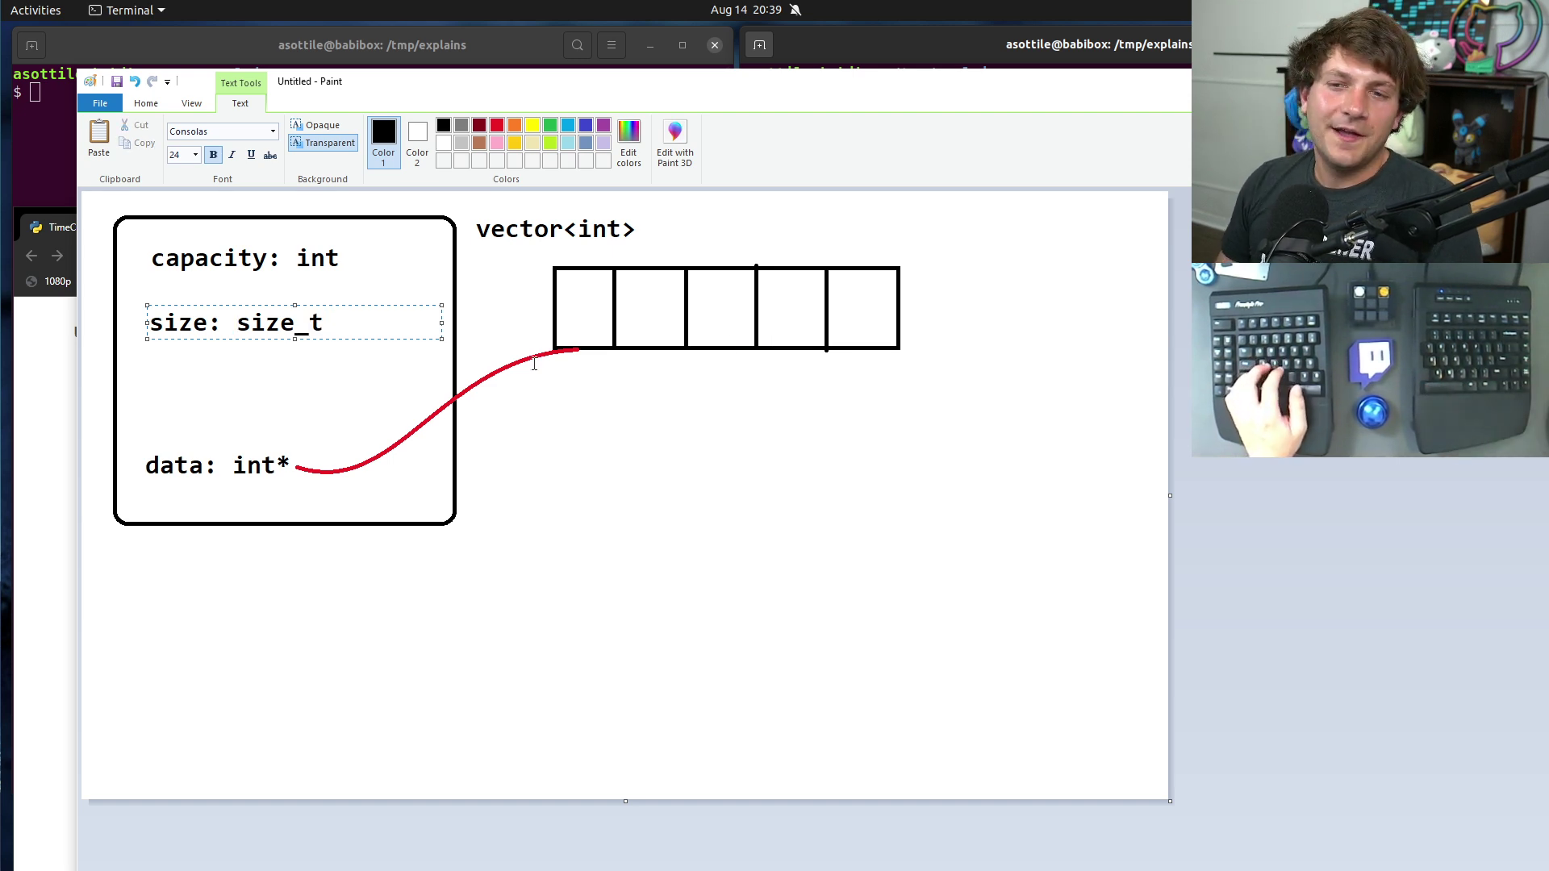
text(t)
key(ctrl+shift+Left)
key(ctrl+shift+Left)
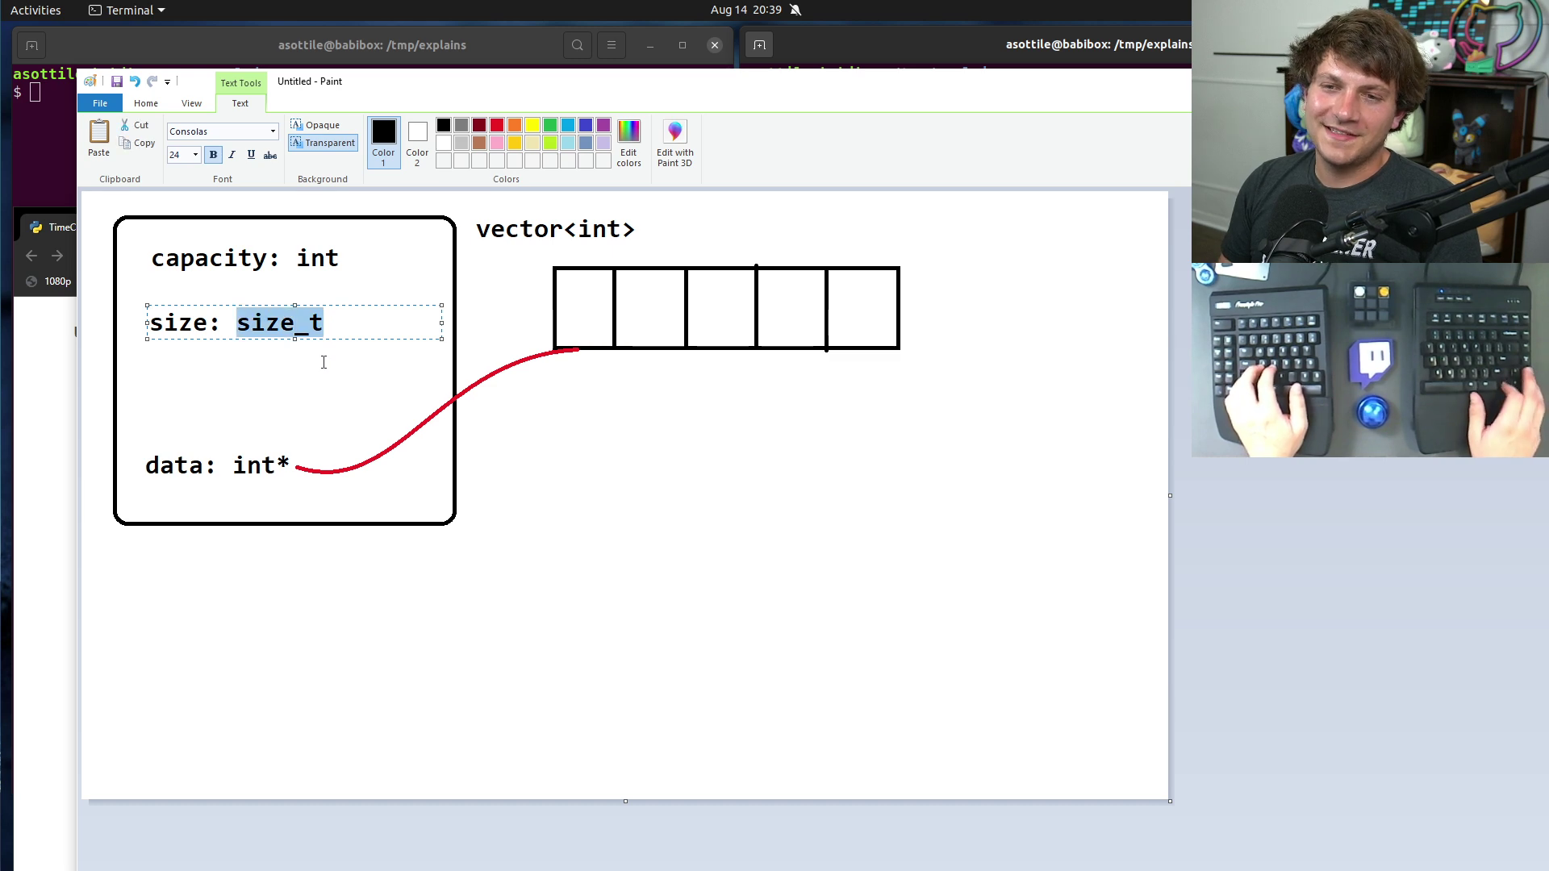
text(ss)
text(size_)
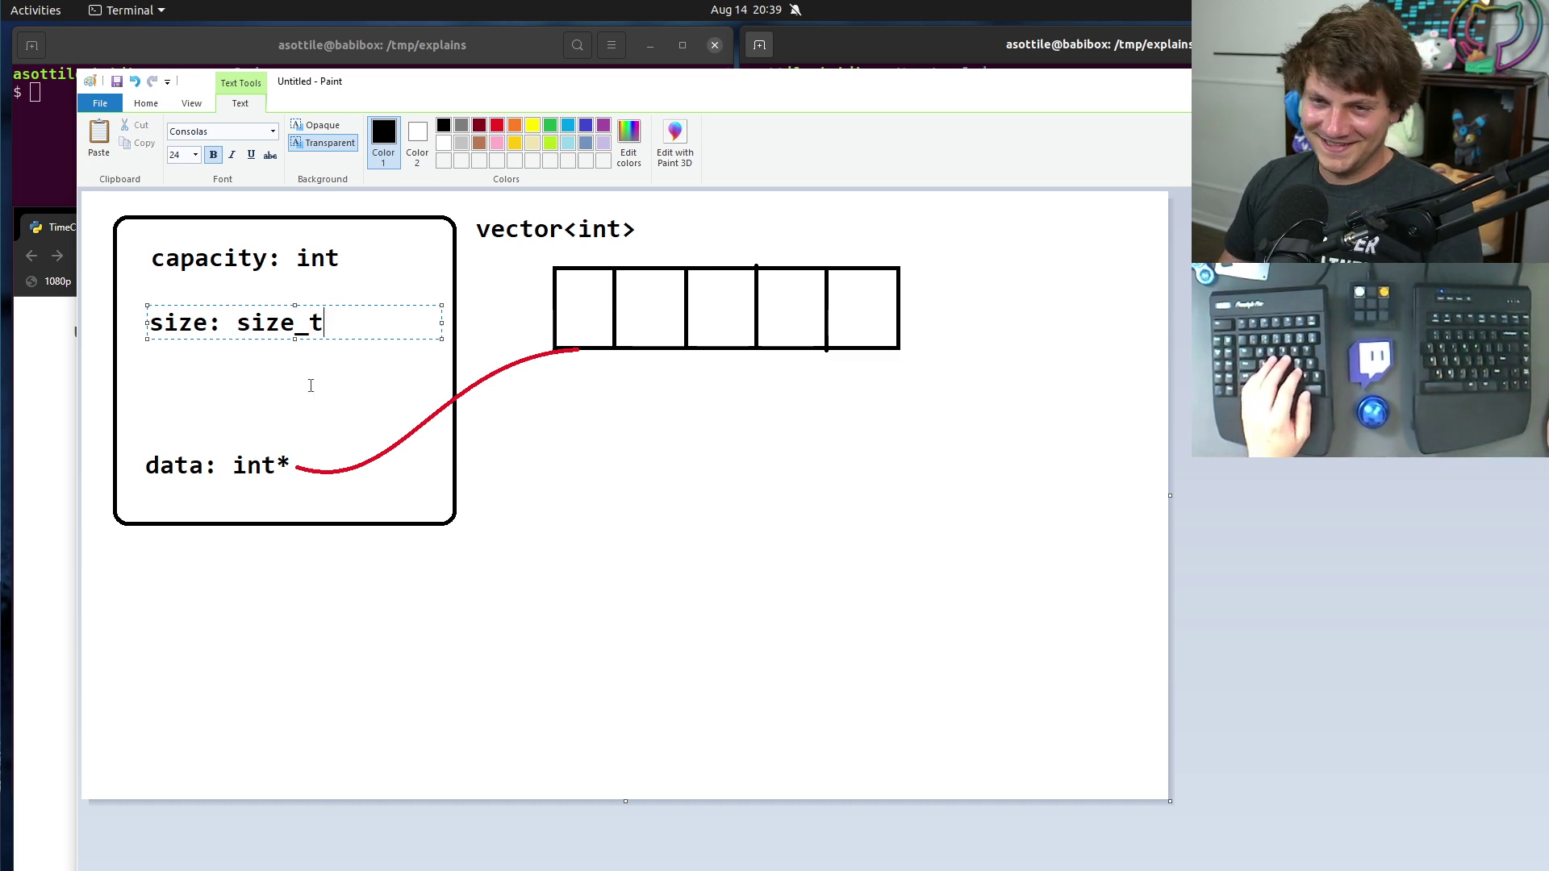
key(shift+Left)
key(shift+Left)
key(ctrl+shift+Left)
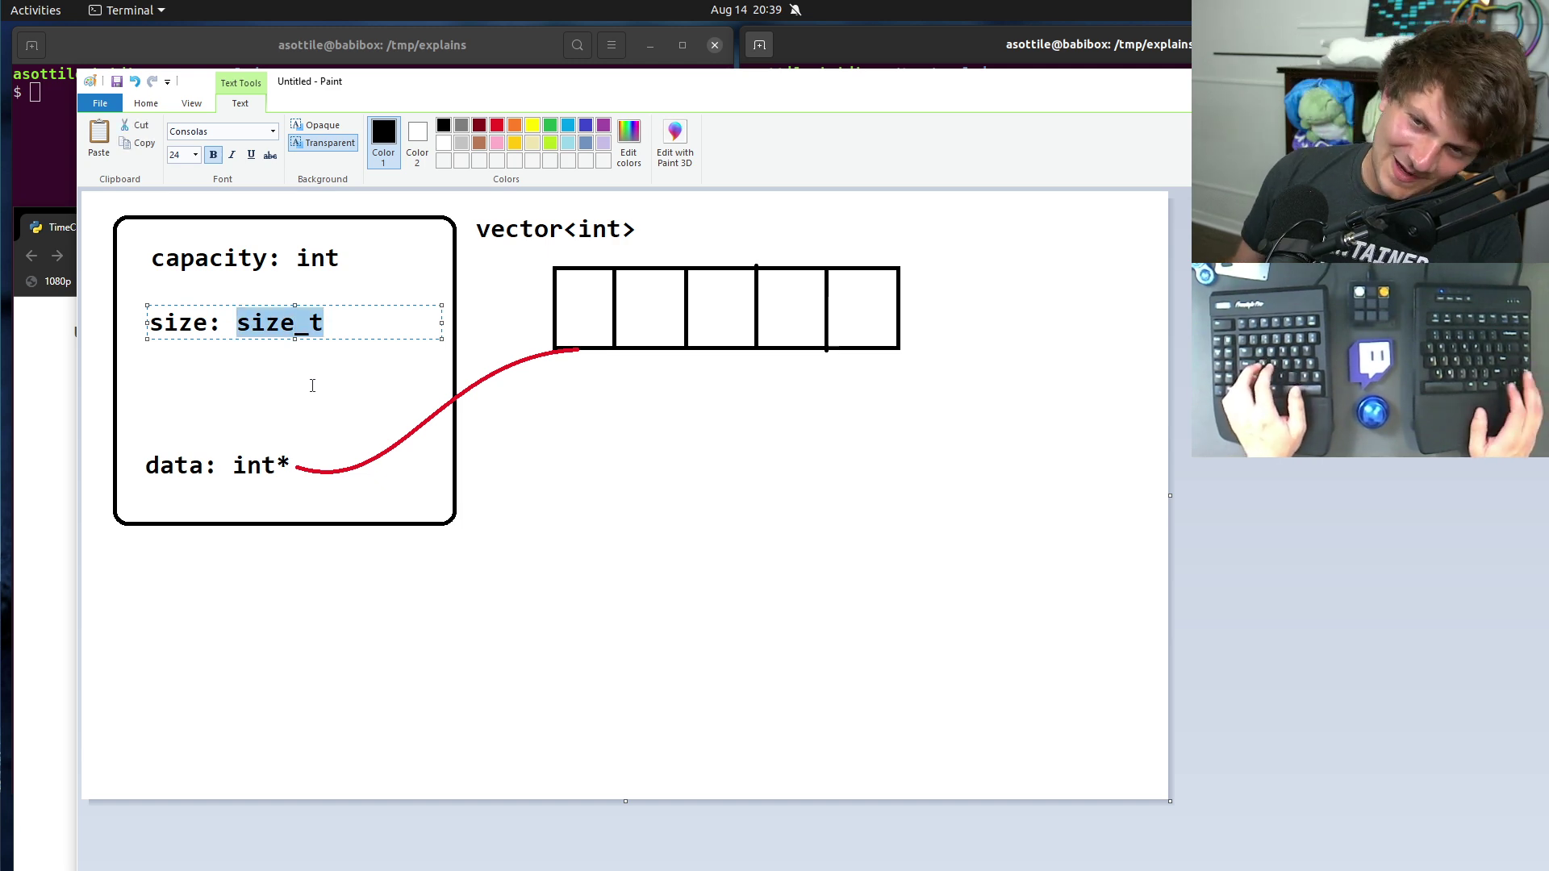
key(ctrl+shift+Left)
key(ctrl+shift+Right)
text(int)
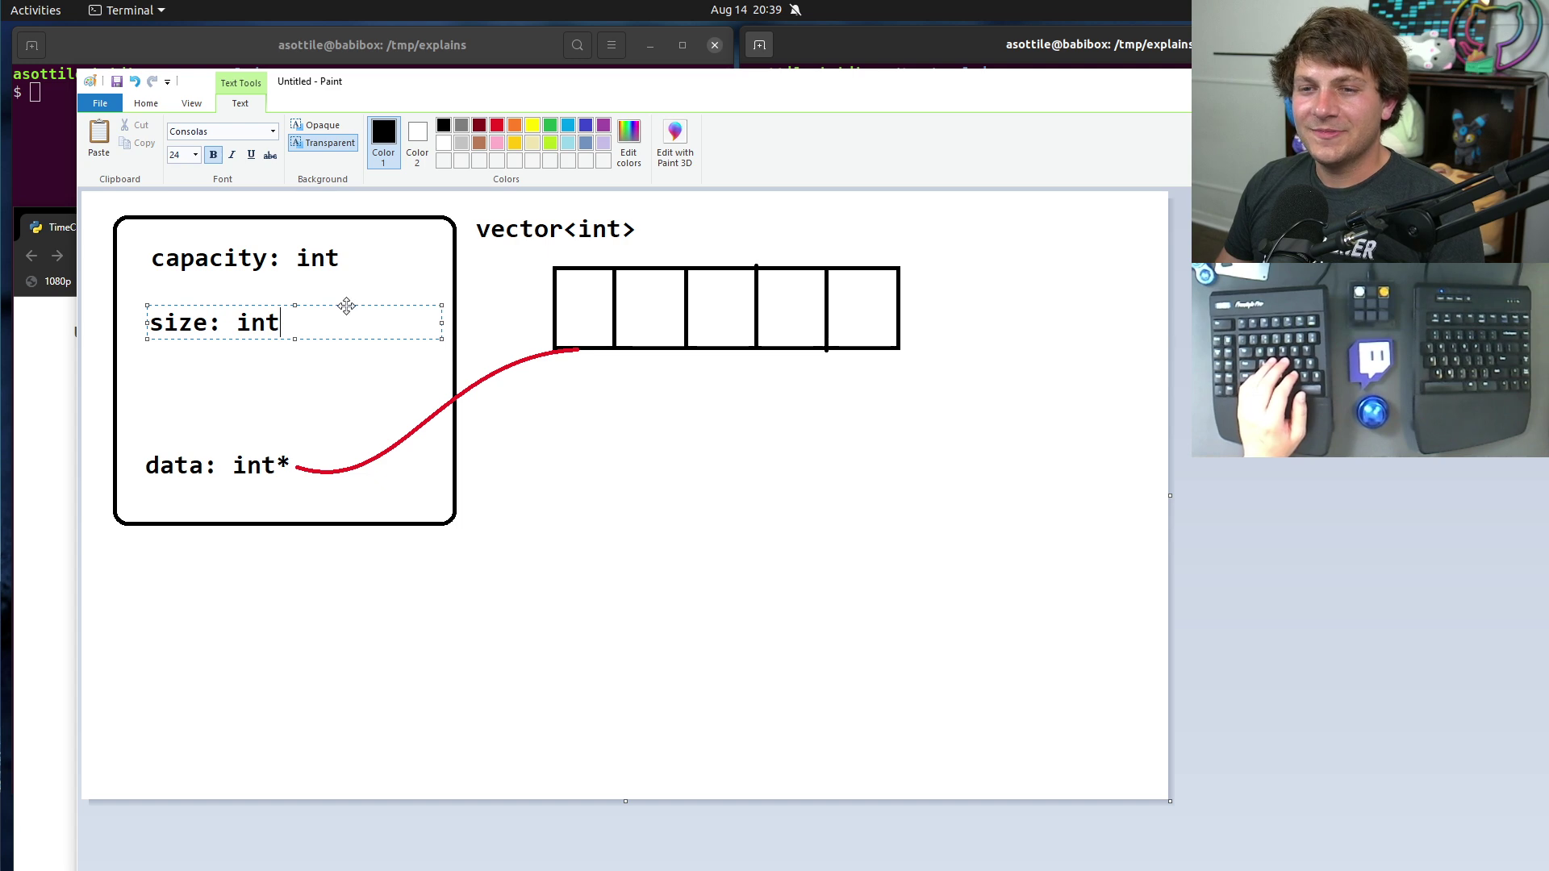
drag(346, 304, 346, 280)
click(581, 615)
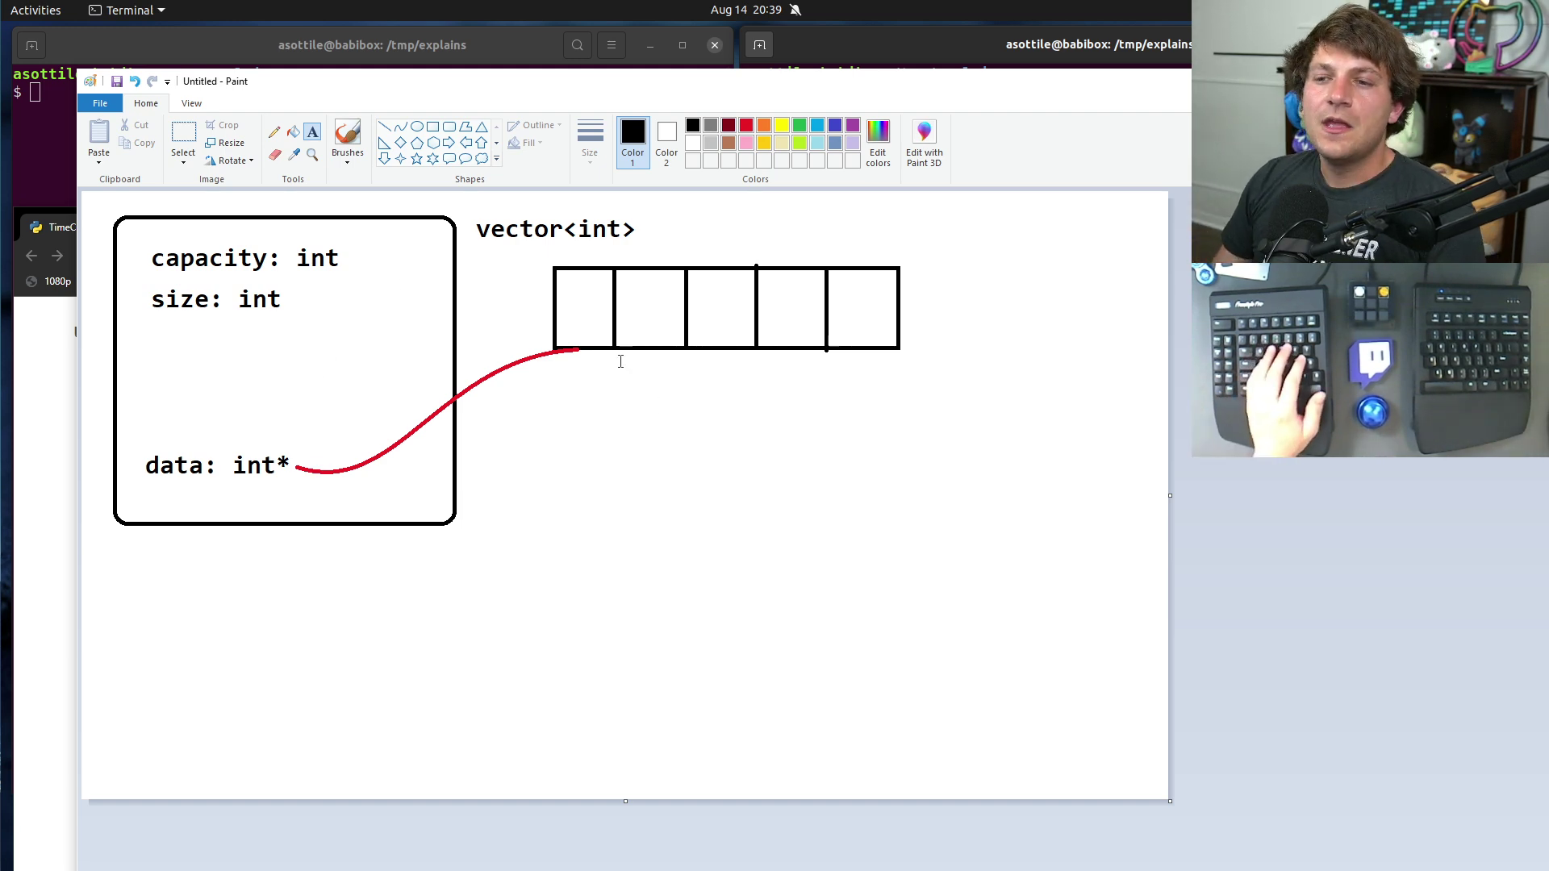
- Enter 1, 4 and 5 into the first three array cells
click(571, 307)
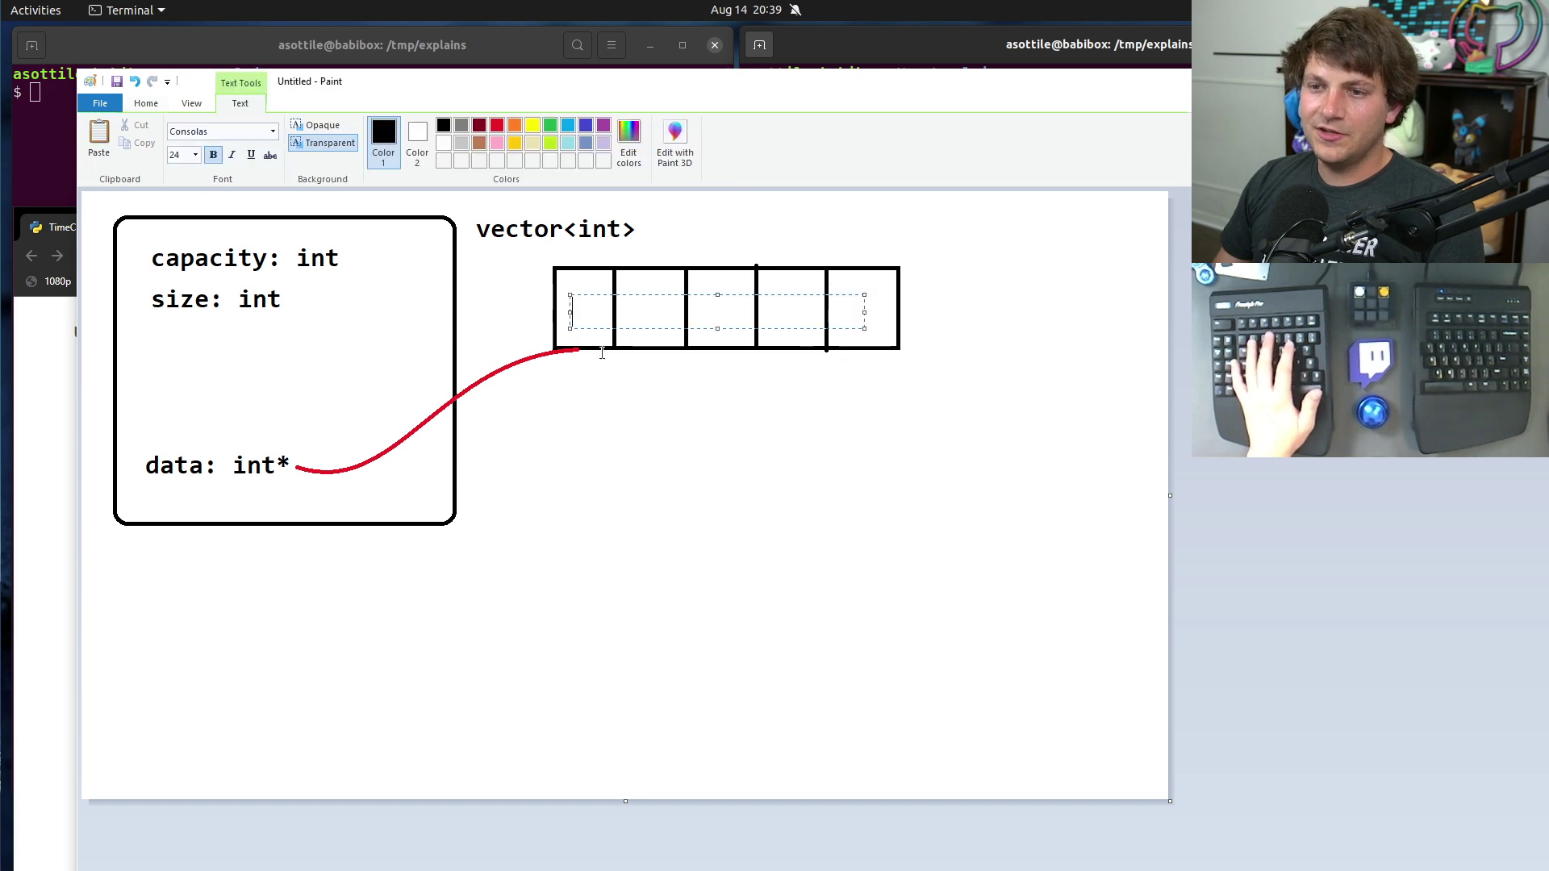
text(1)
click(647, 322)
click(647, 319)
text(4)
click(701, 407)
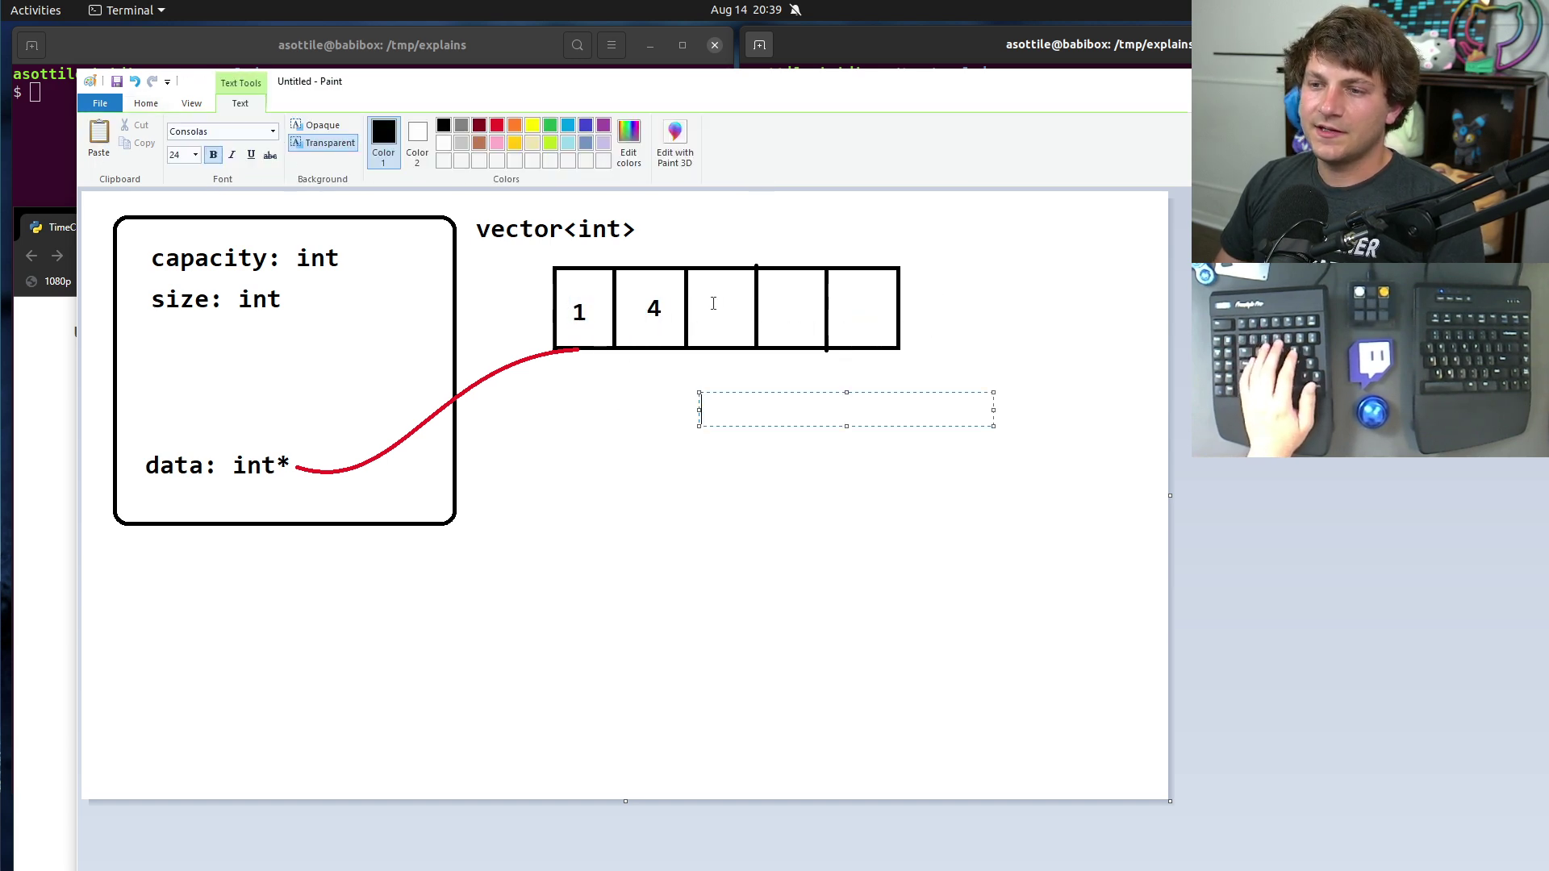
click(714, 307)
click(710, 306)
click(716, 566)
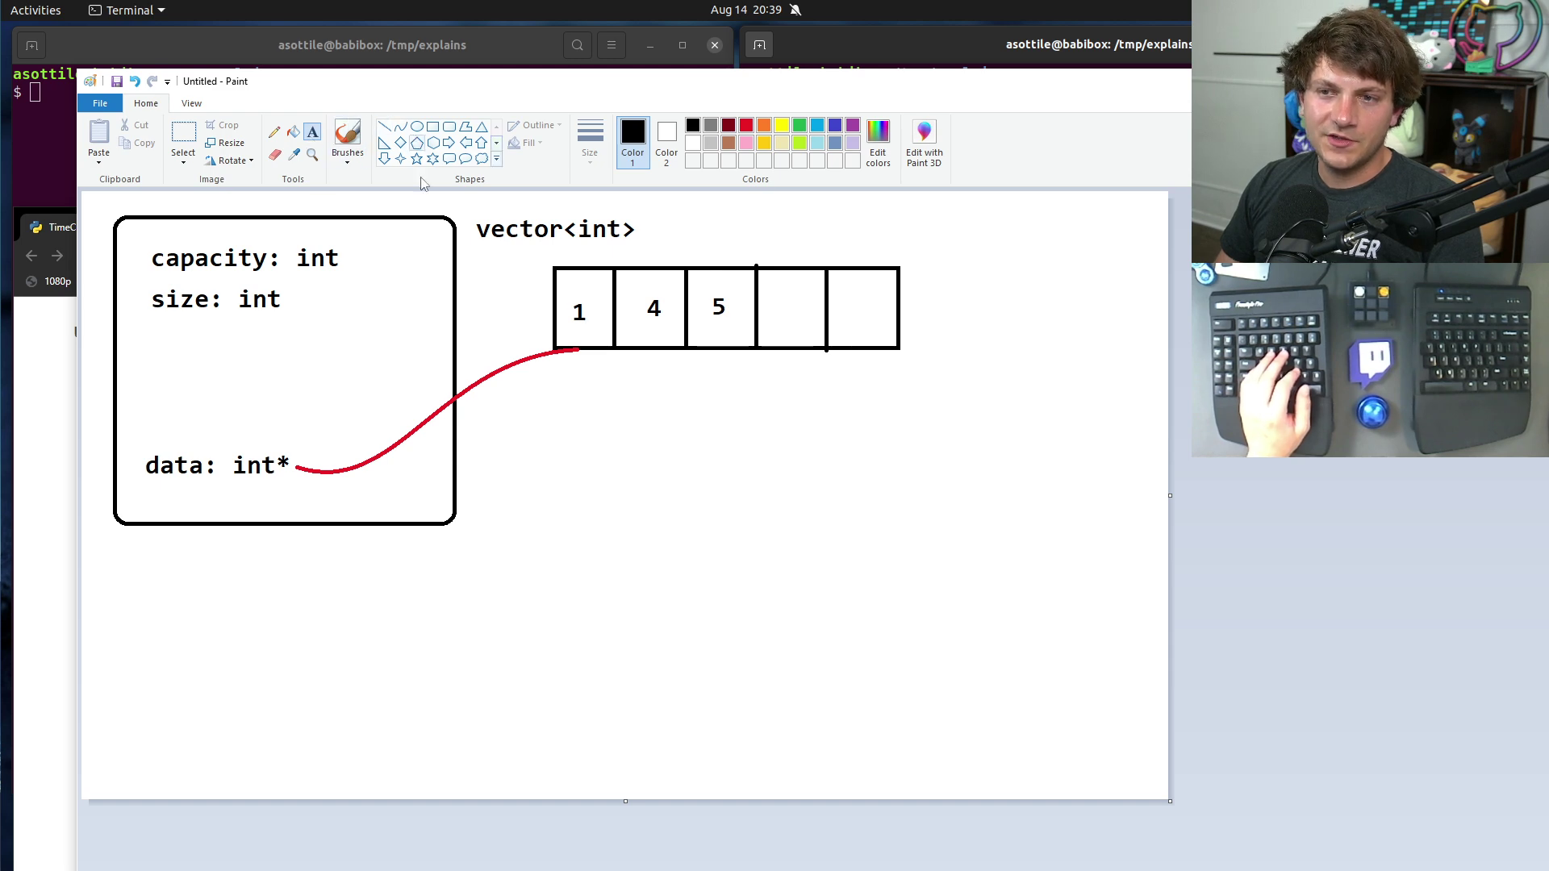
- Write a two-line note below the array reading capacity: 5 and size: 3
click(532, 408)
text(caop)
key(BackSpace)
text(pacity: 5)
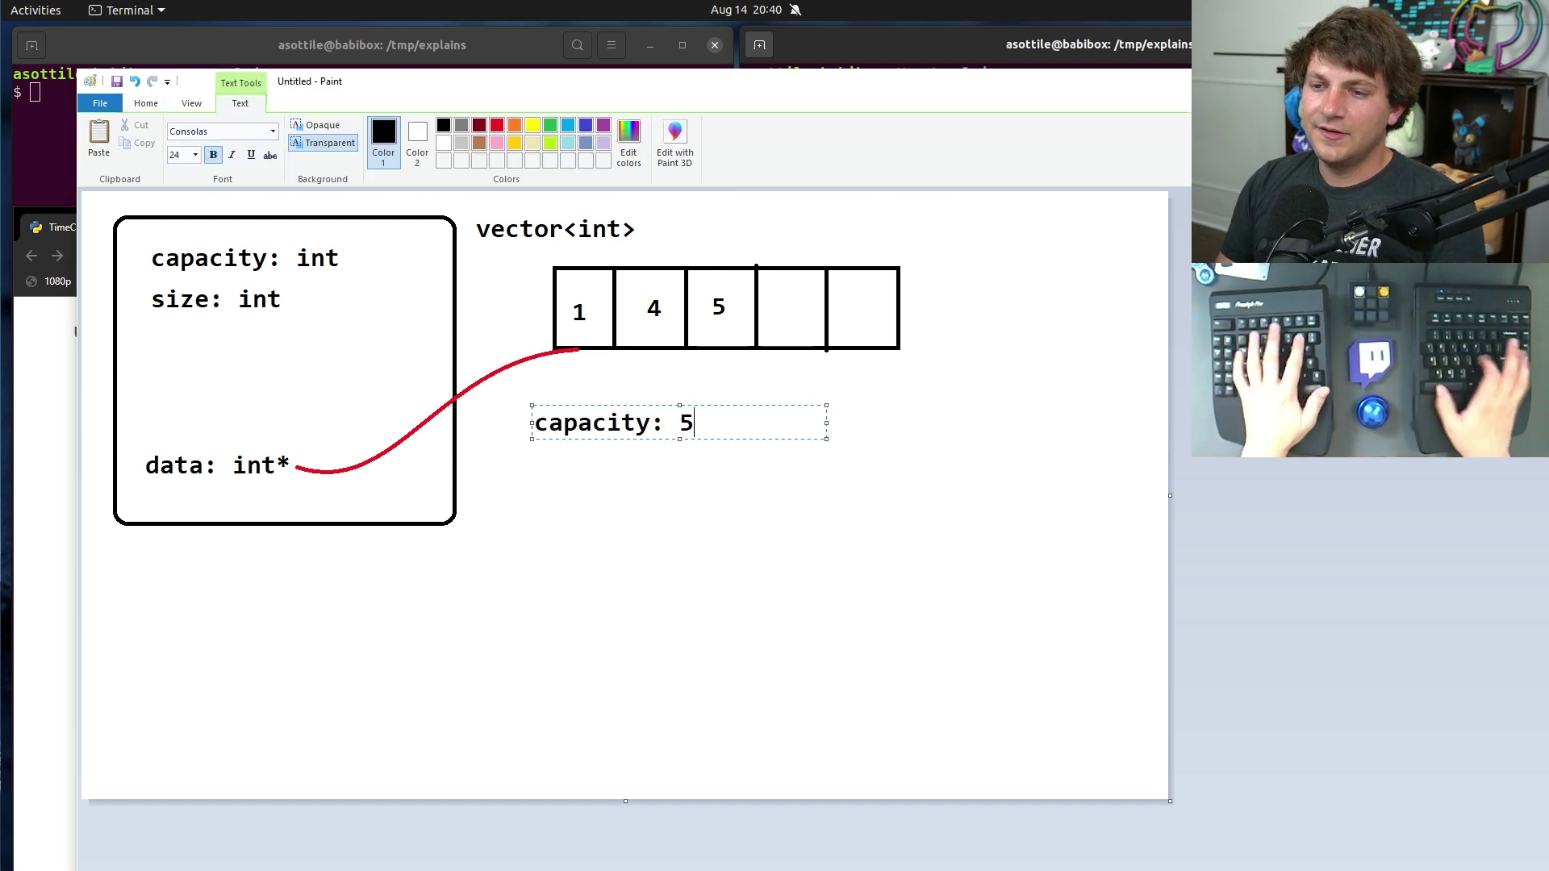
key(Return)
text(size: 3)
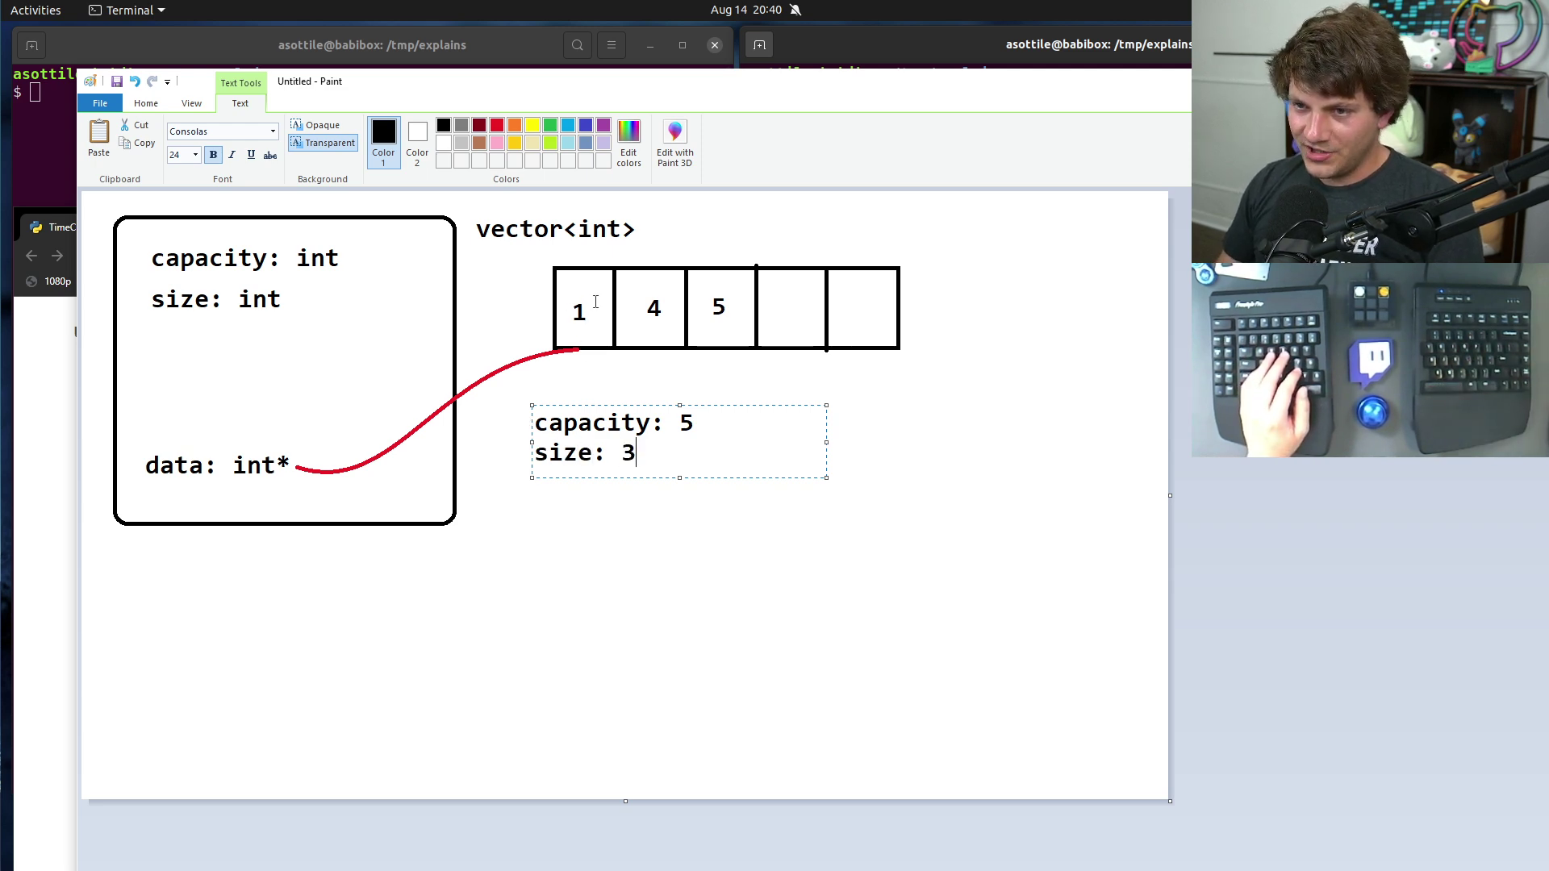
click(568, 850)
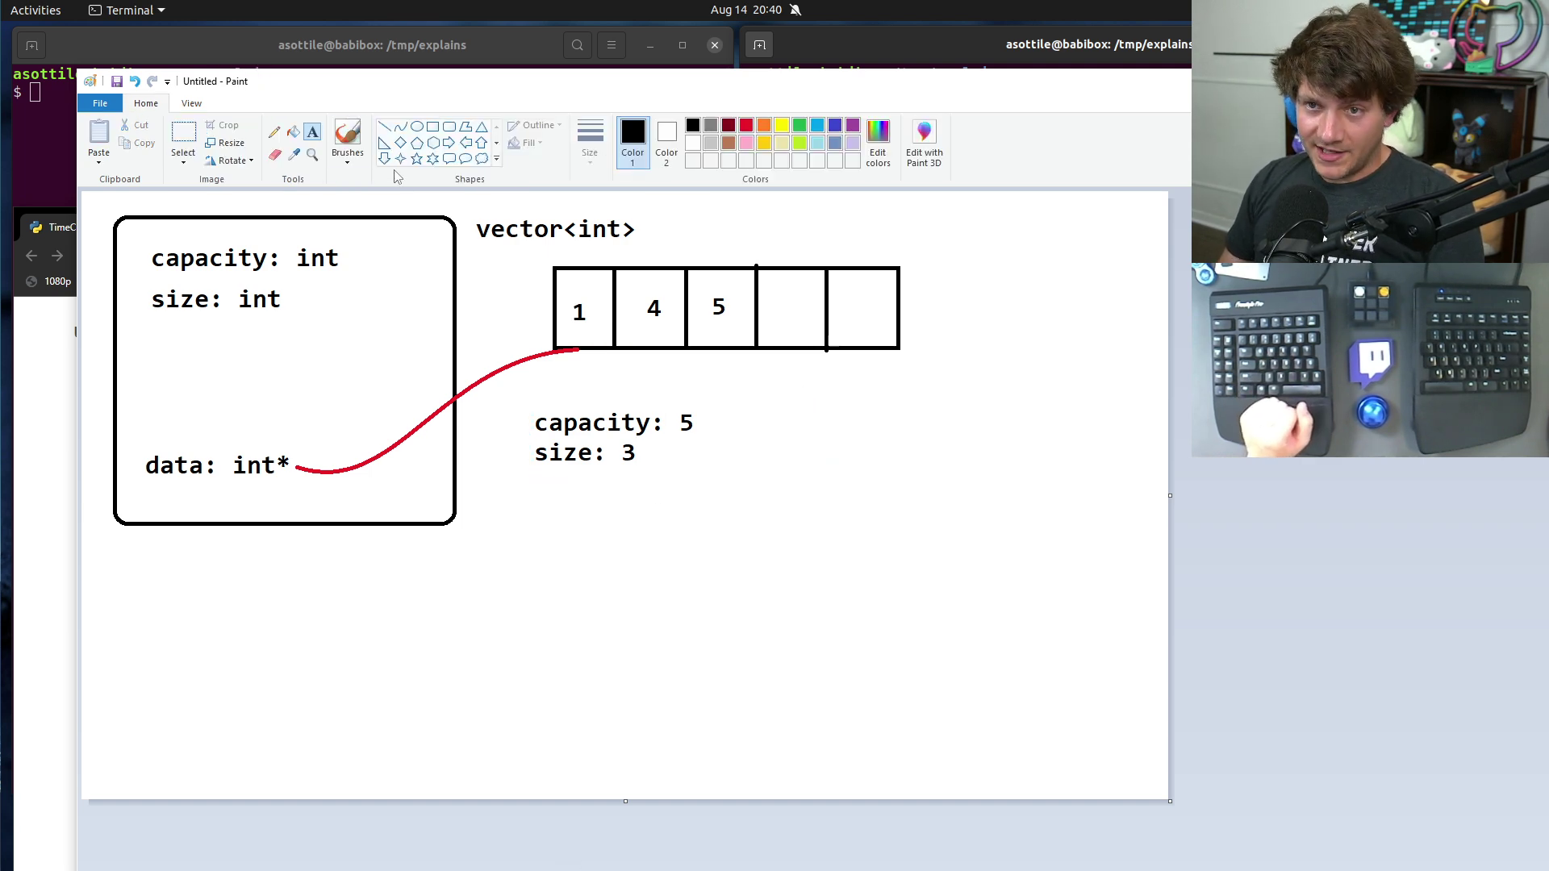
- Write append(6) below the size: 3 note
click(537, 519)
text(appe)
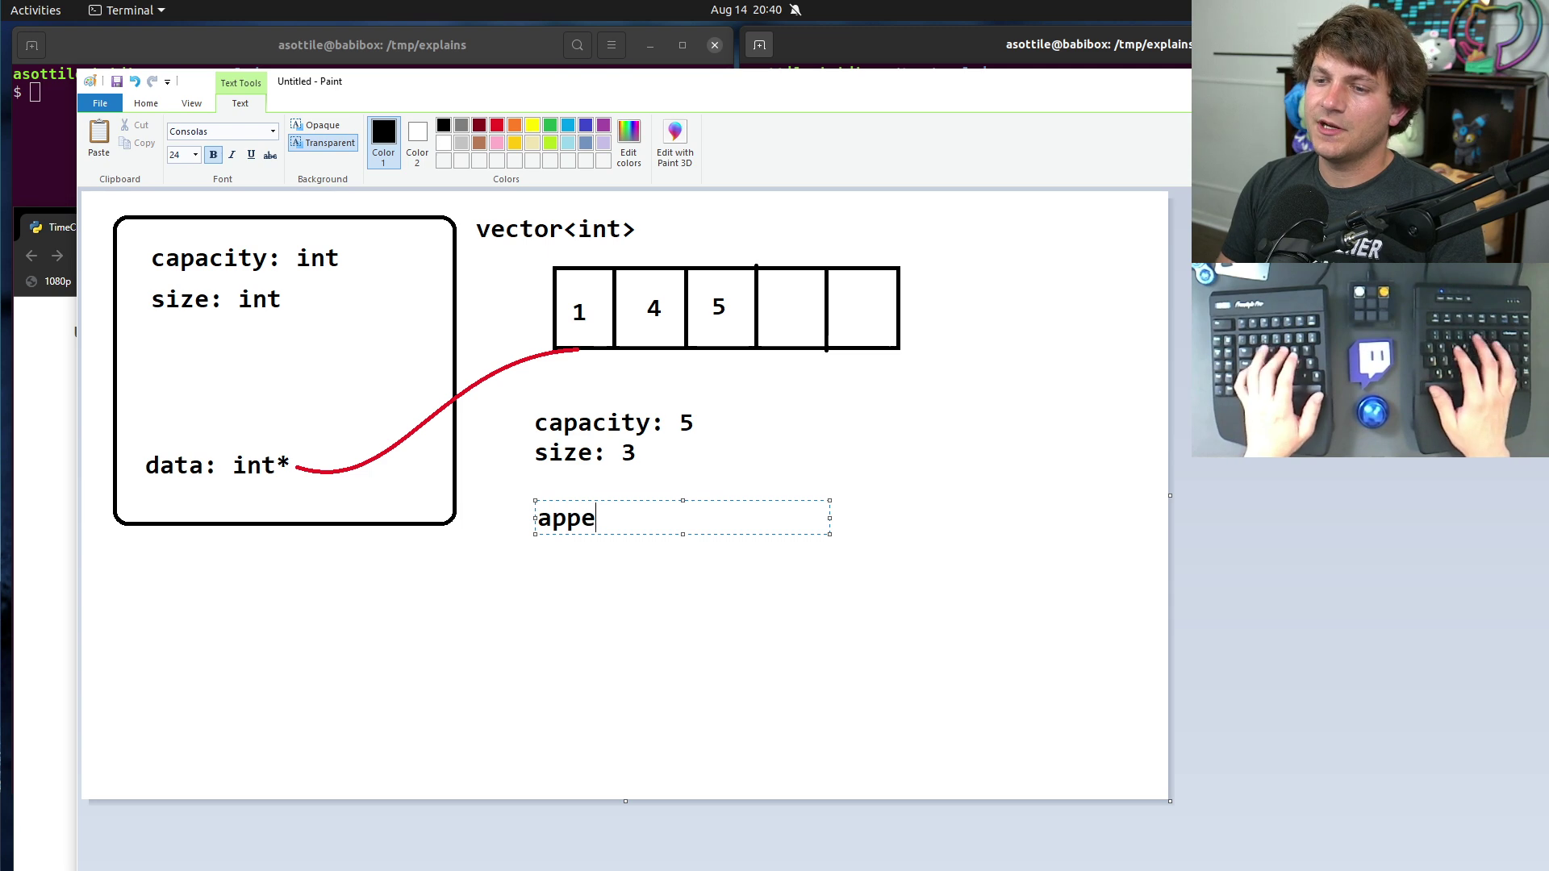
text(nd(6))
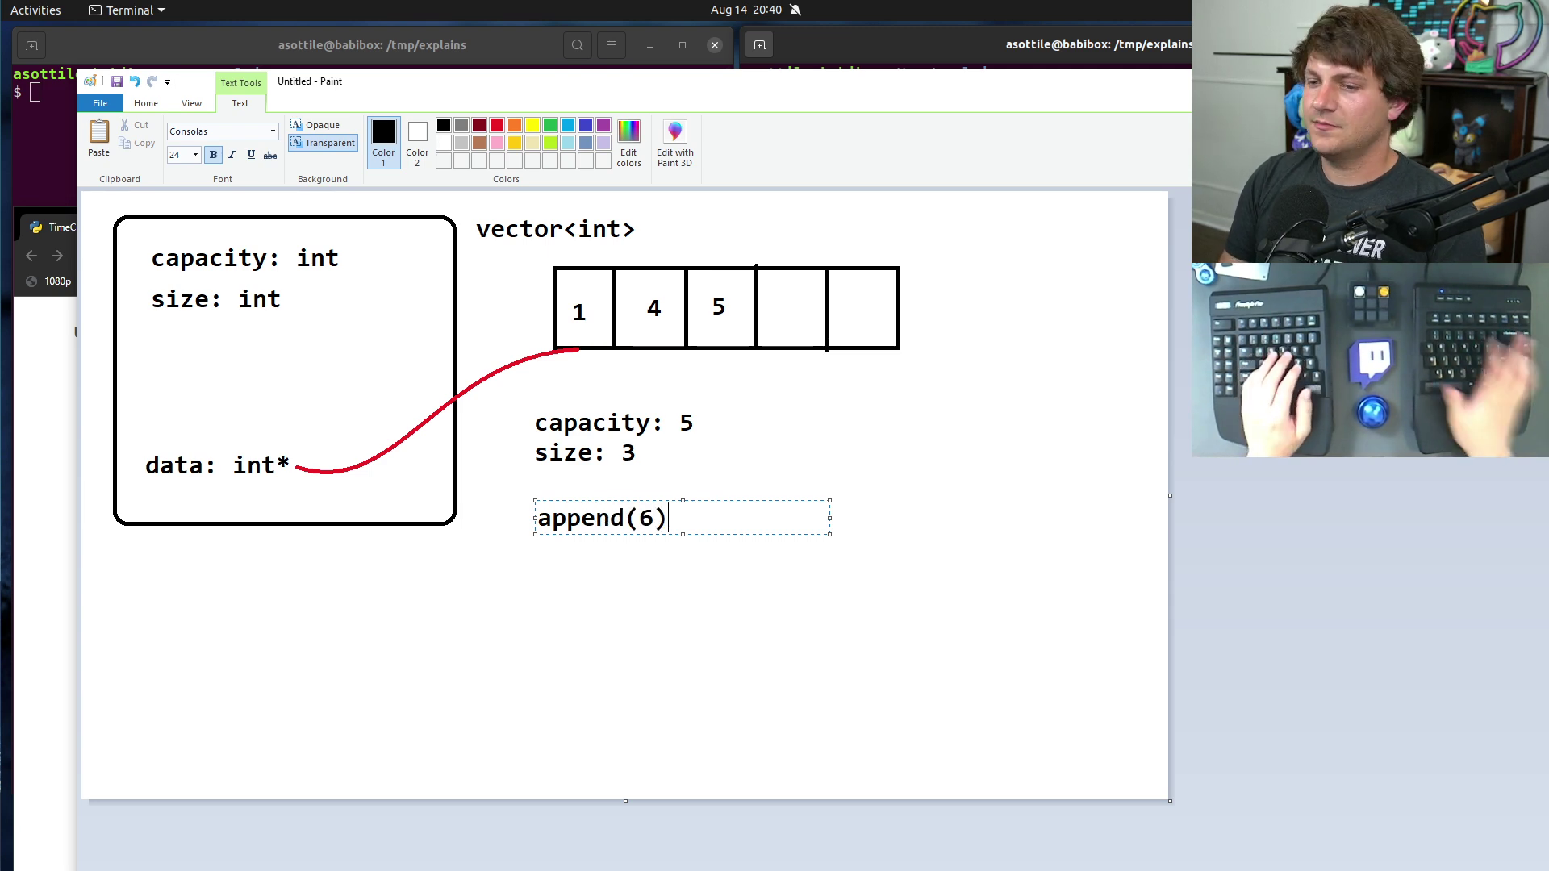
click(782, 555)
key(Escape)
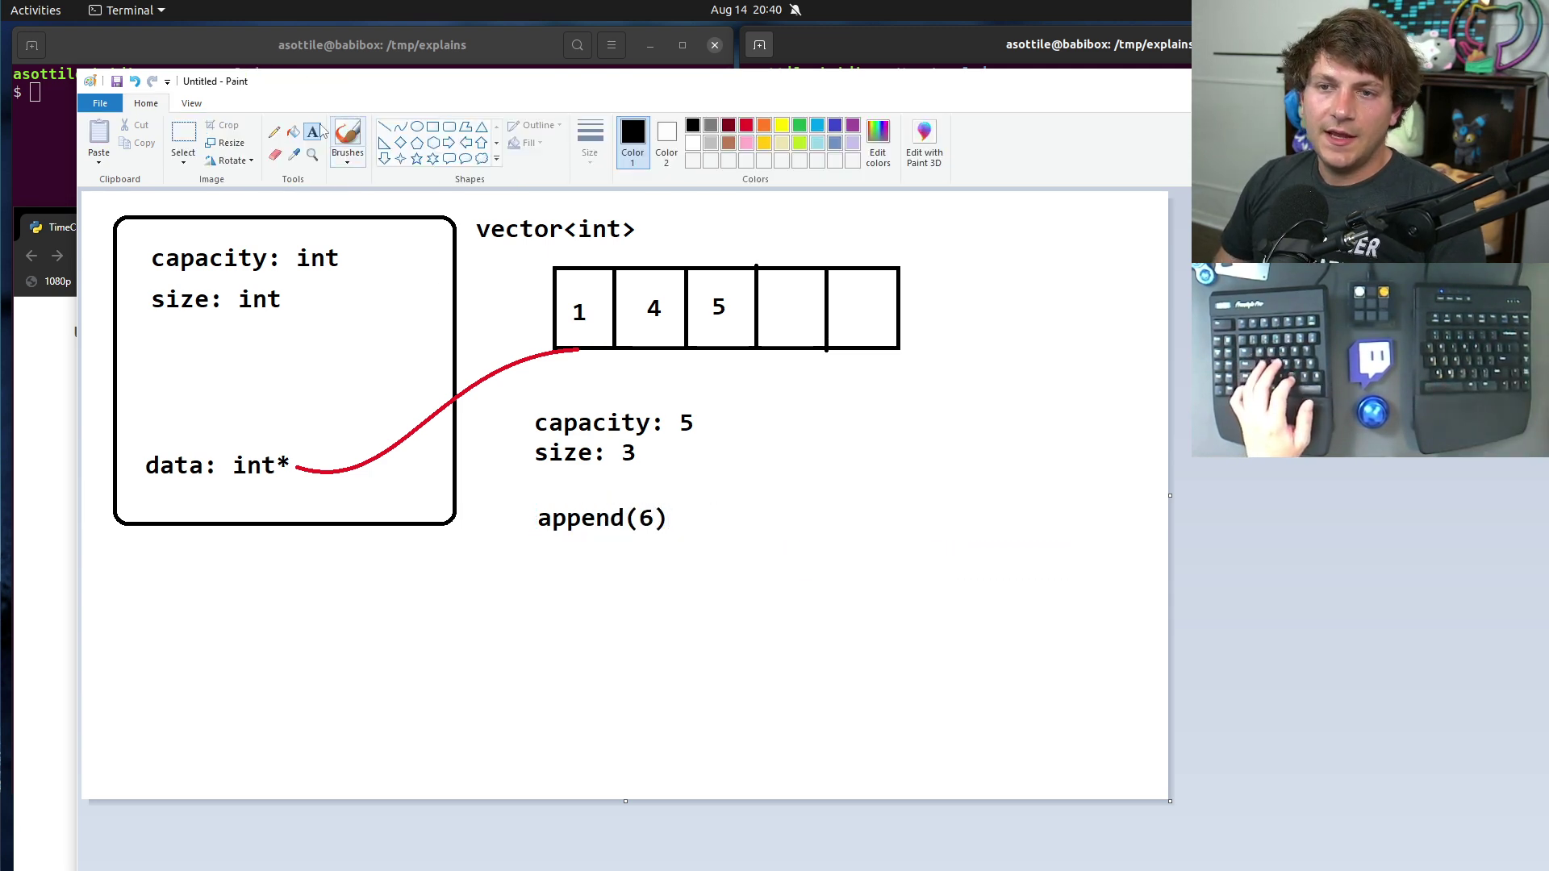
- Put a blue 6 in the fourth array cell
click(184, 137)
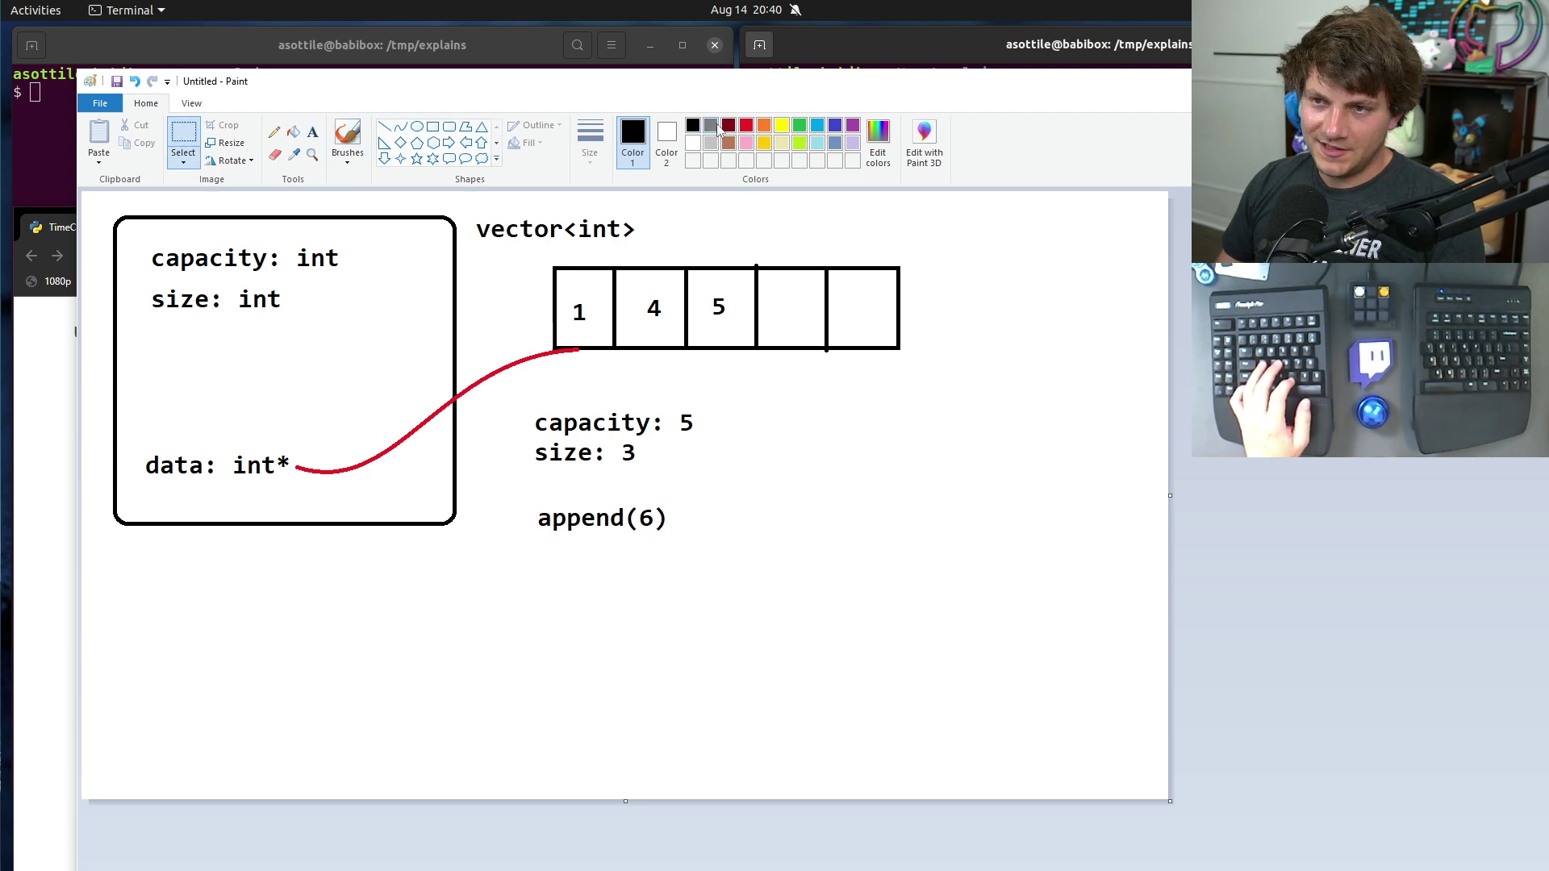
click(816, 126)
click(312, 132)
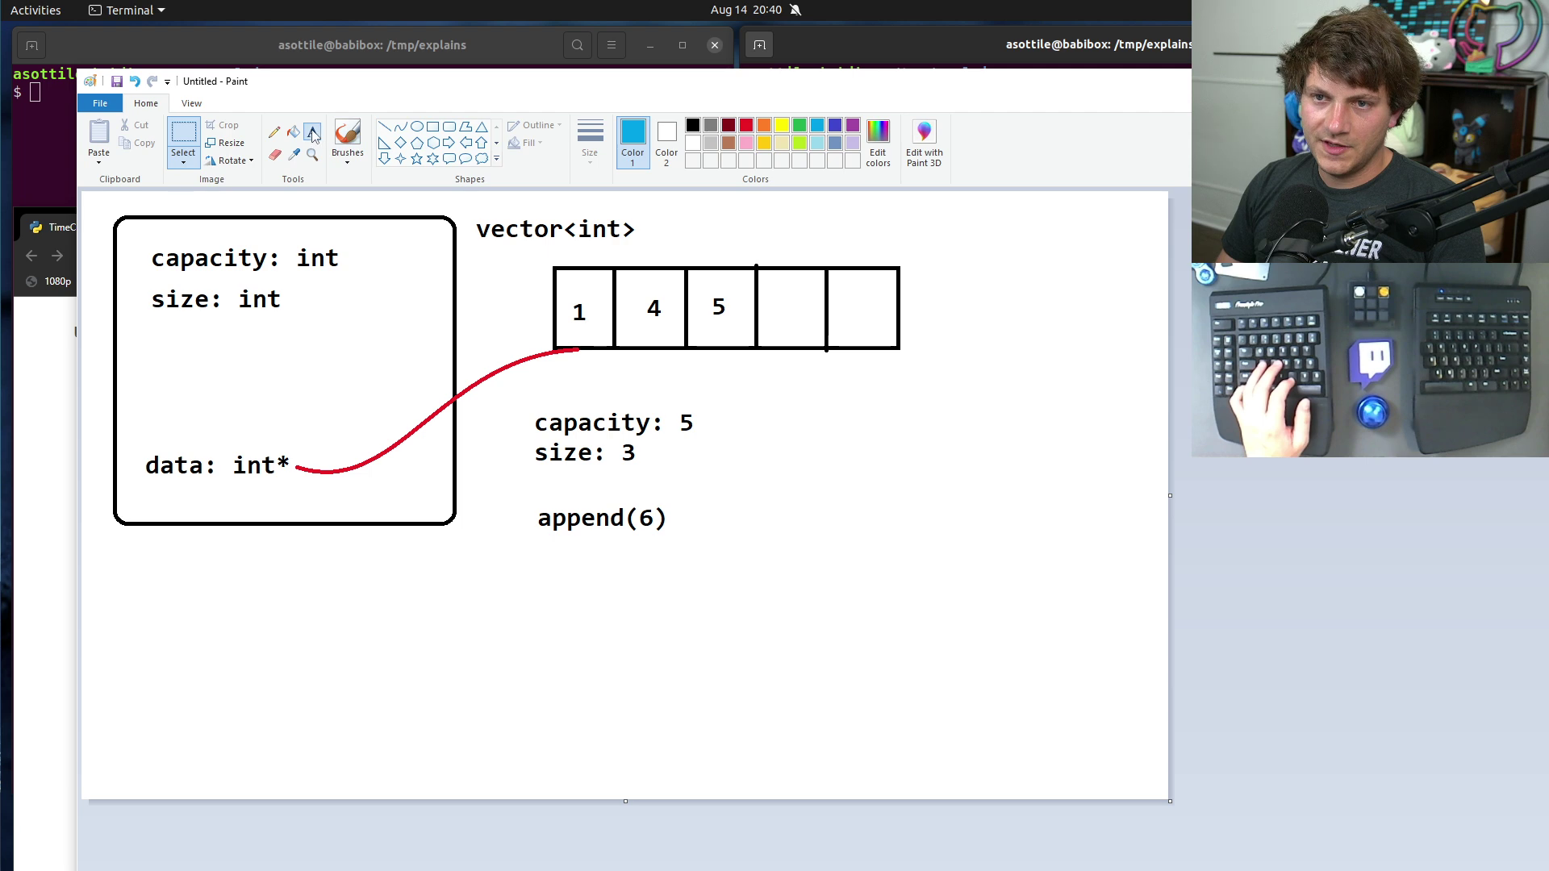
click(769, 314)
text(6)
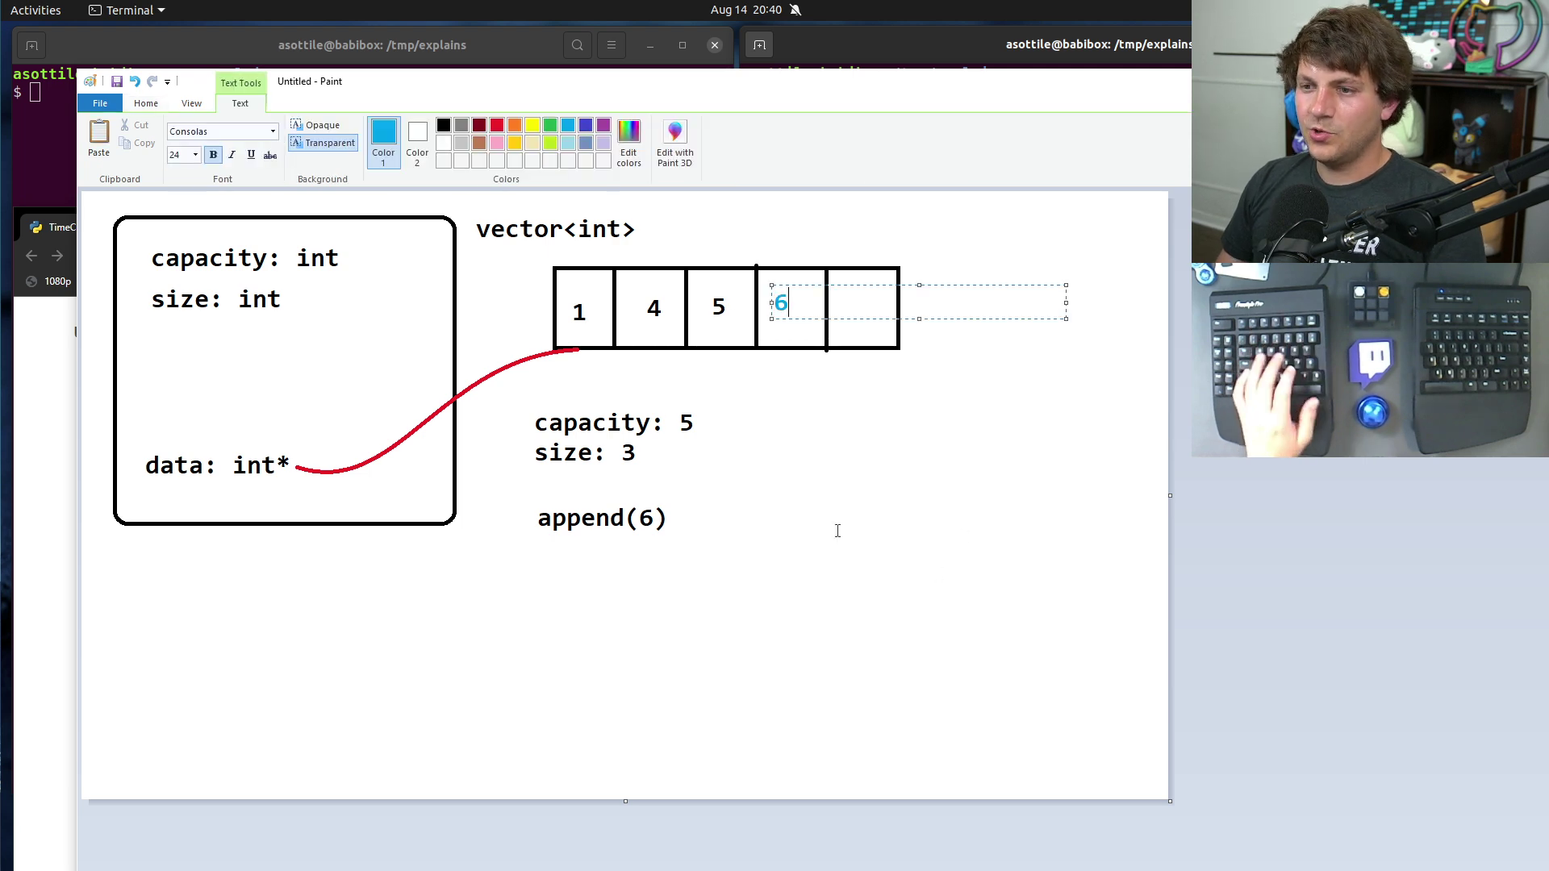
key(Escape)
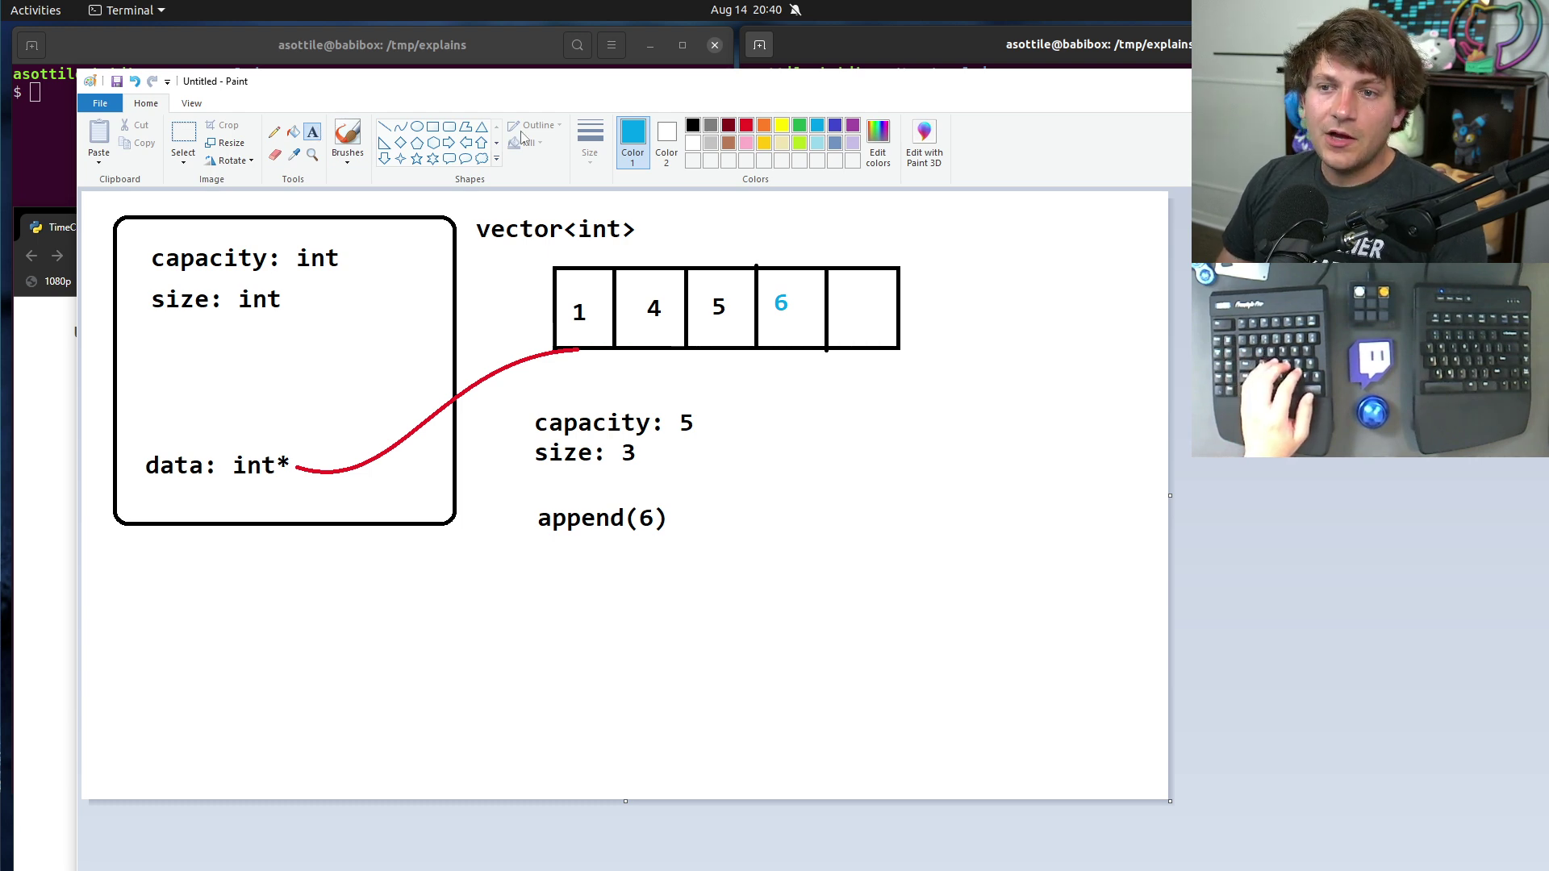
- In black, write append(7) on the line below append(6)
click(692, 125)
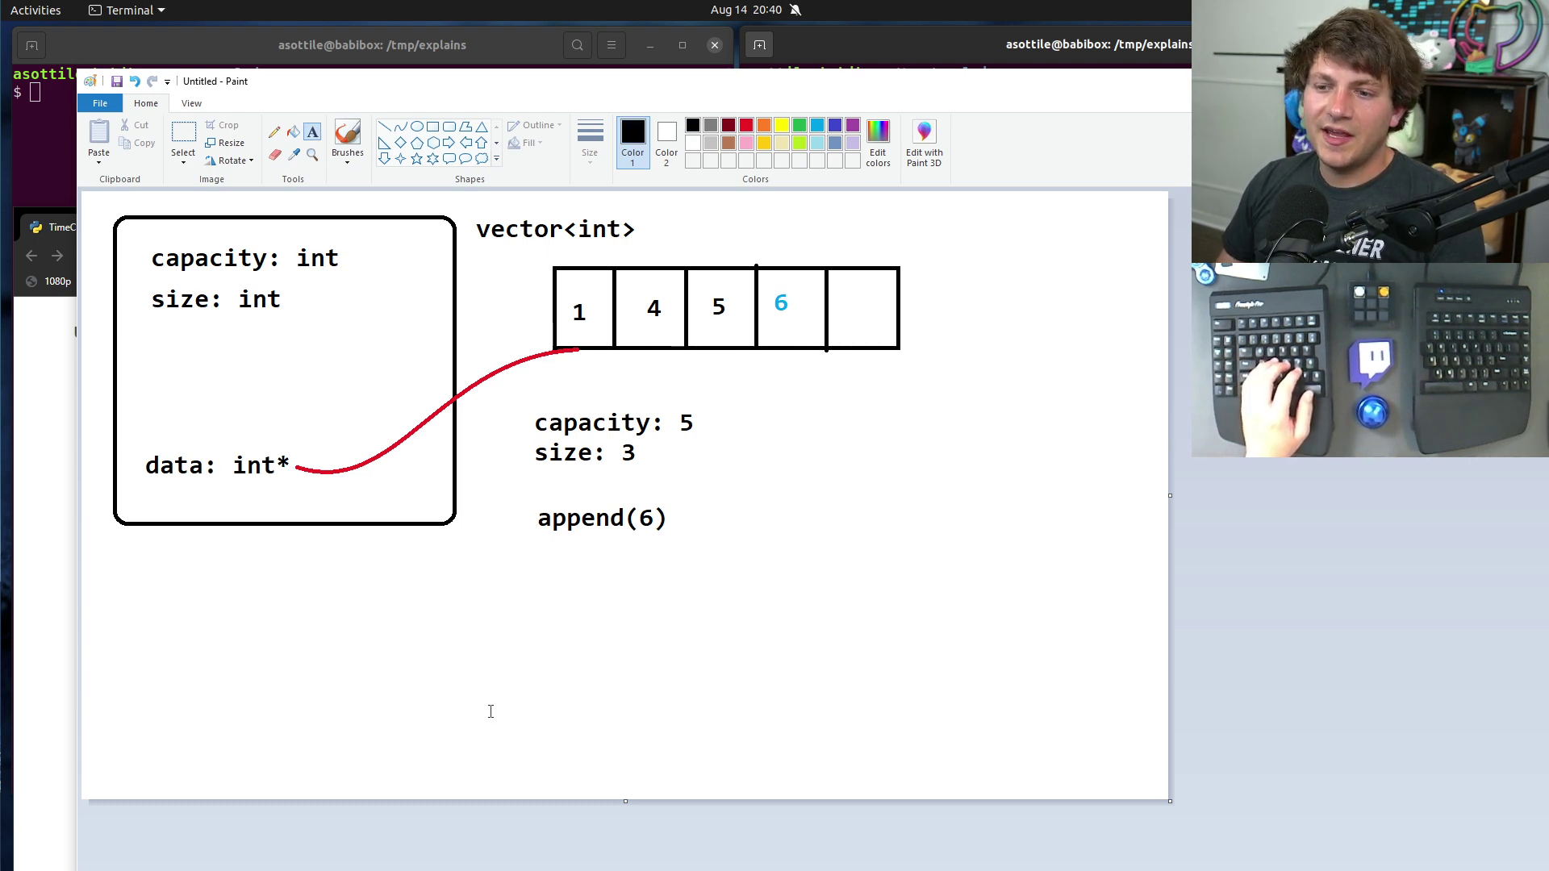
click(546, 570)
text(a)
key(BackSpace)
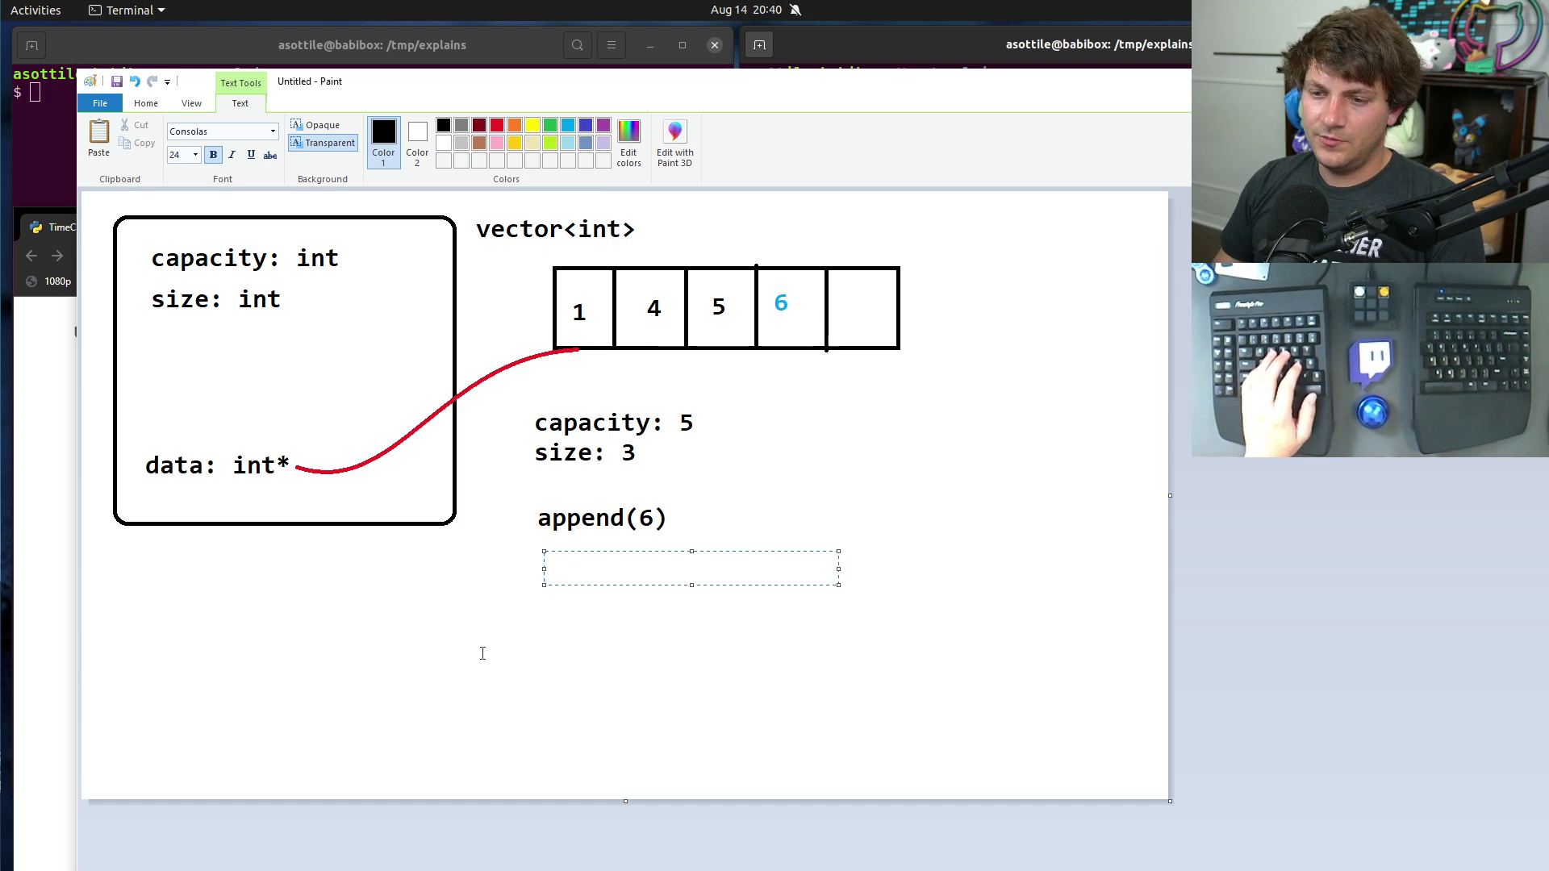
click(618, 586)
click(540, 571)
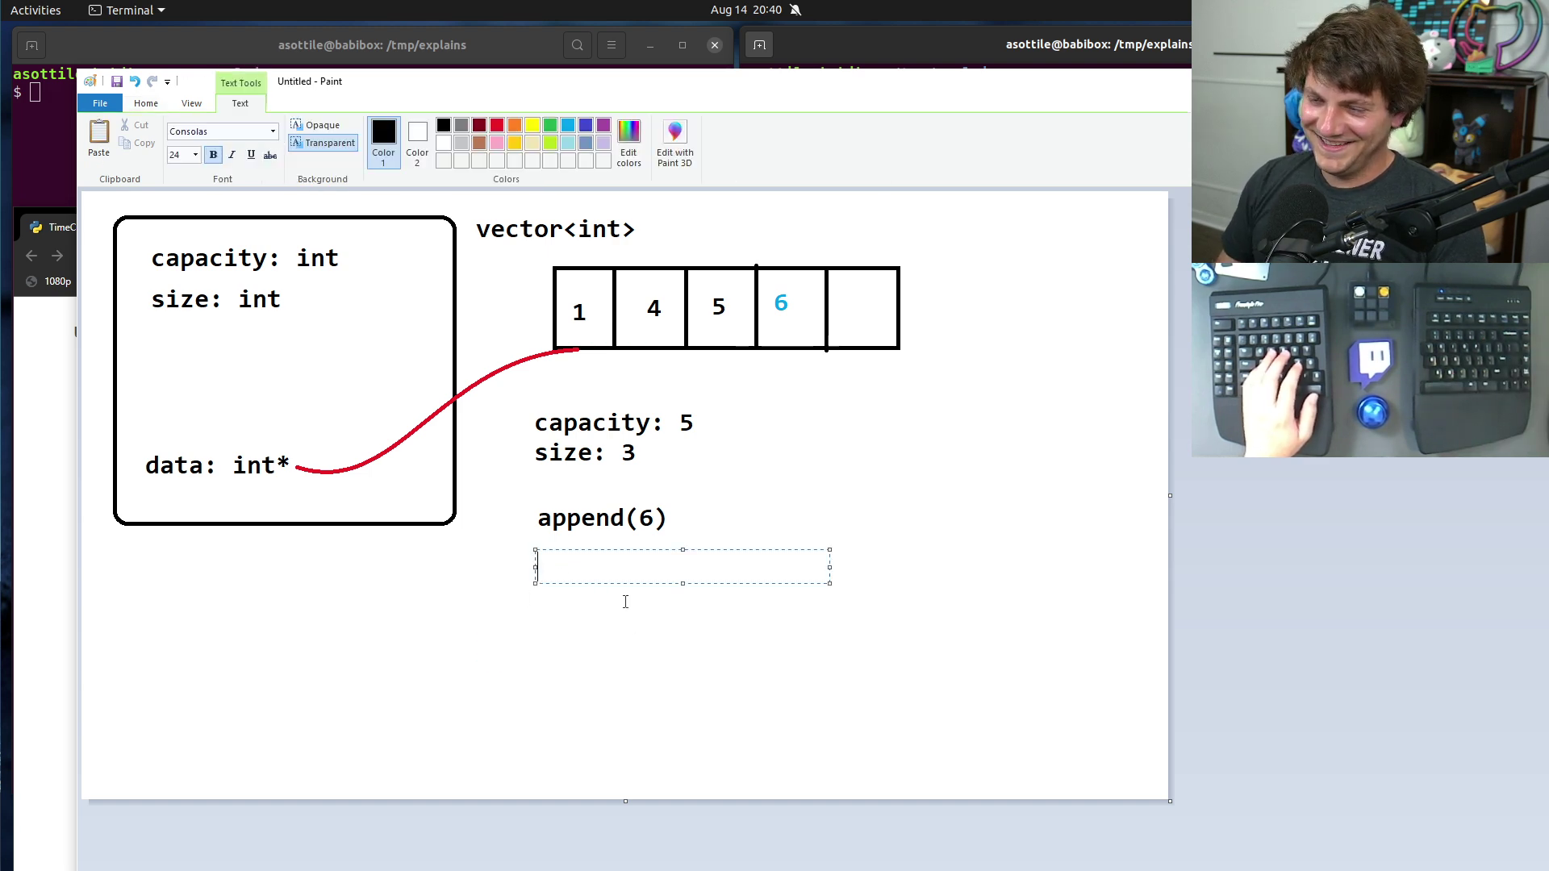
text(apped(7))
key(BackSpace)
key(BackSpace)
key(BackSpace)
key(BackSpace)
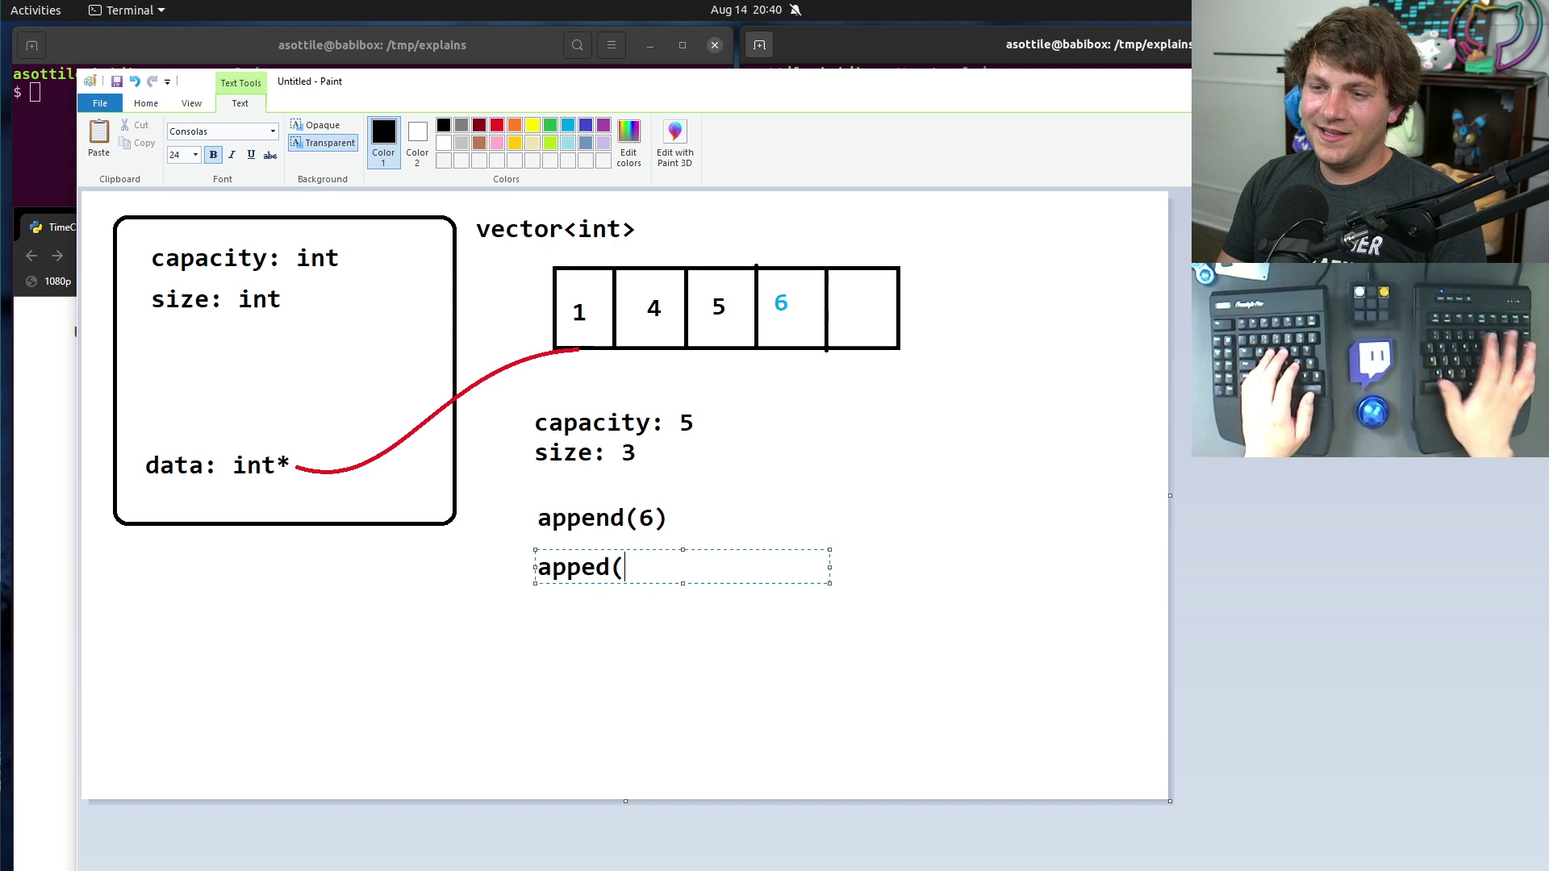
text(nd(7))
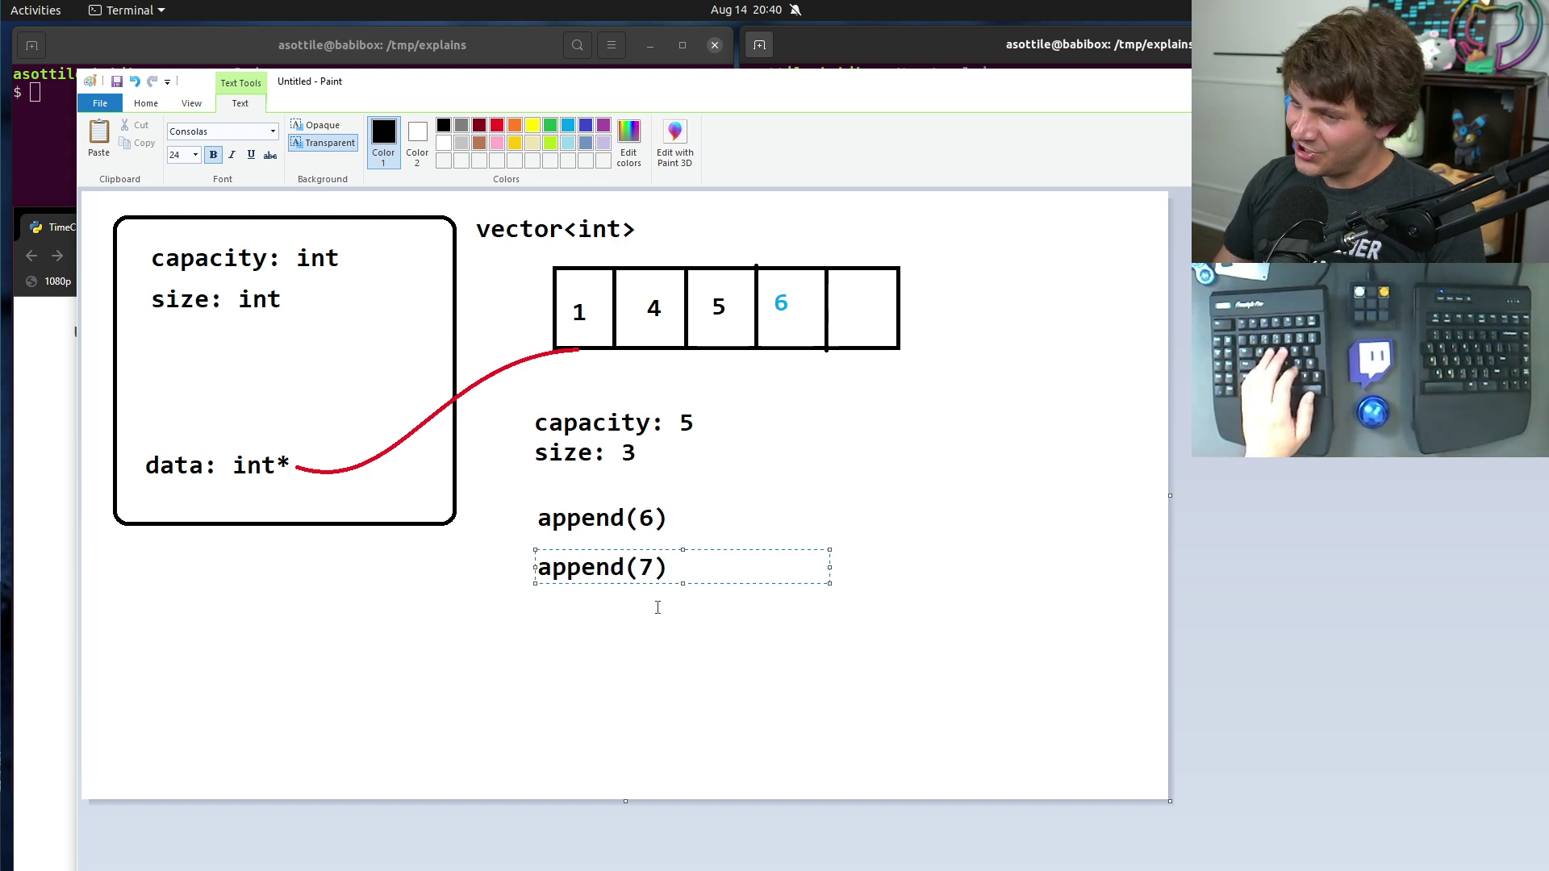
click(657, 605)
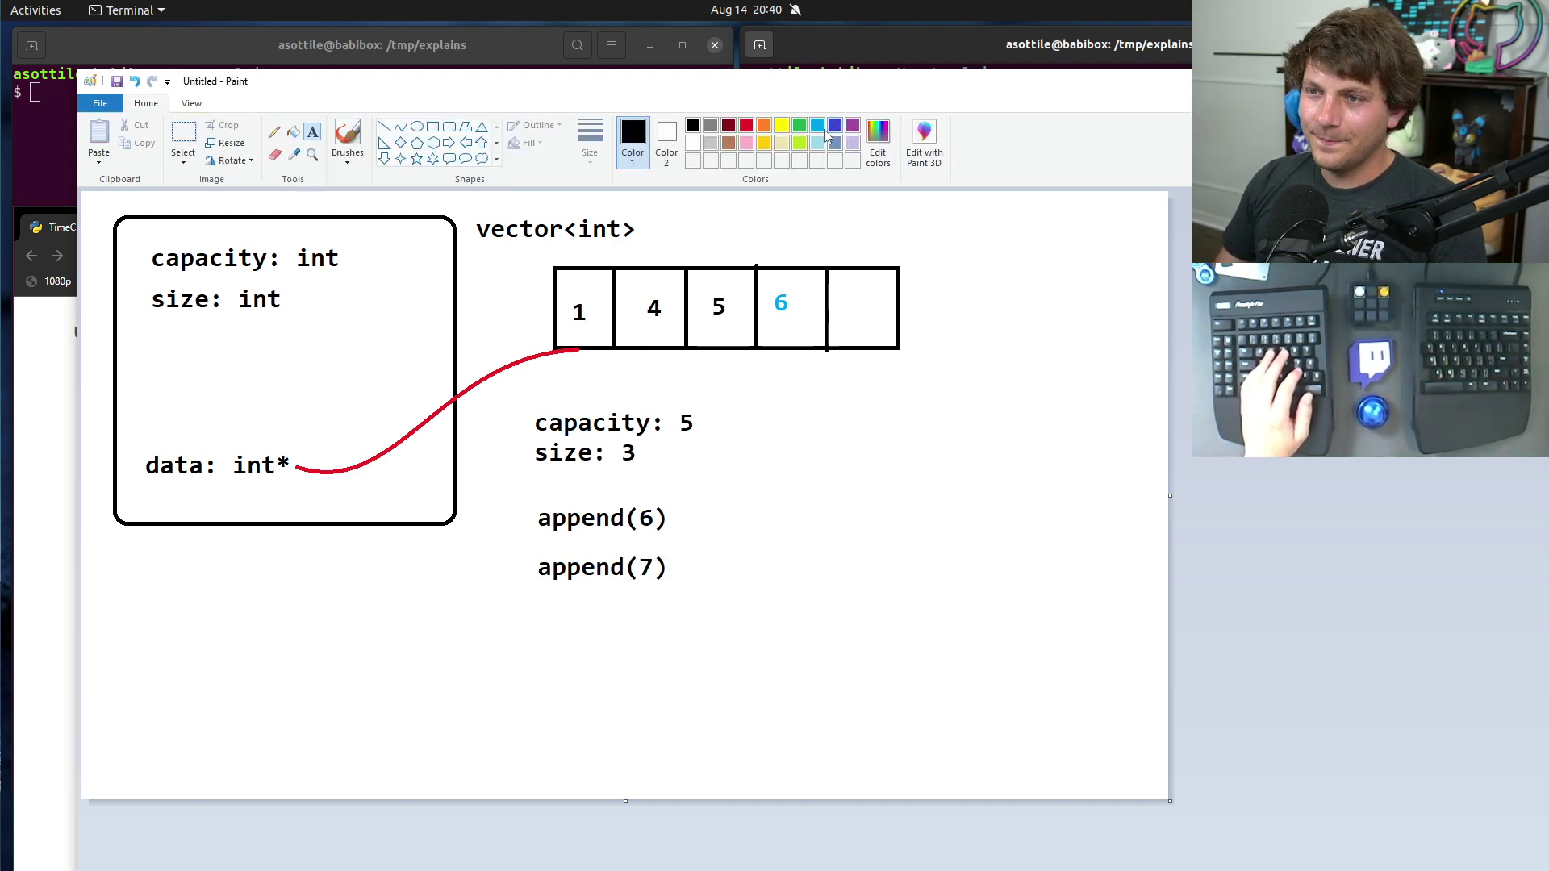
- Put a blue 7 in the last array cell
click(819, 126)
click(840, 302)
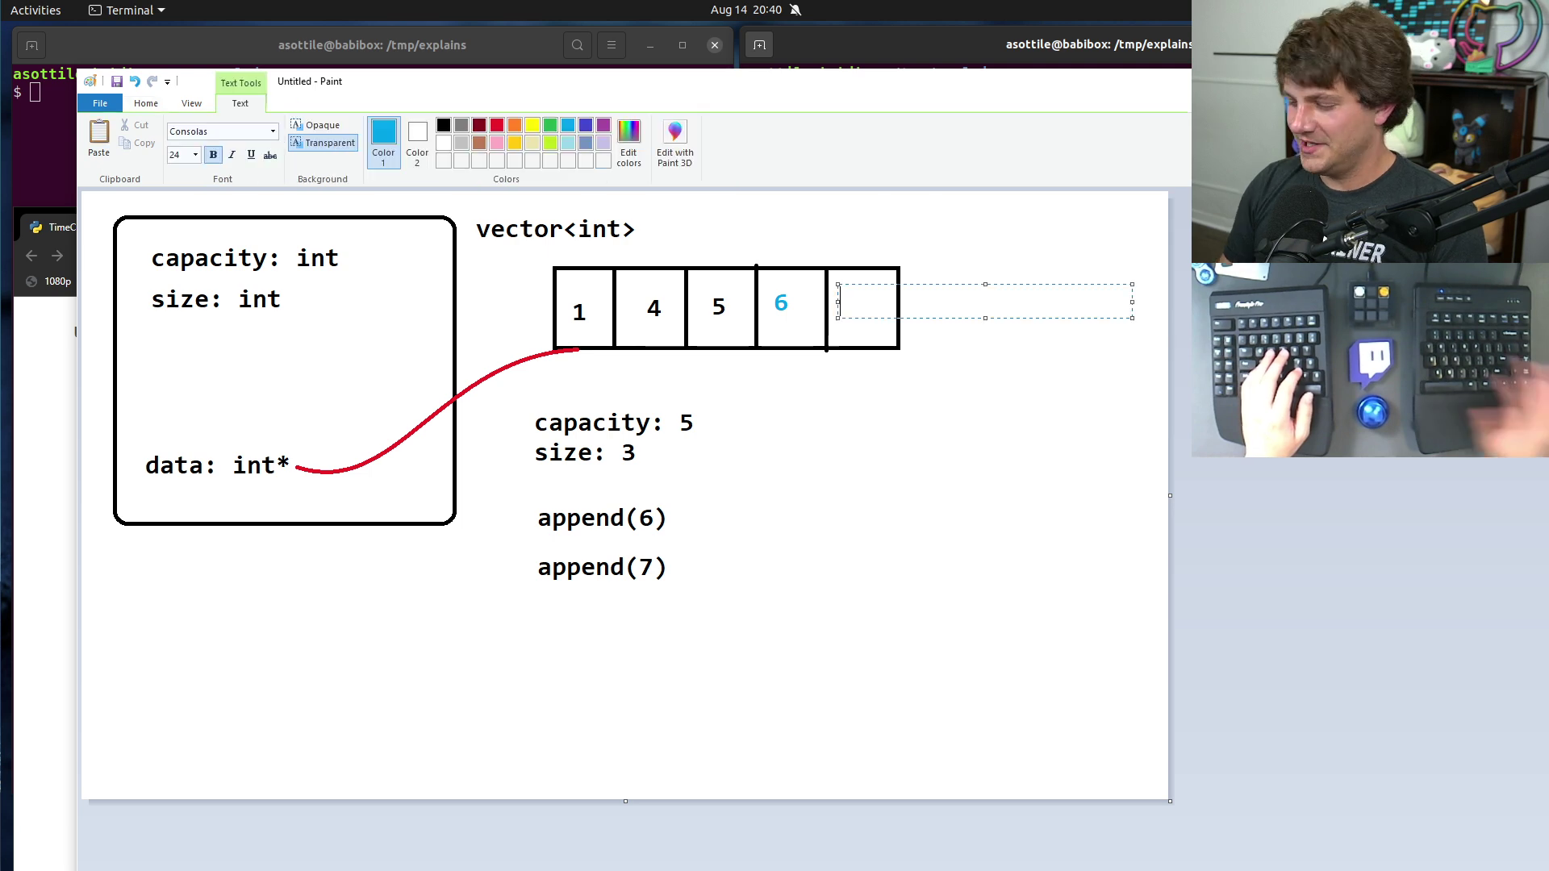
text(7)
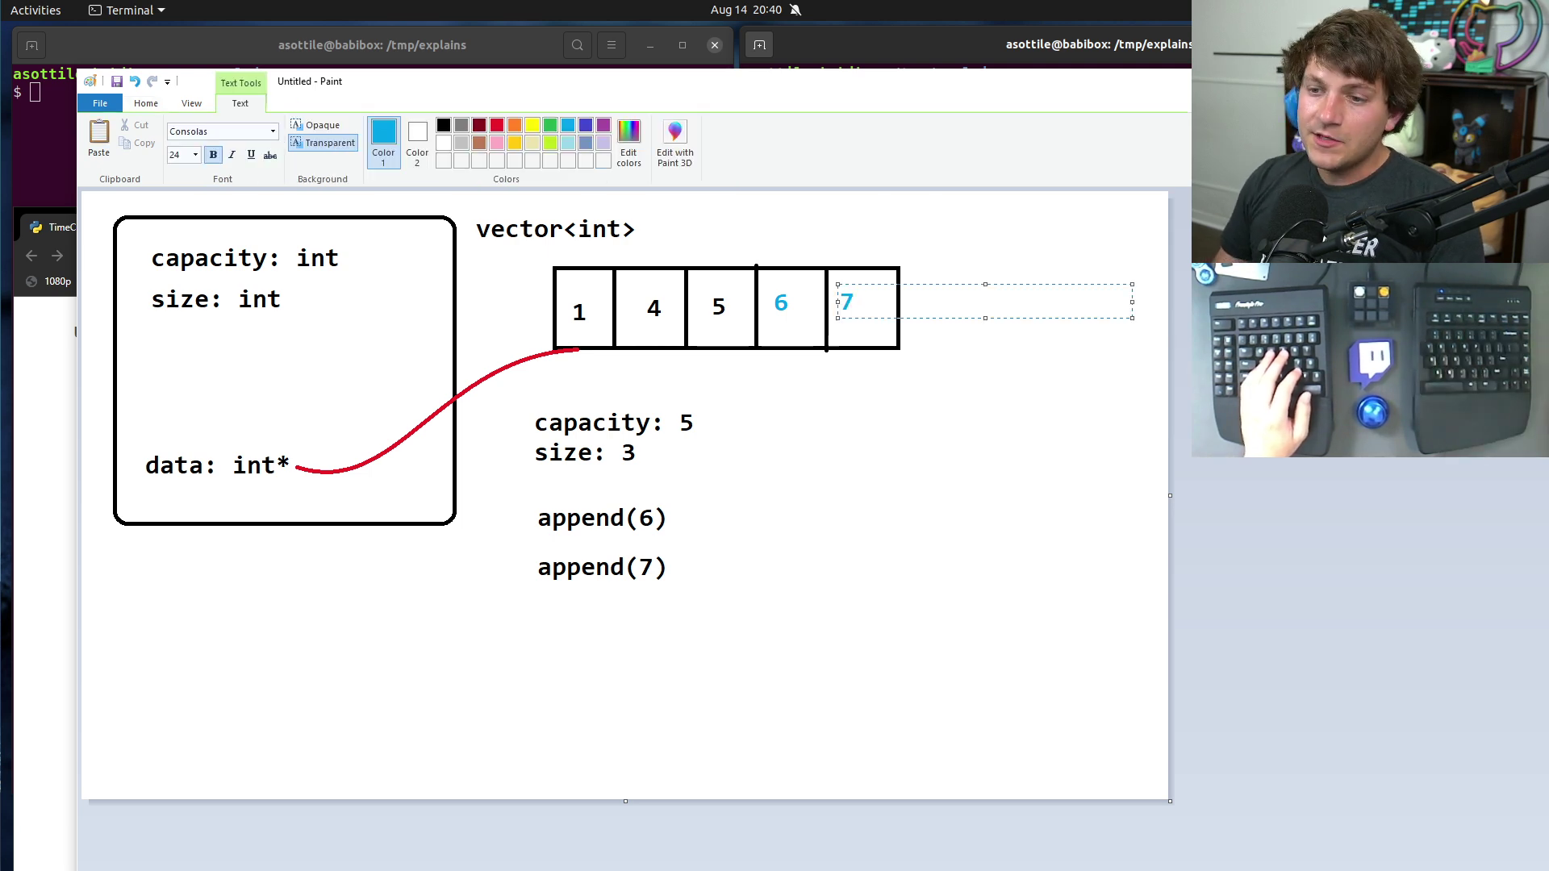
click(869, 429)
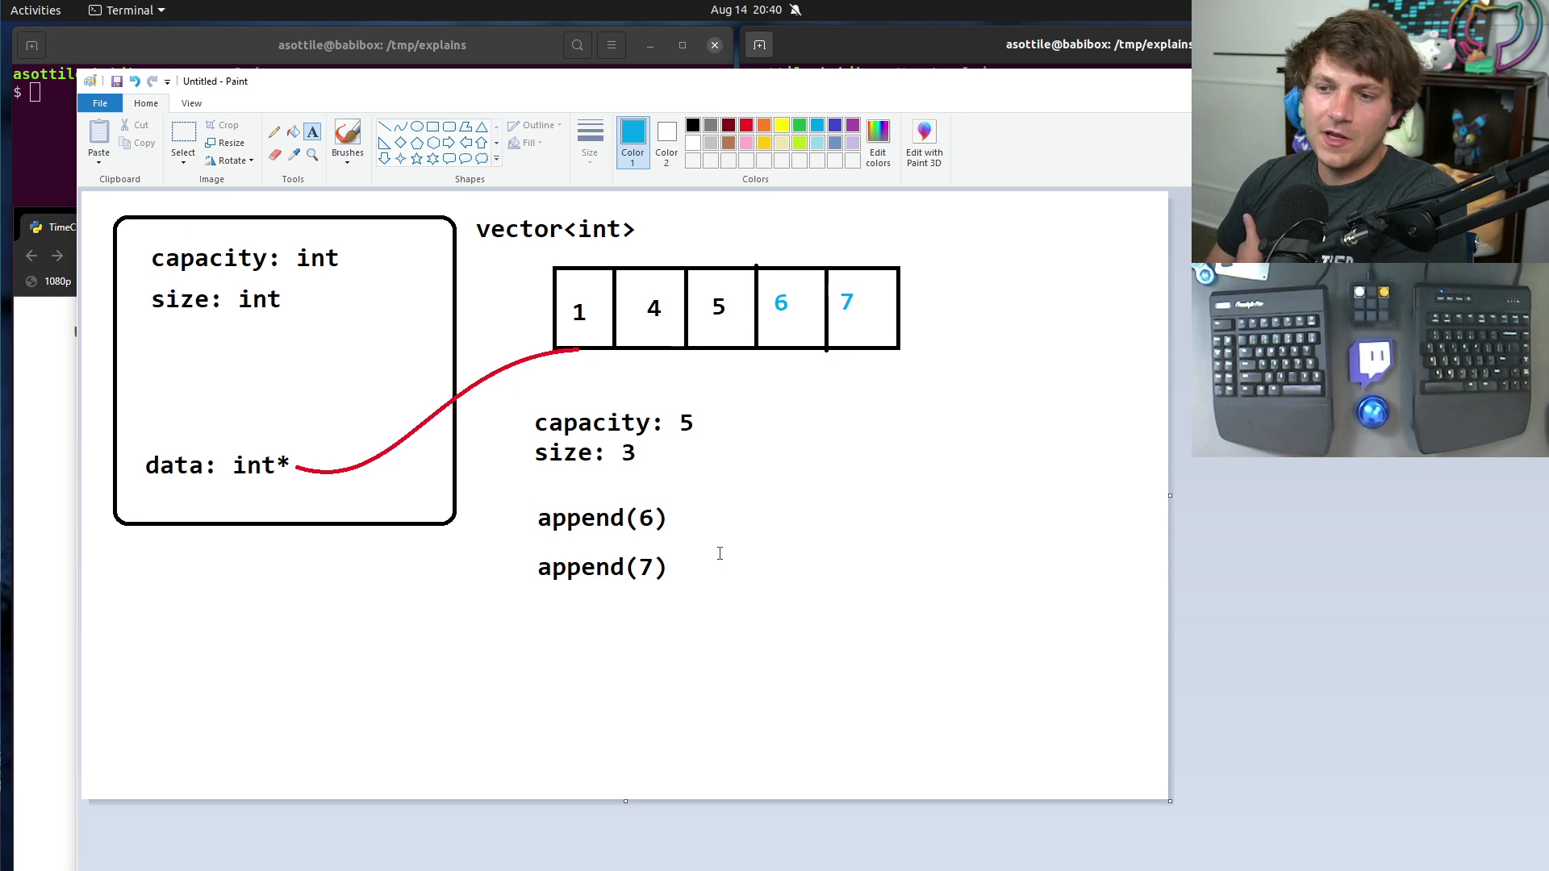
- Add blue O(1) cost labels beside append(6) and append(7)
click(692, 518)
text(O(1))
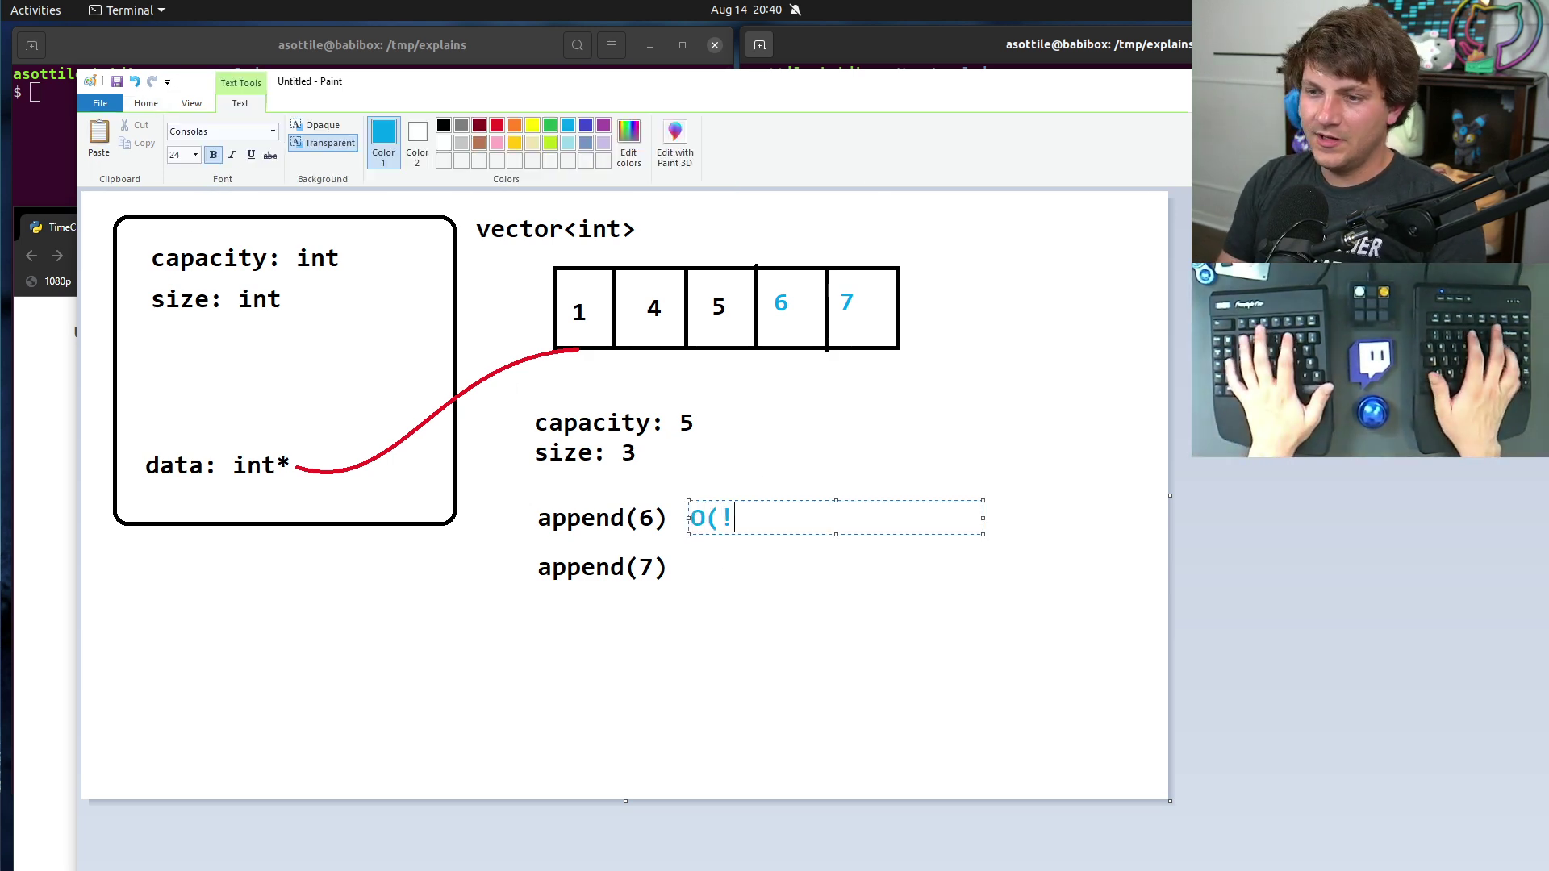
click(736, 570)
click(685, 571)
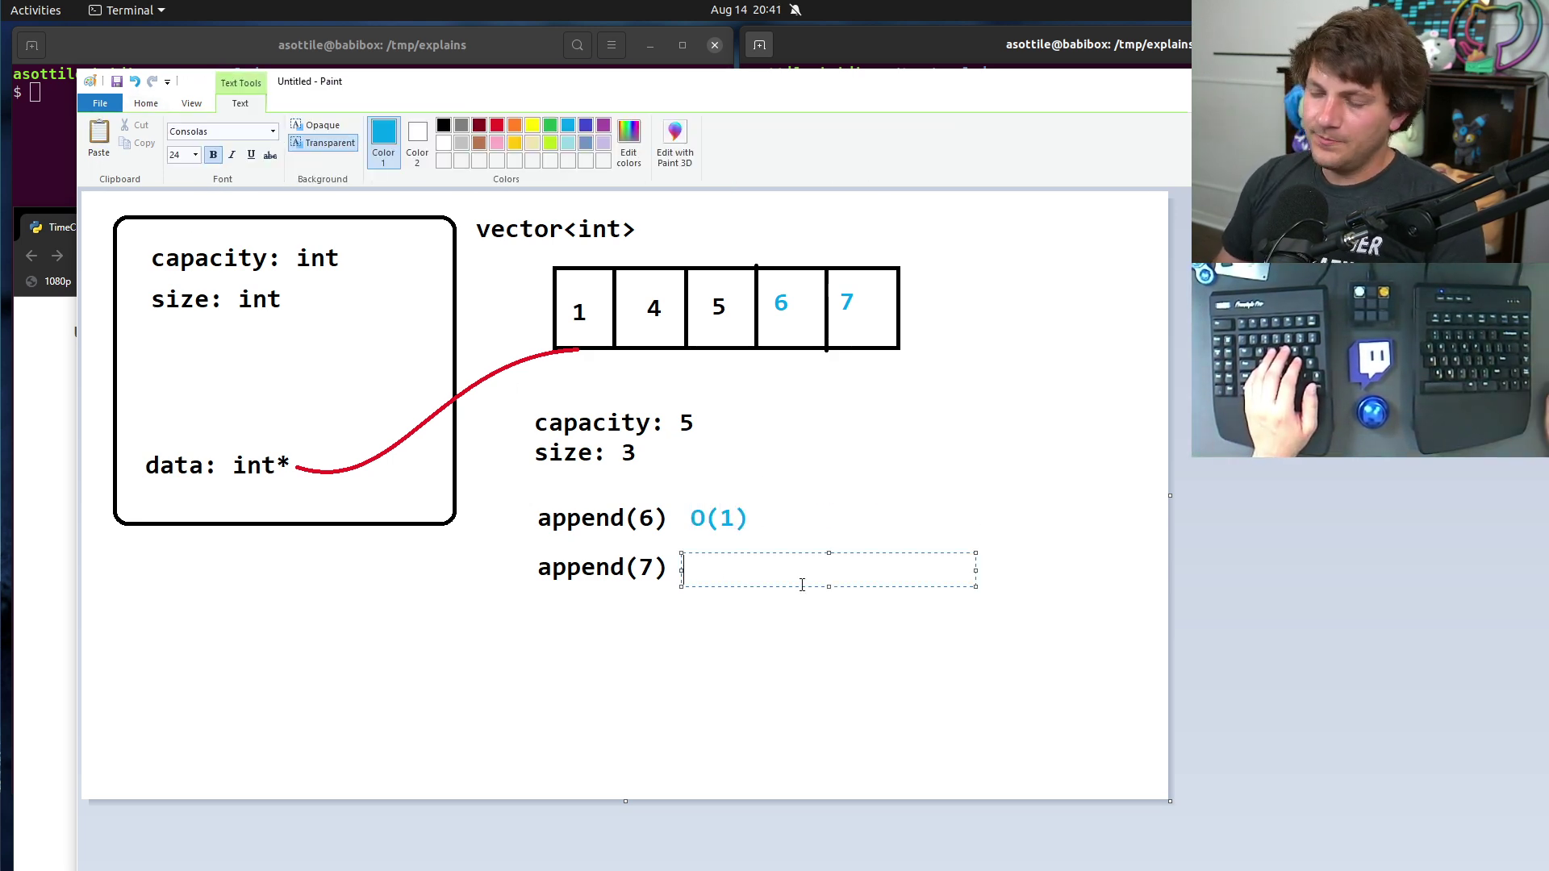
text(O(1))
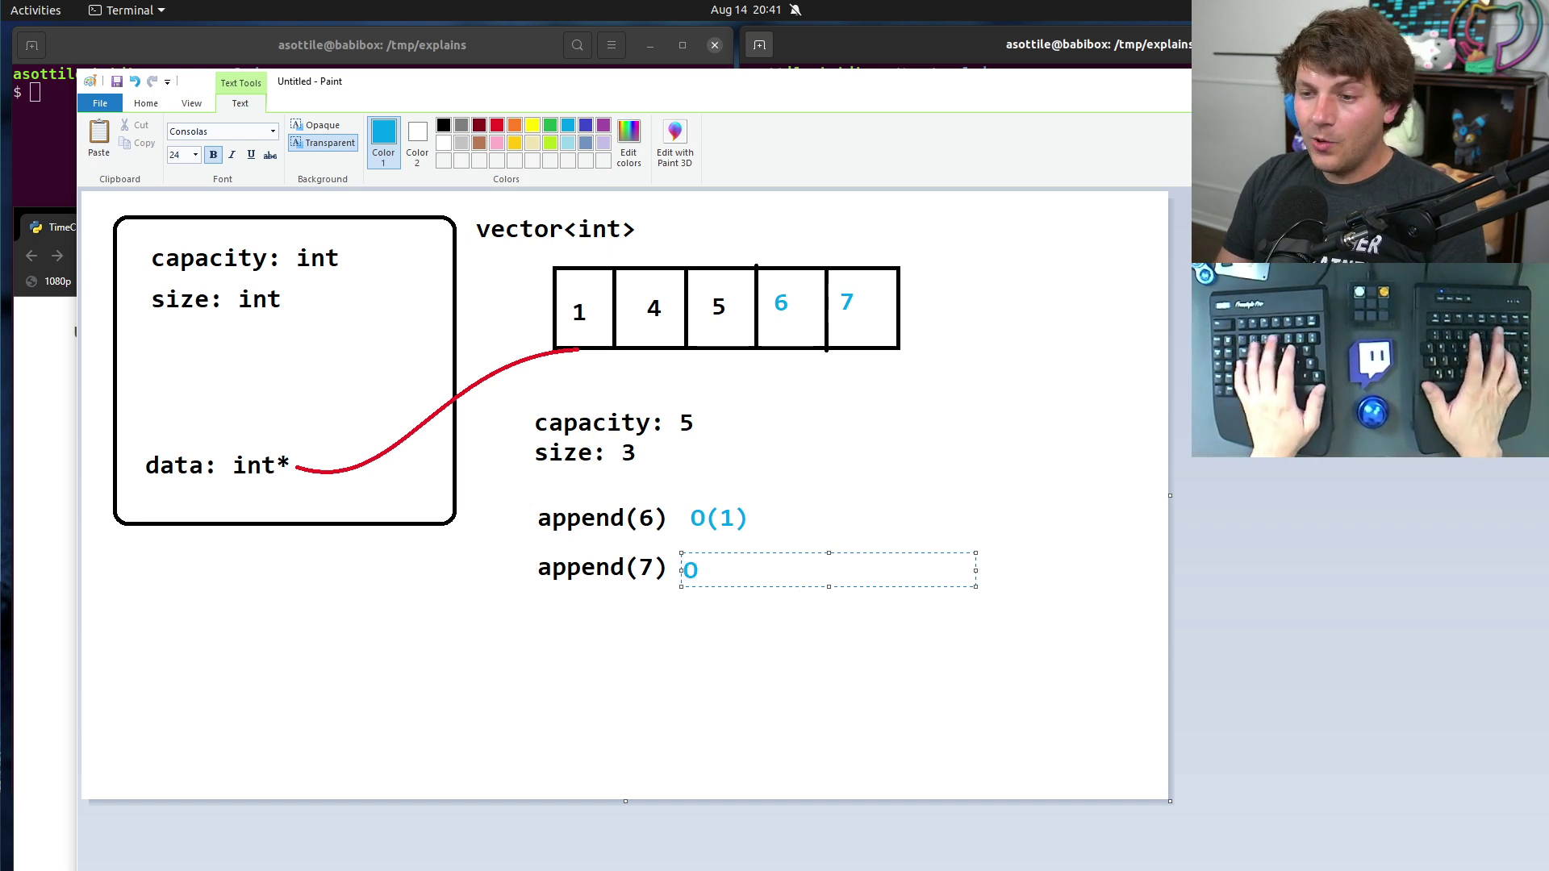
click(761, 636)
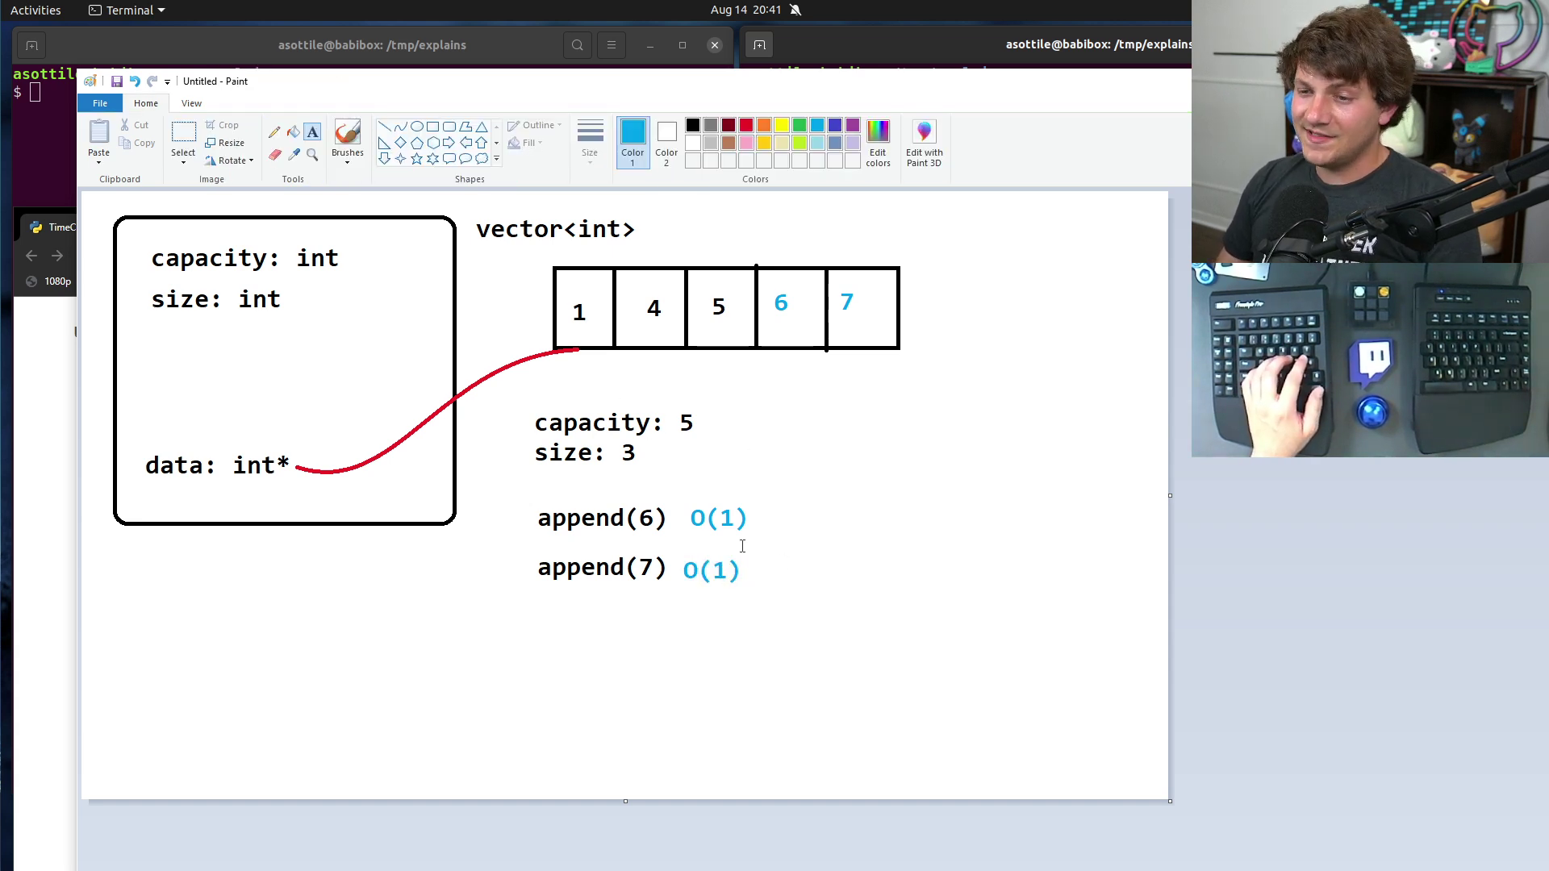
- Add size: 4 and size: 5 after the two O(1) labels
click(765, 501)
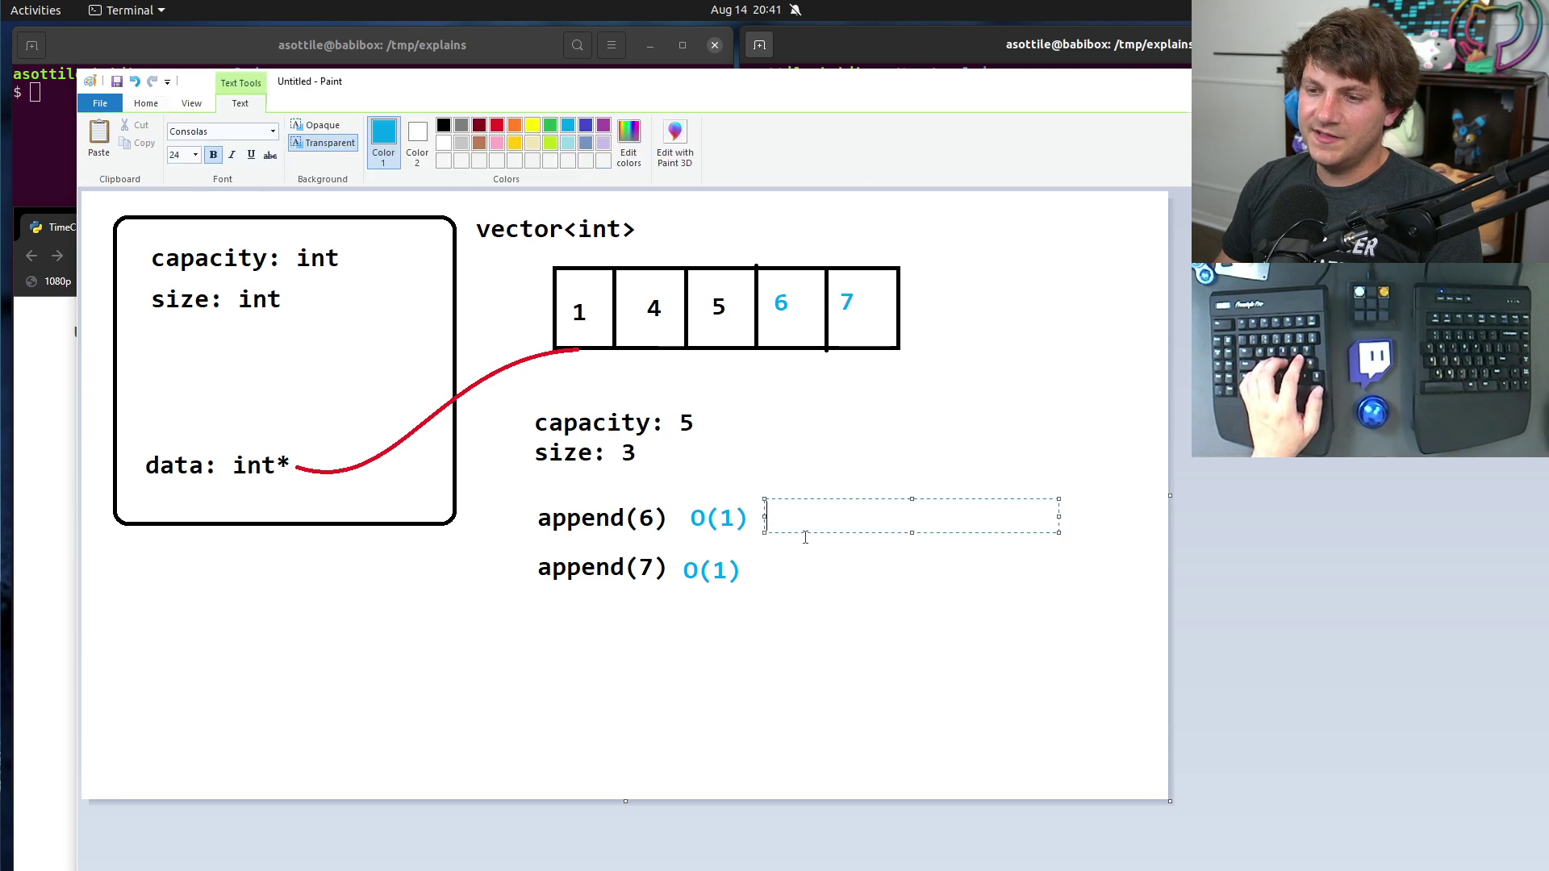
text(size: 4)
click(820, 574)
click(752, 555)
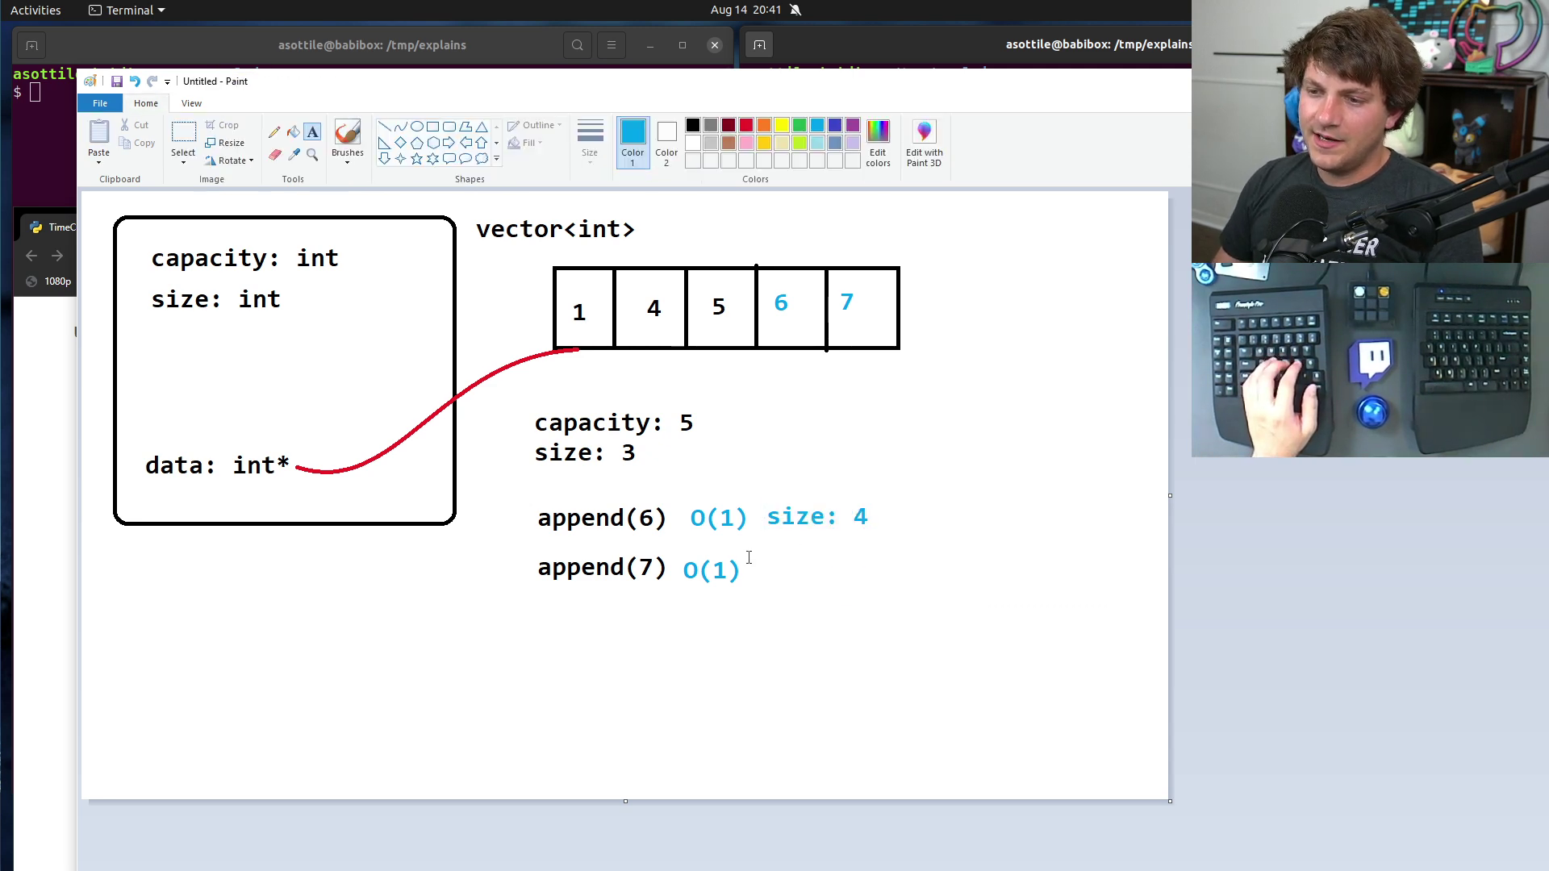
click(761, 548)
text(size: 5)
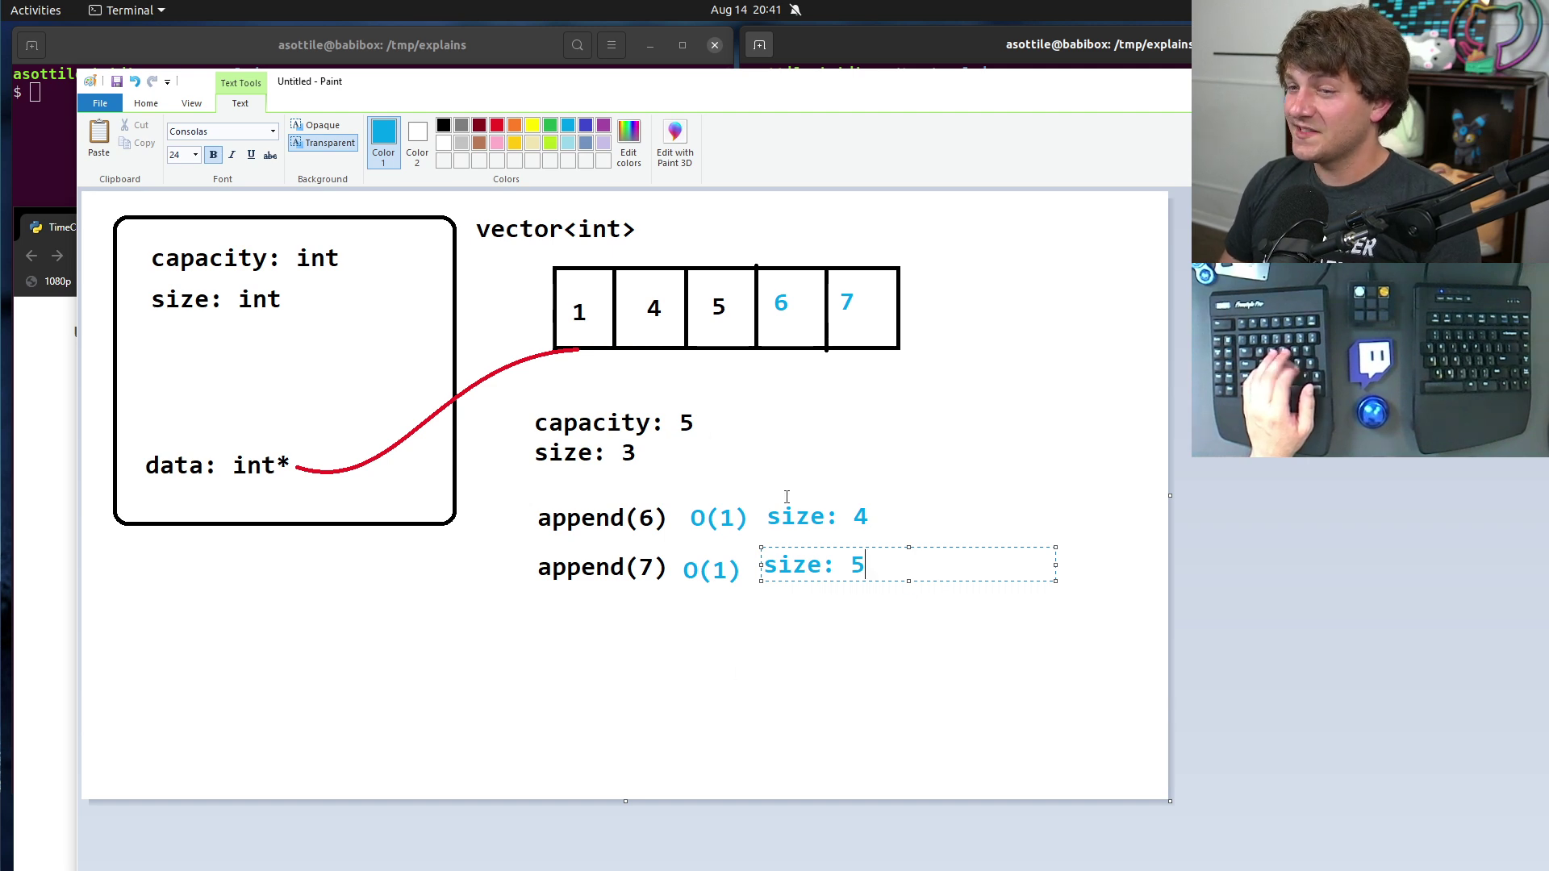
click(635, 423)
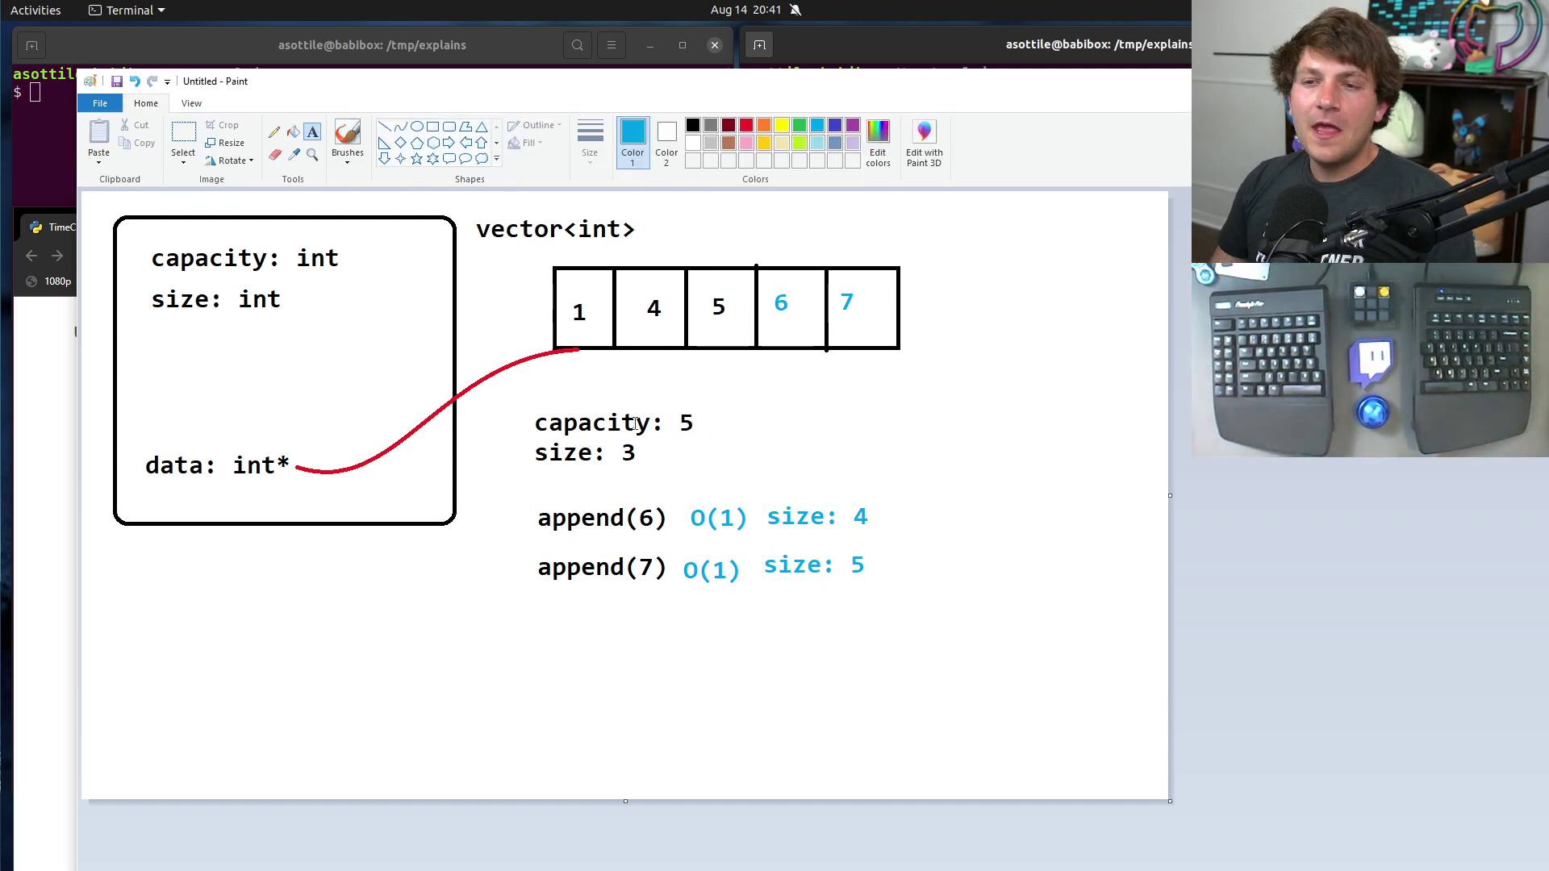
click(692, 125)
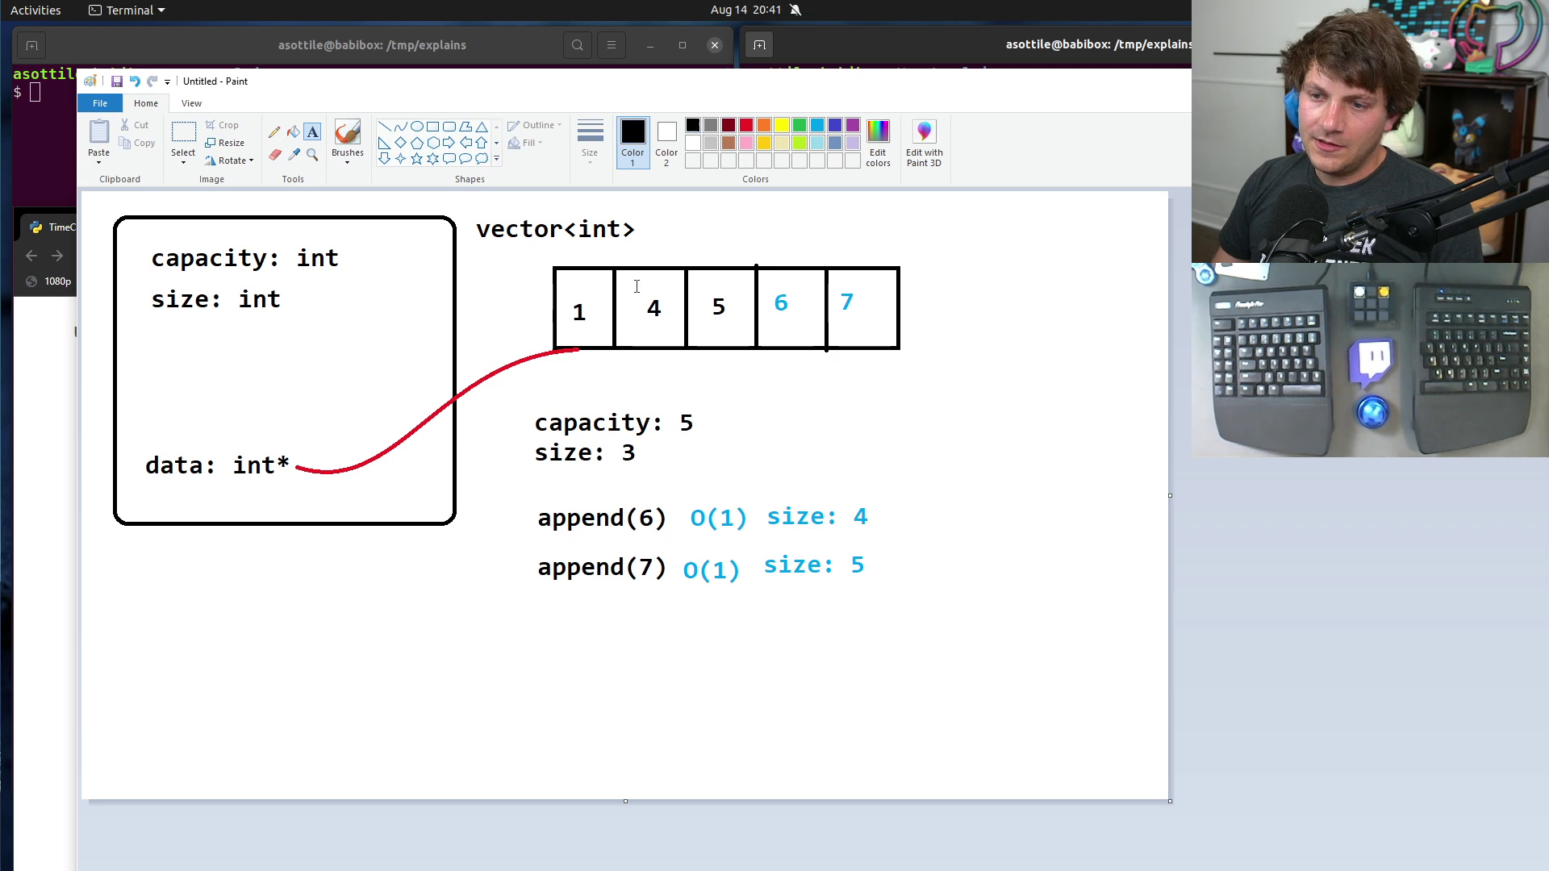
- Write a black append(8) line directly beneath append(7)
click(531, 627)
text(a)
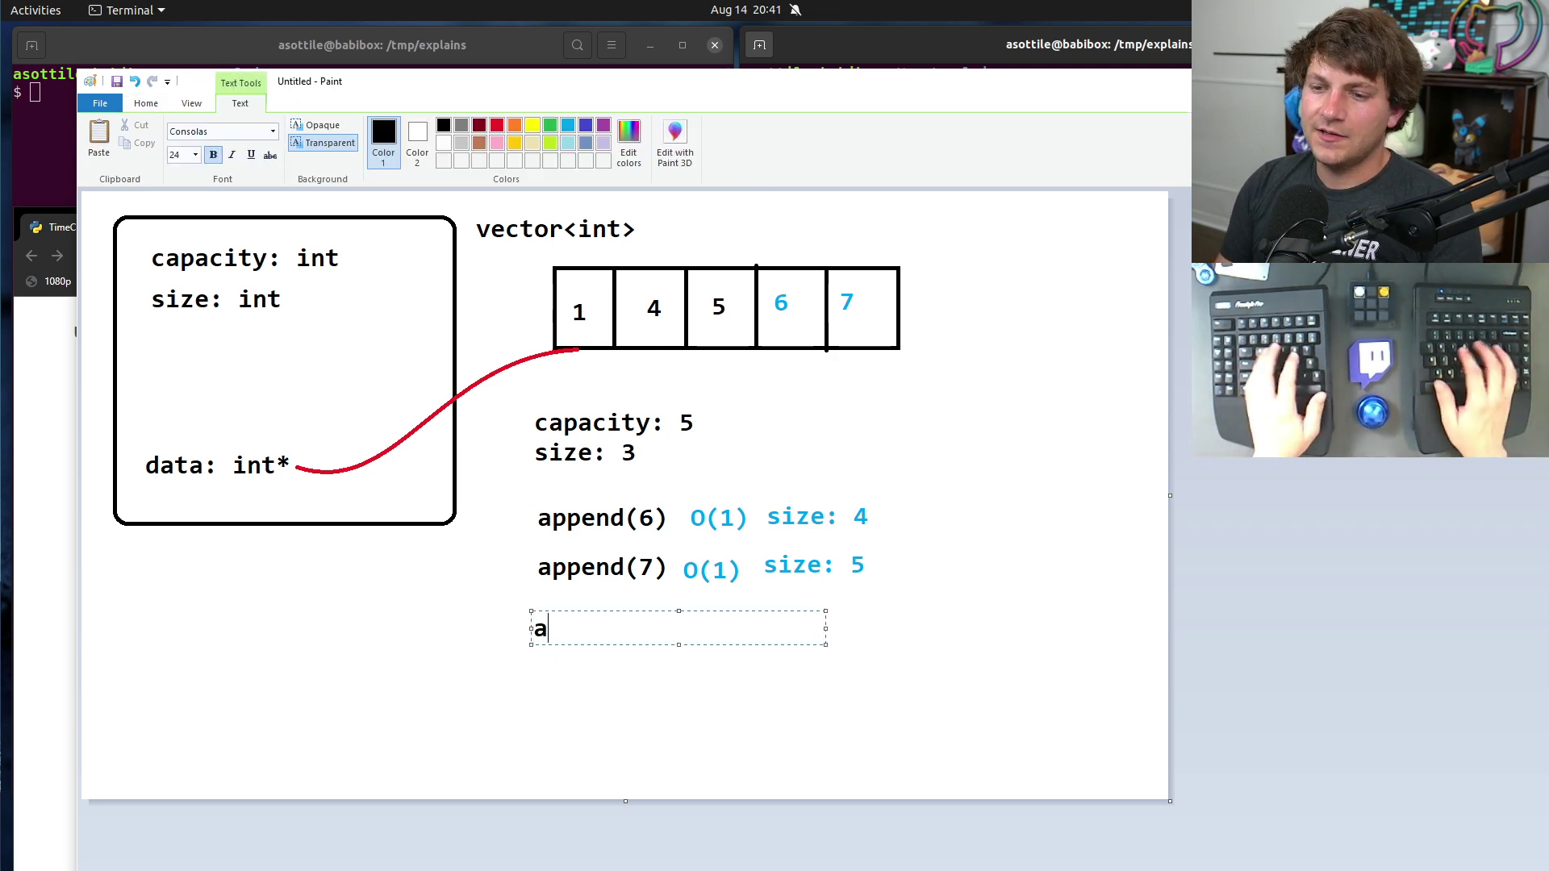
text(ppend(8))
click(749, 720)
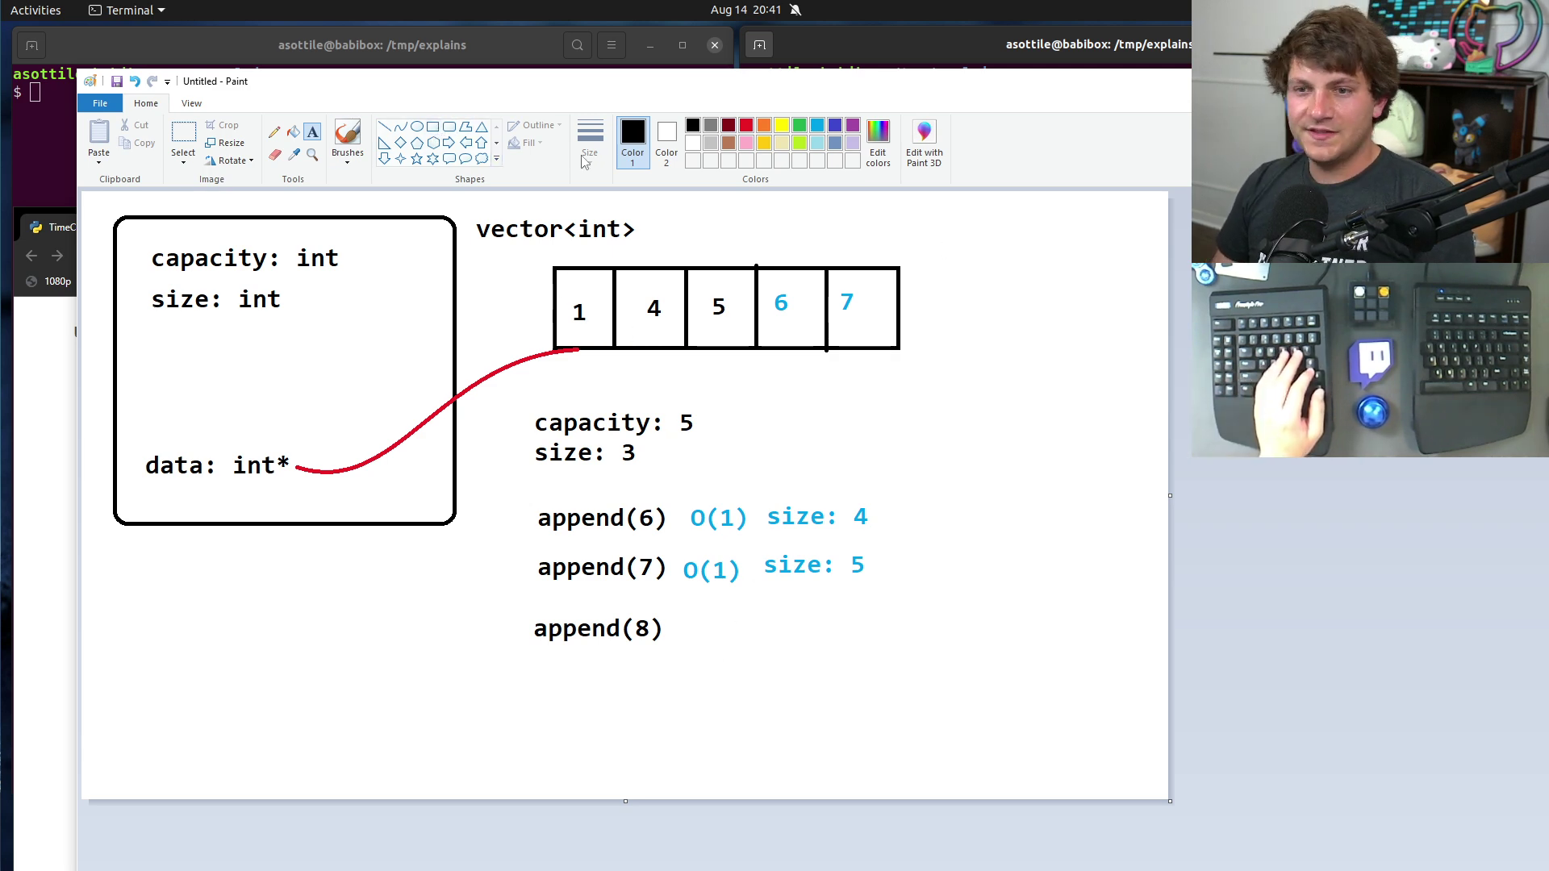
click(433, 127)
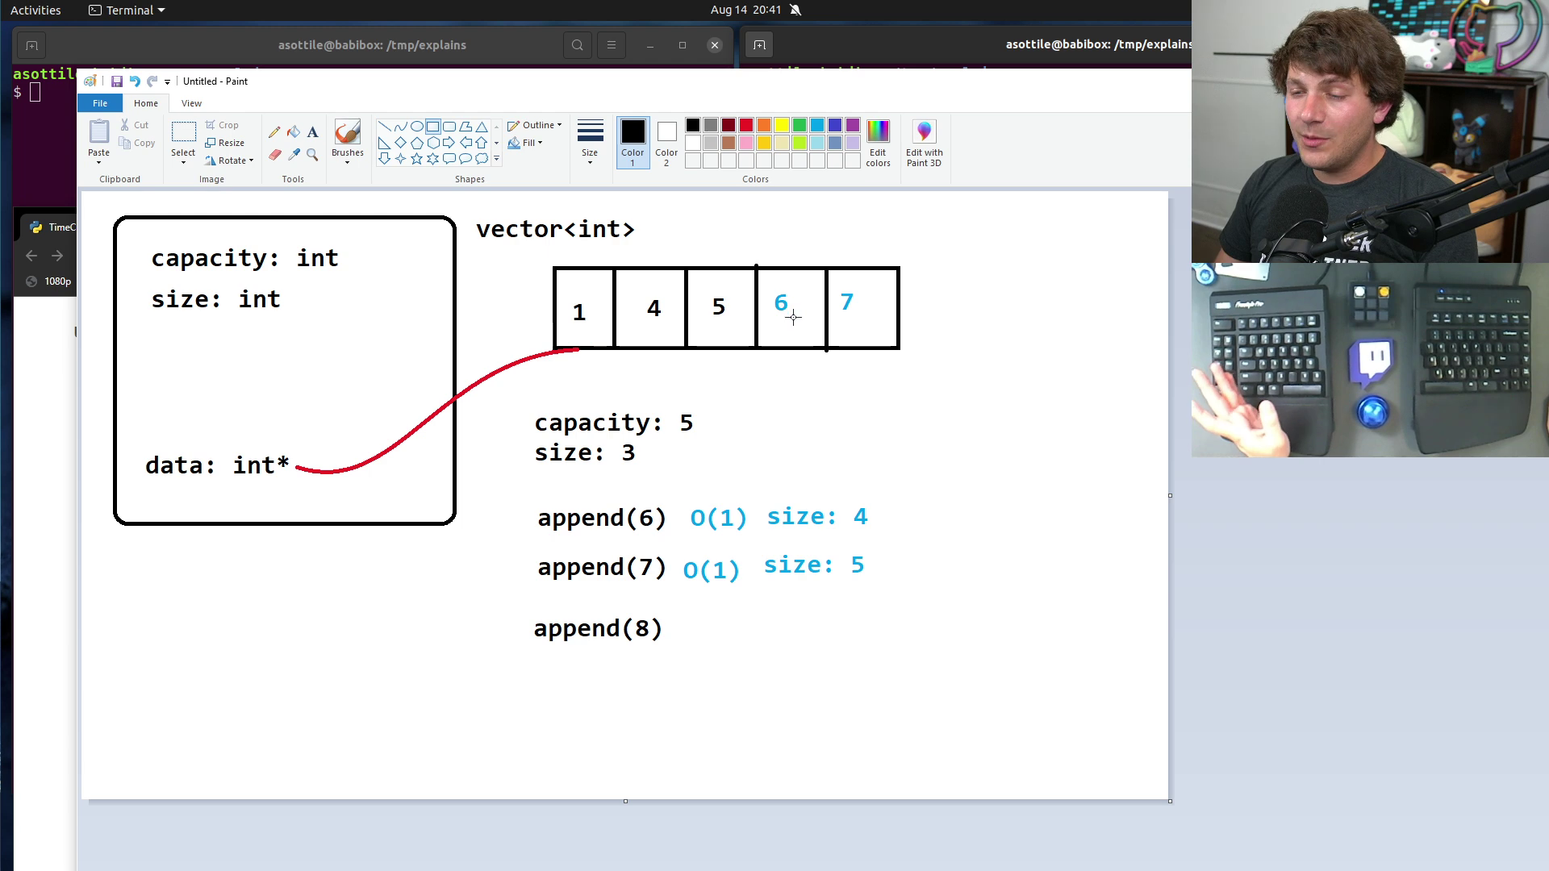
- Draw a wide rectangle below the five-cell array
drag(559, 369, 992, 418)
key(ctrl+z)
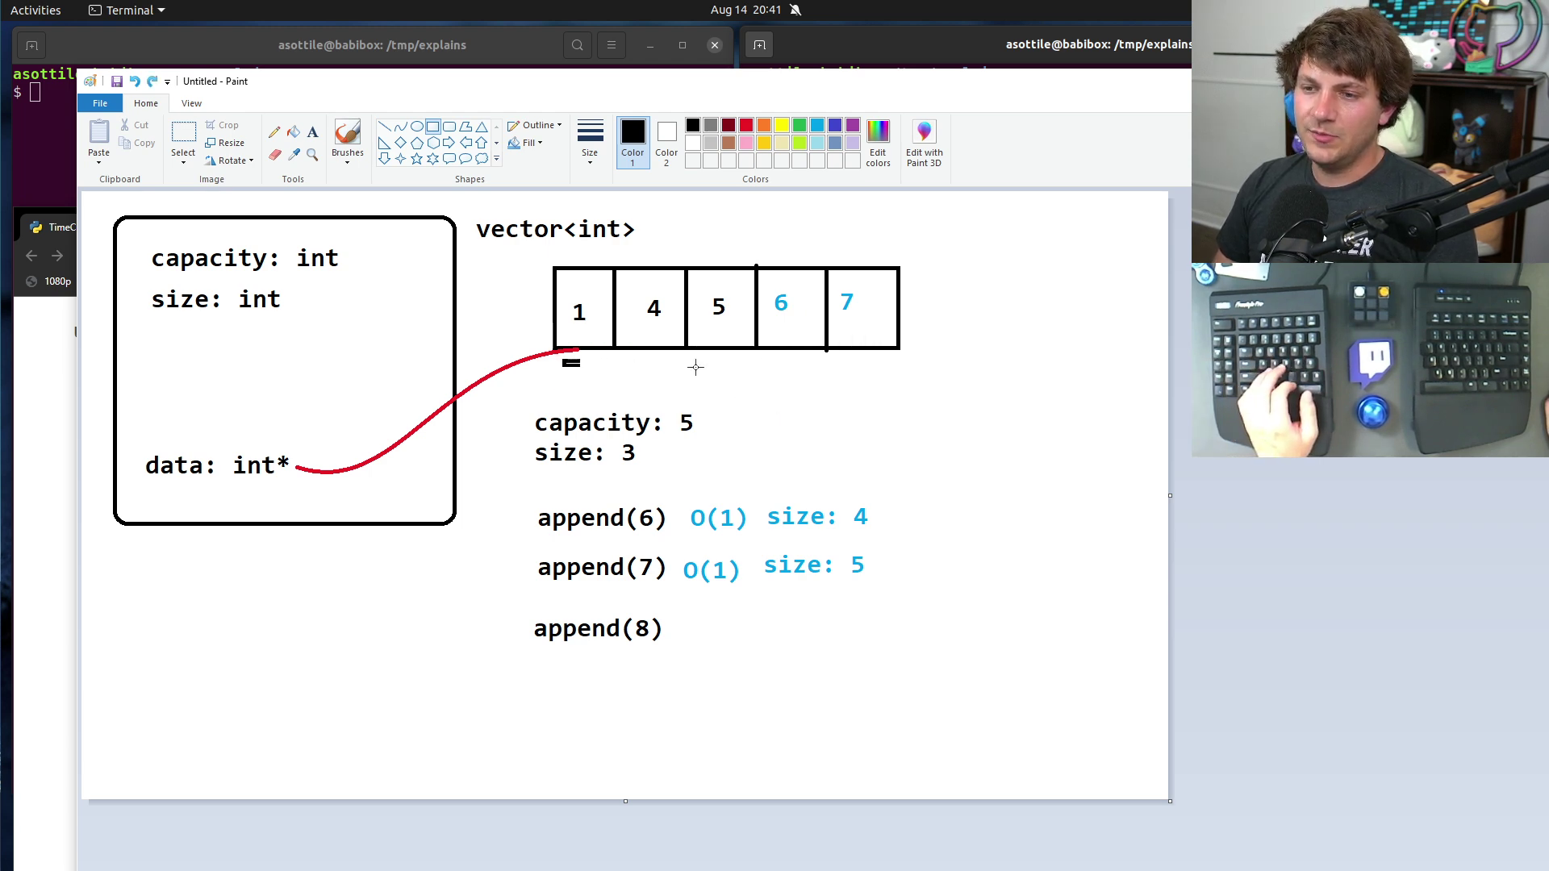
drag(695, 368, 1023, 401)
- Split it with six vertical cell dividers, then undo the dividers and the rectangle
click(384, 127)
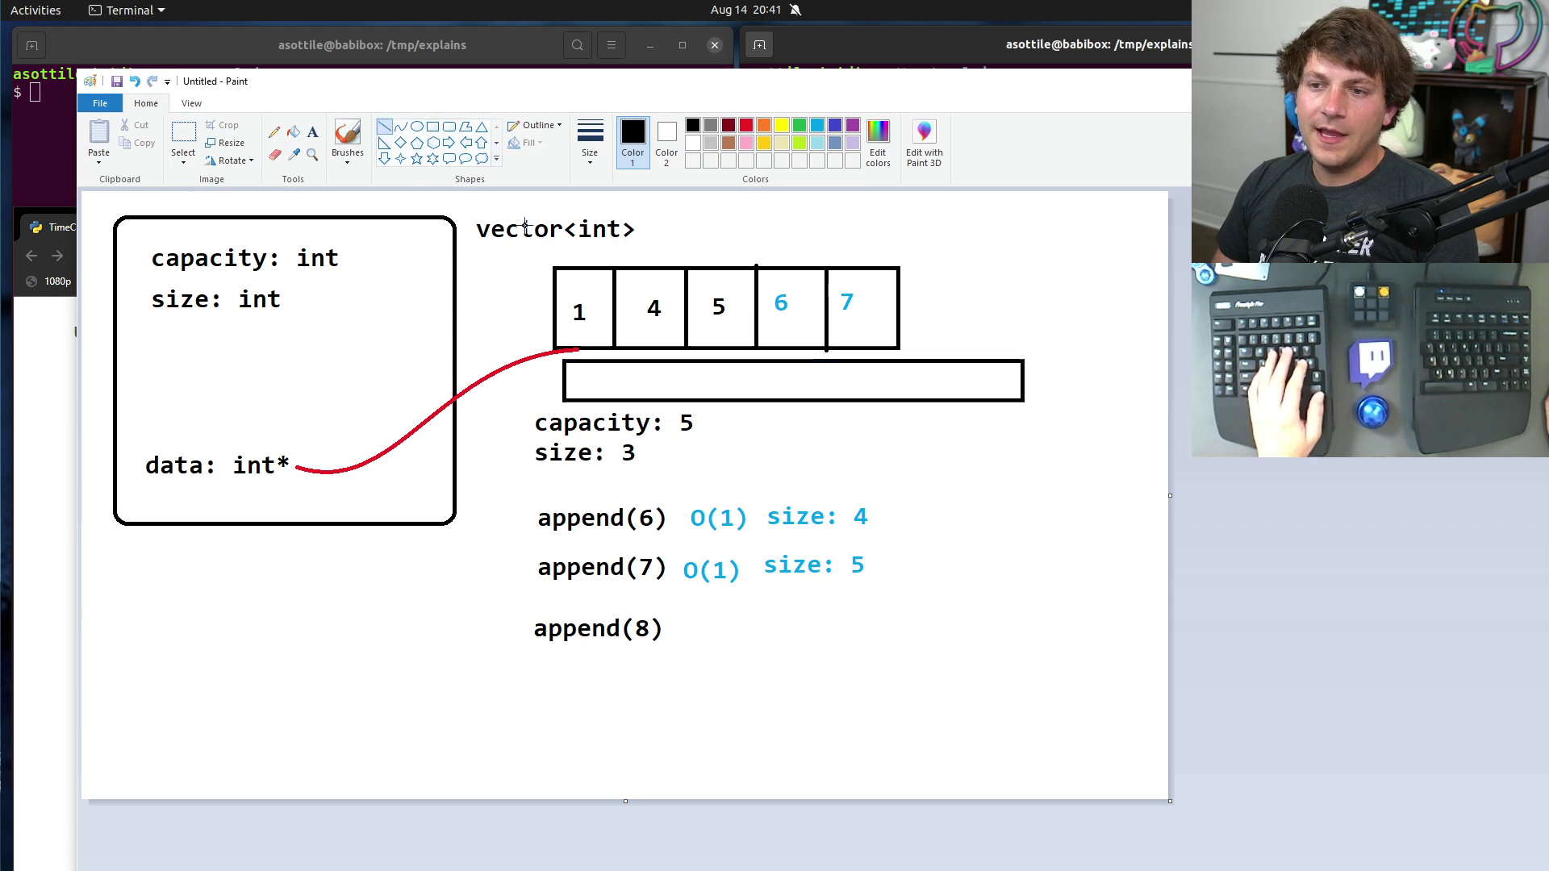
drag(621, 361, 620, 401)
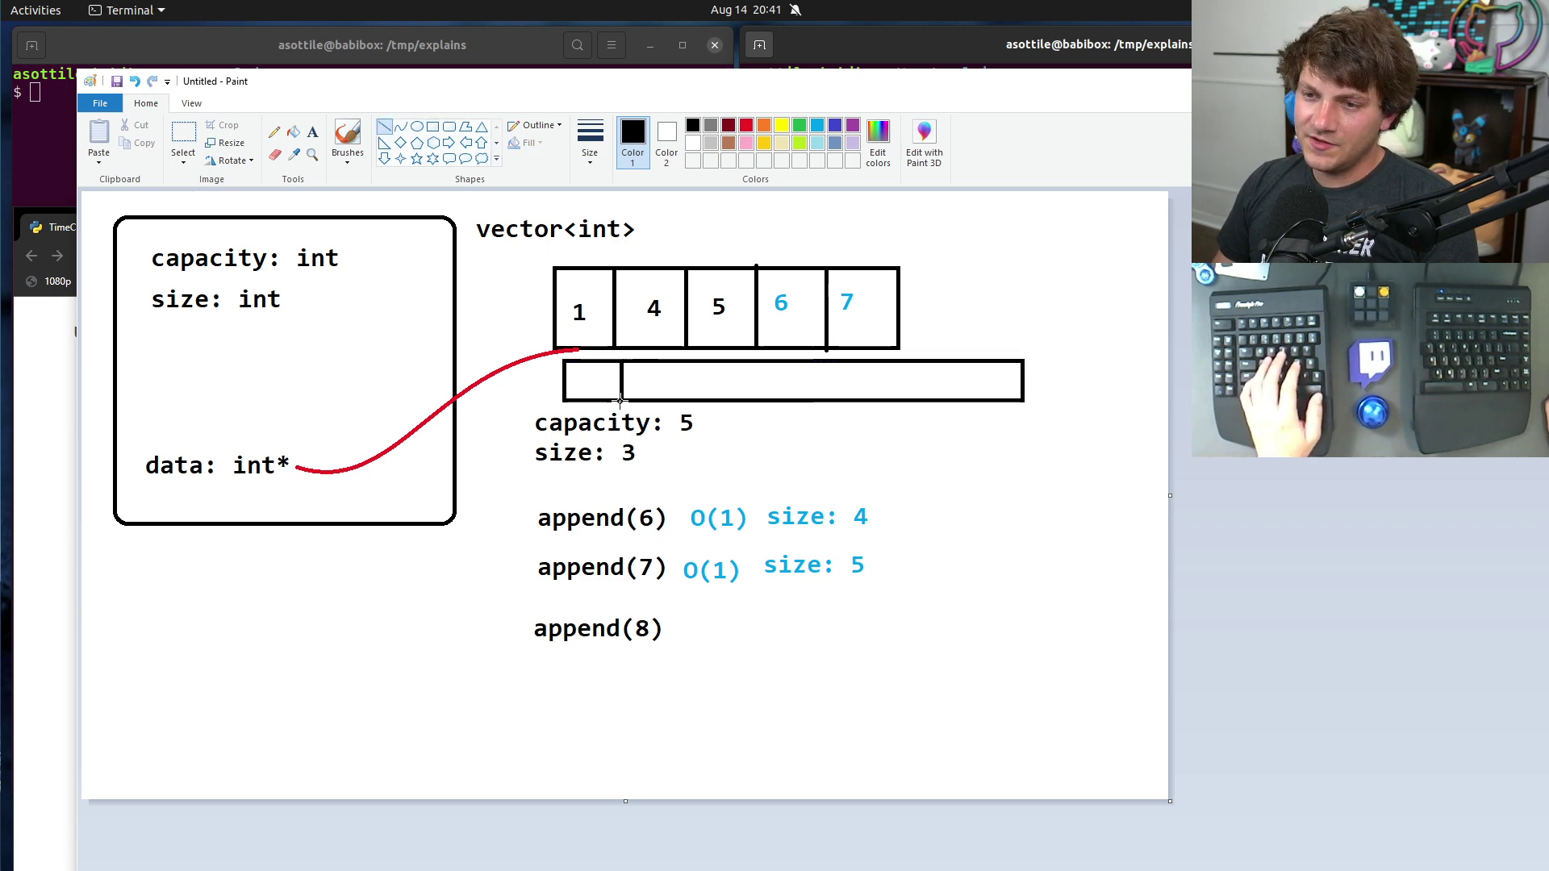
drag(687, 362, 687, 401)
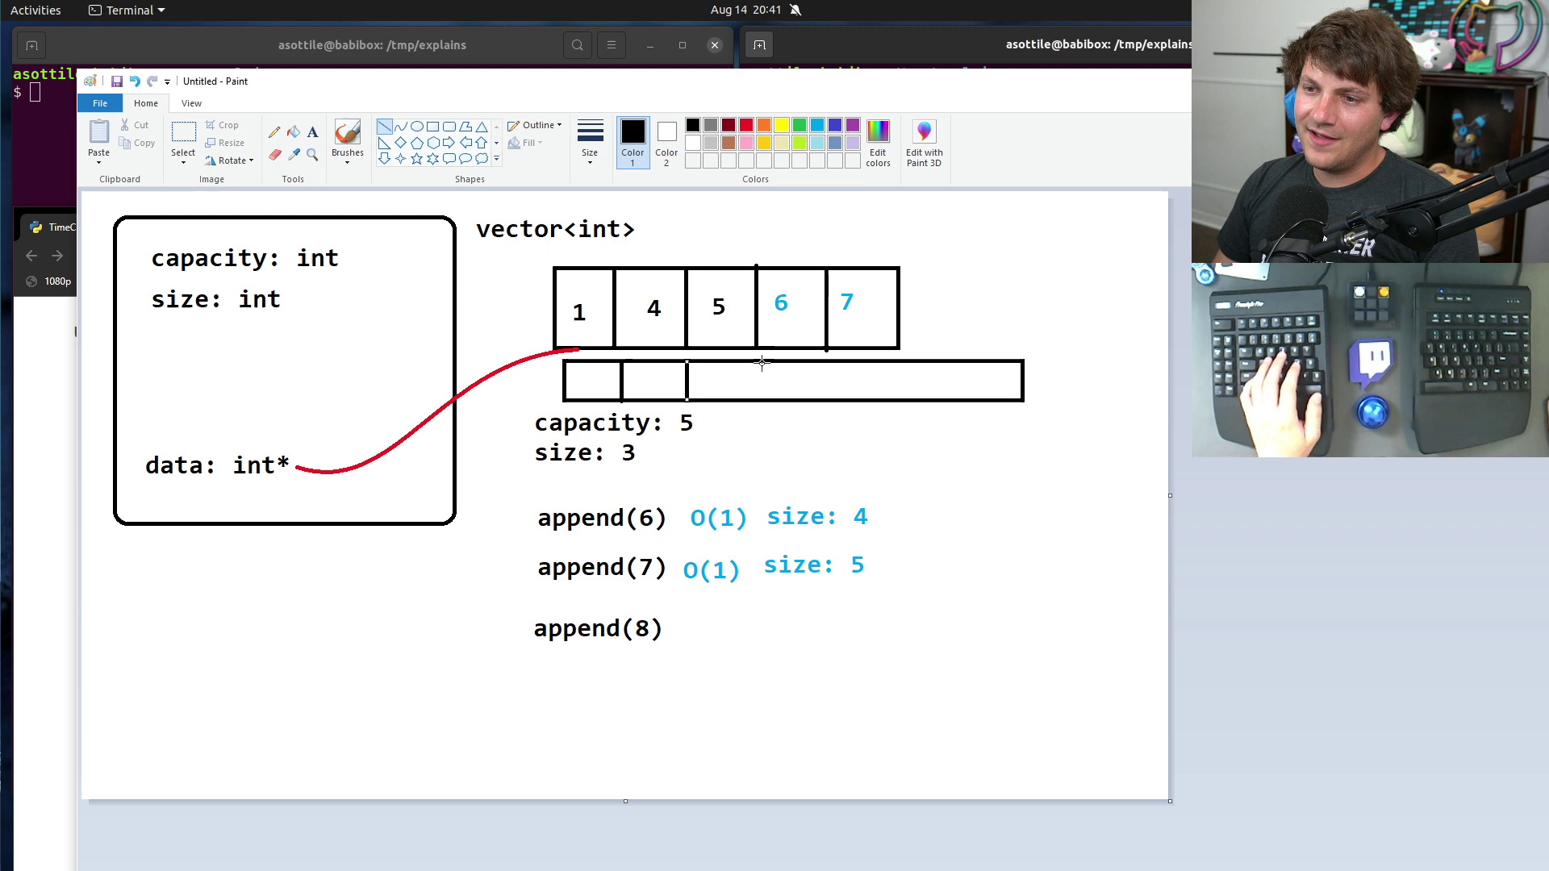
drag(756, 361, 756, 401)
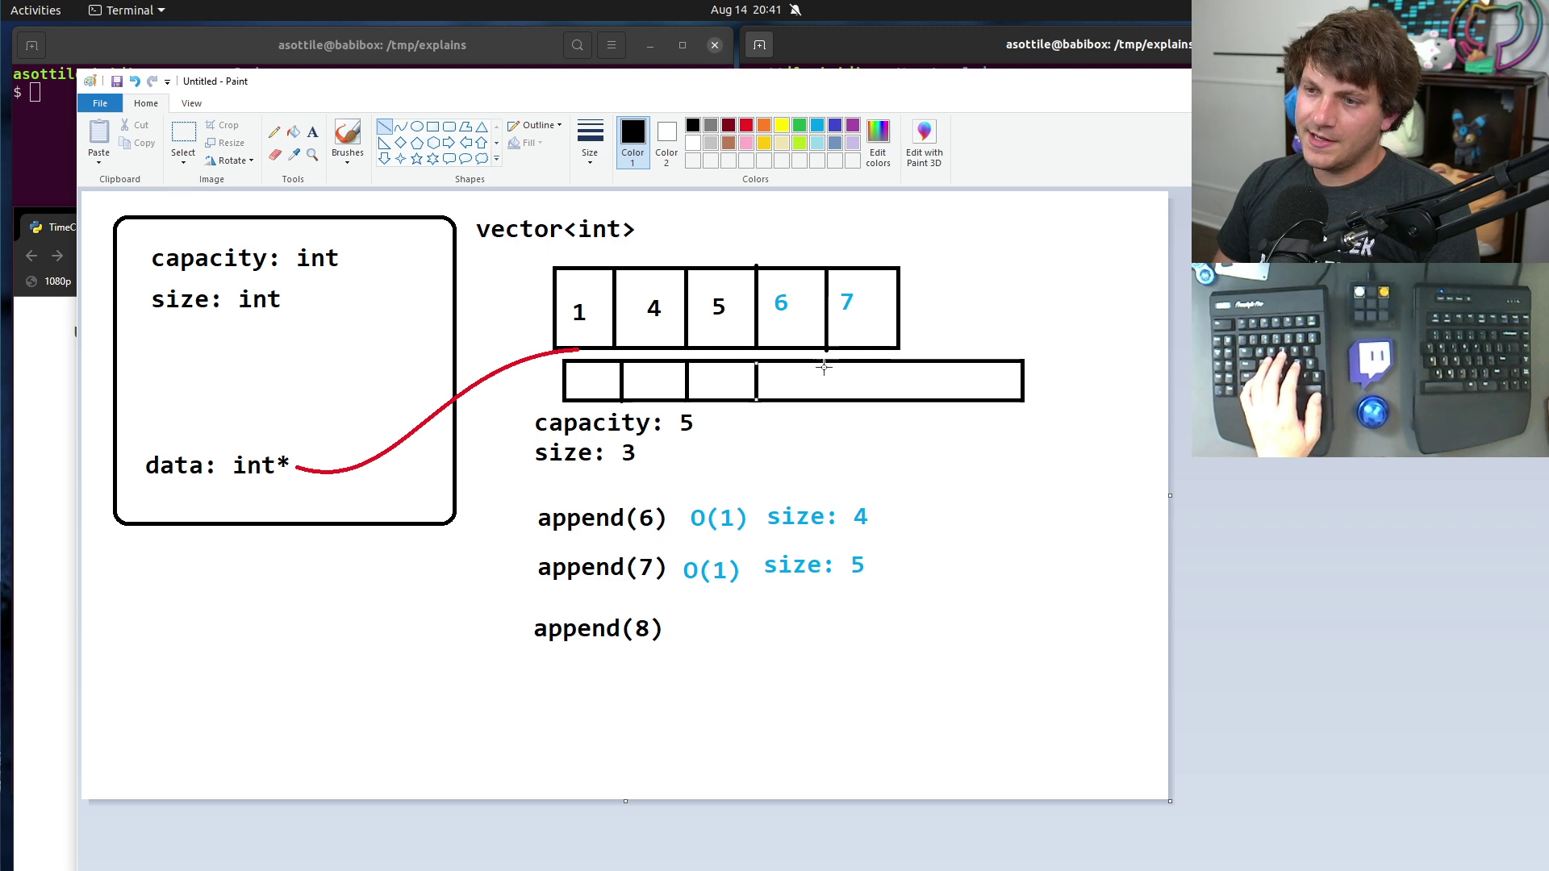
drag(826, 362, 827, 401)
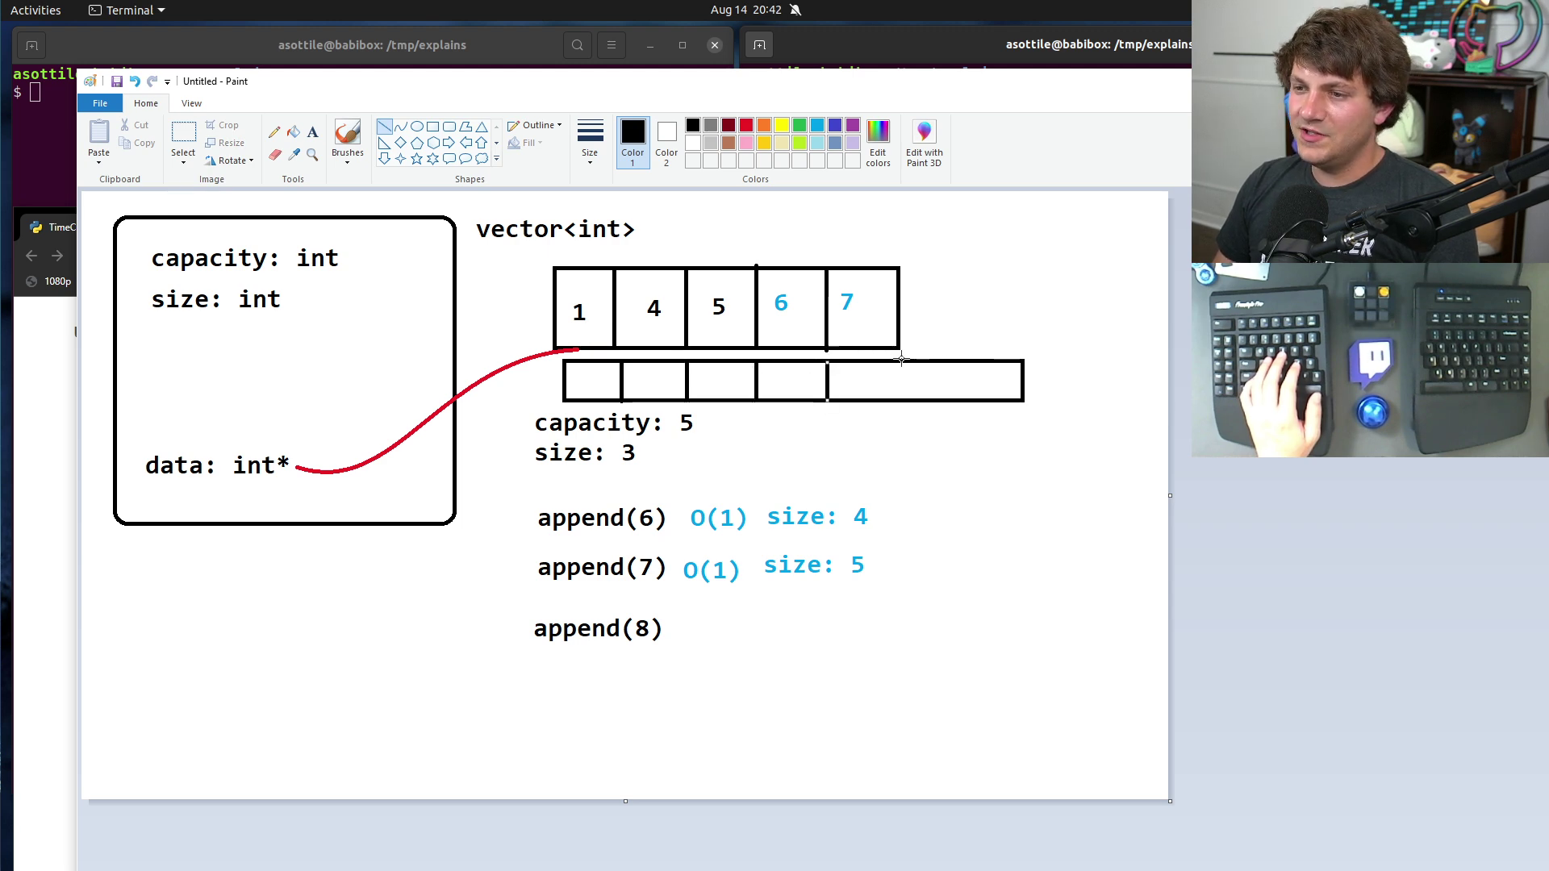
drag(902, 361, 901, 401)
drag(967, 360, 967, 401)
key(ctrl+z)
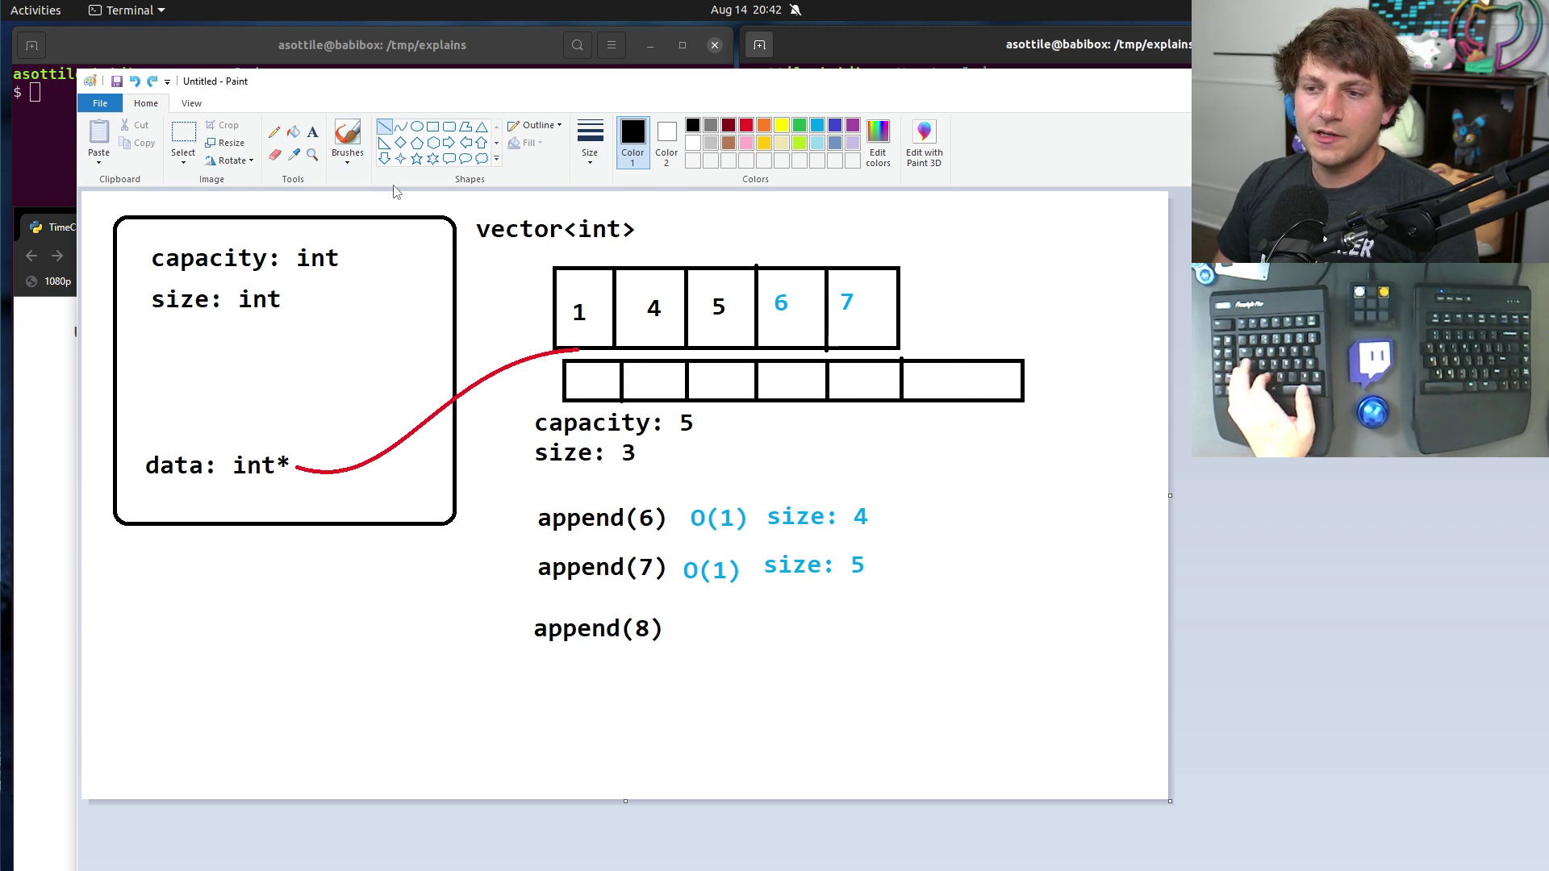
key(ctrl+z)
key(ctrl+z)
key(ctrl+z)
key(ctrl+z)
key(ctrl+z)
key(ctrl+z)
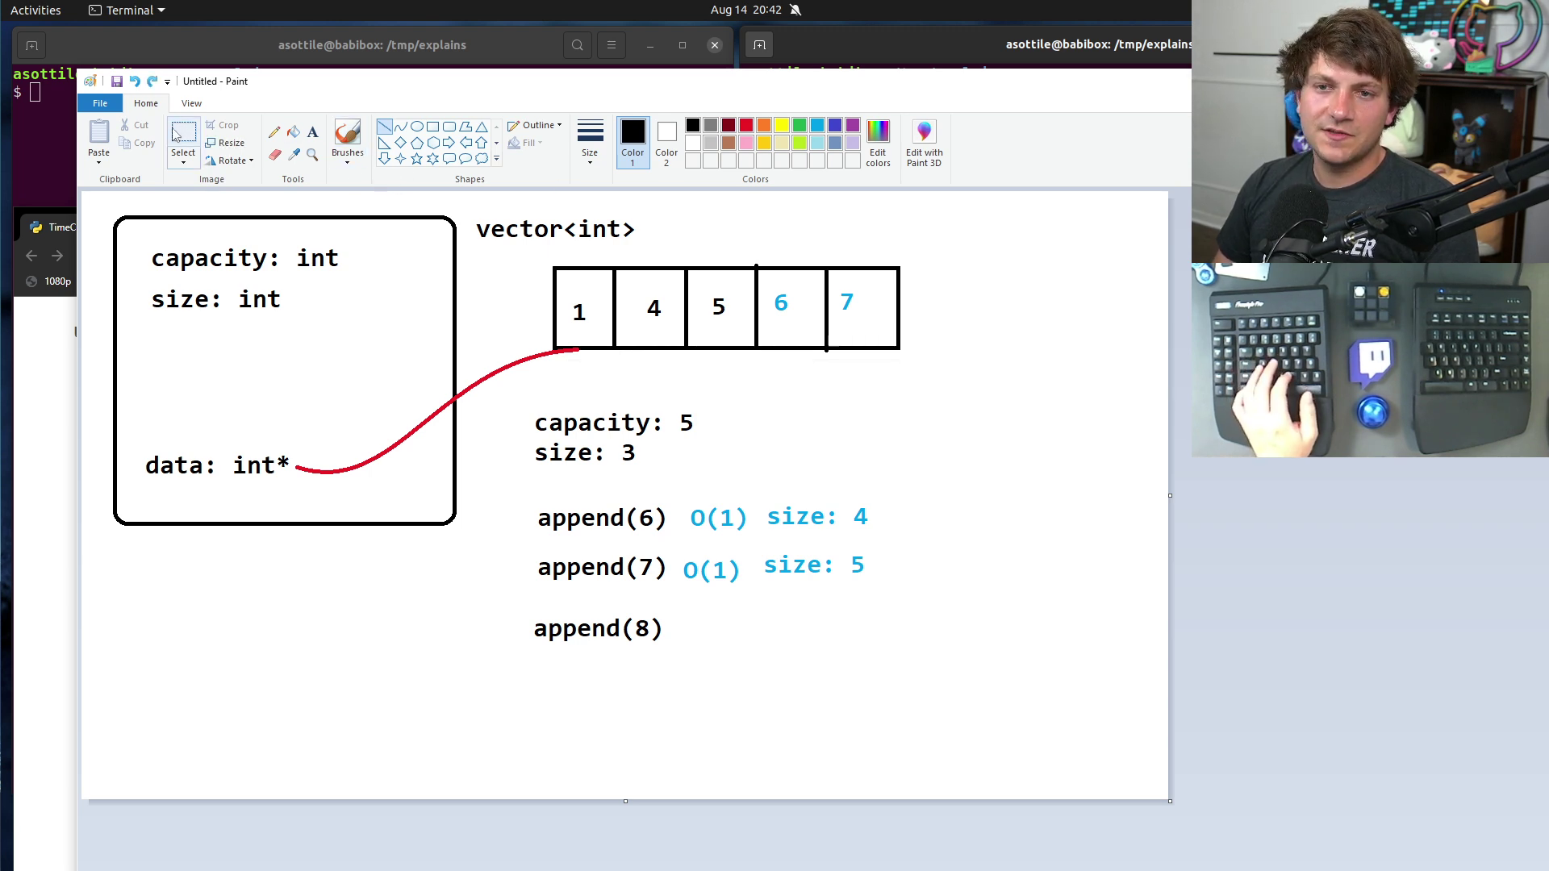
- Copy and paste the five-cell array, then delete the misplaced copy
click(176, 134)
drag(540, 261, 910, 353)
key(ctrl+c)
key(ctrl+v)
drag(248, 234, 1072, 296)
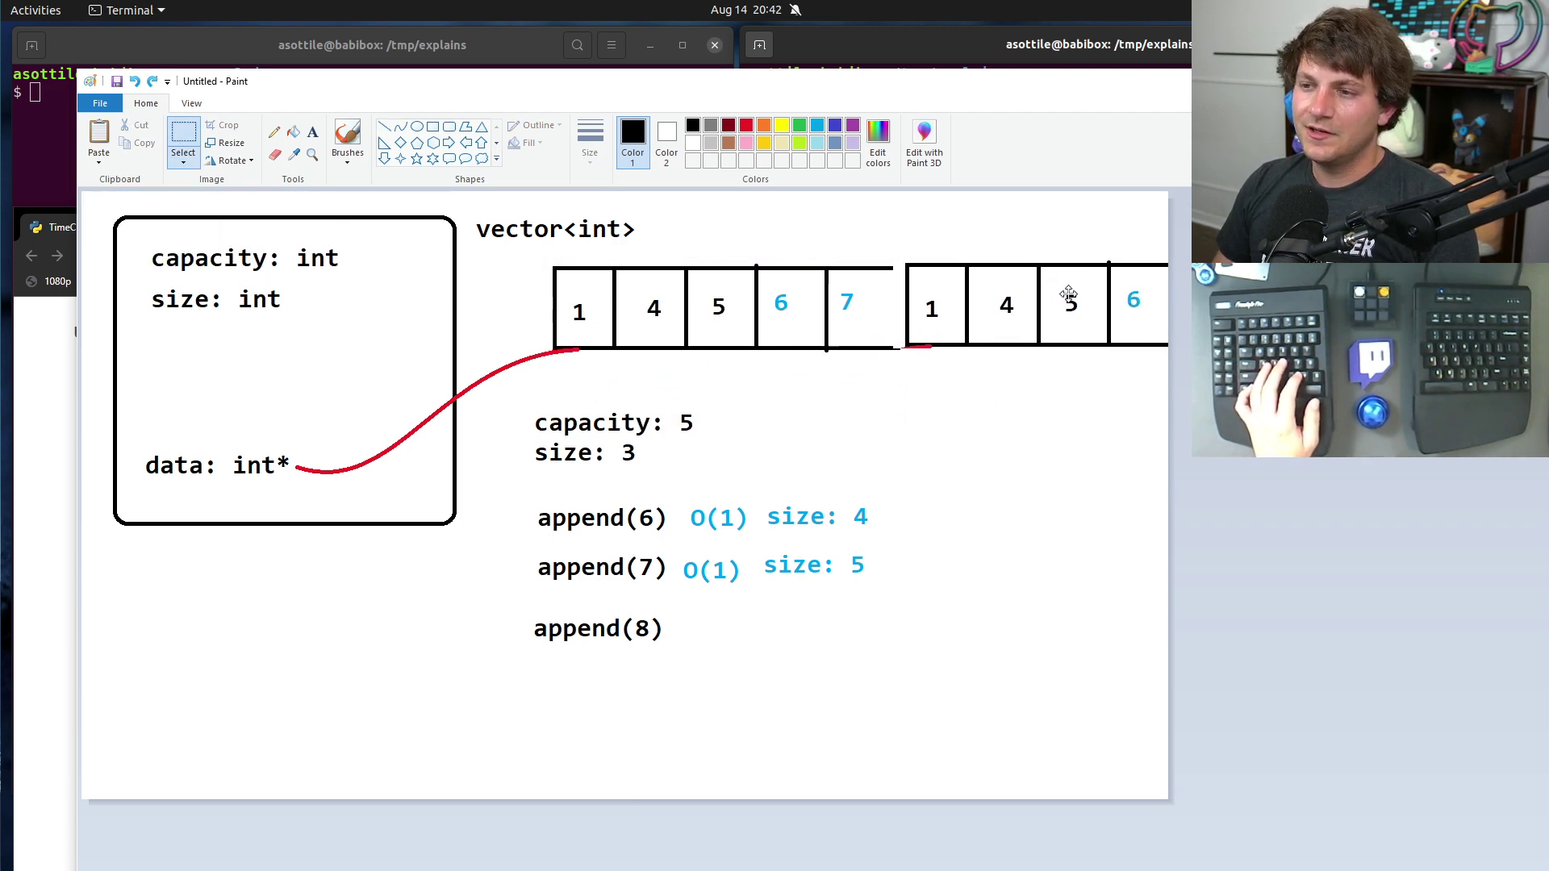
key(Delete)
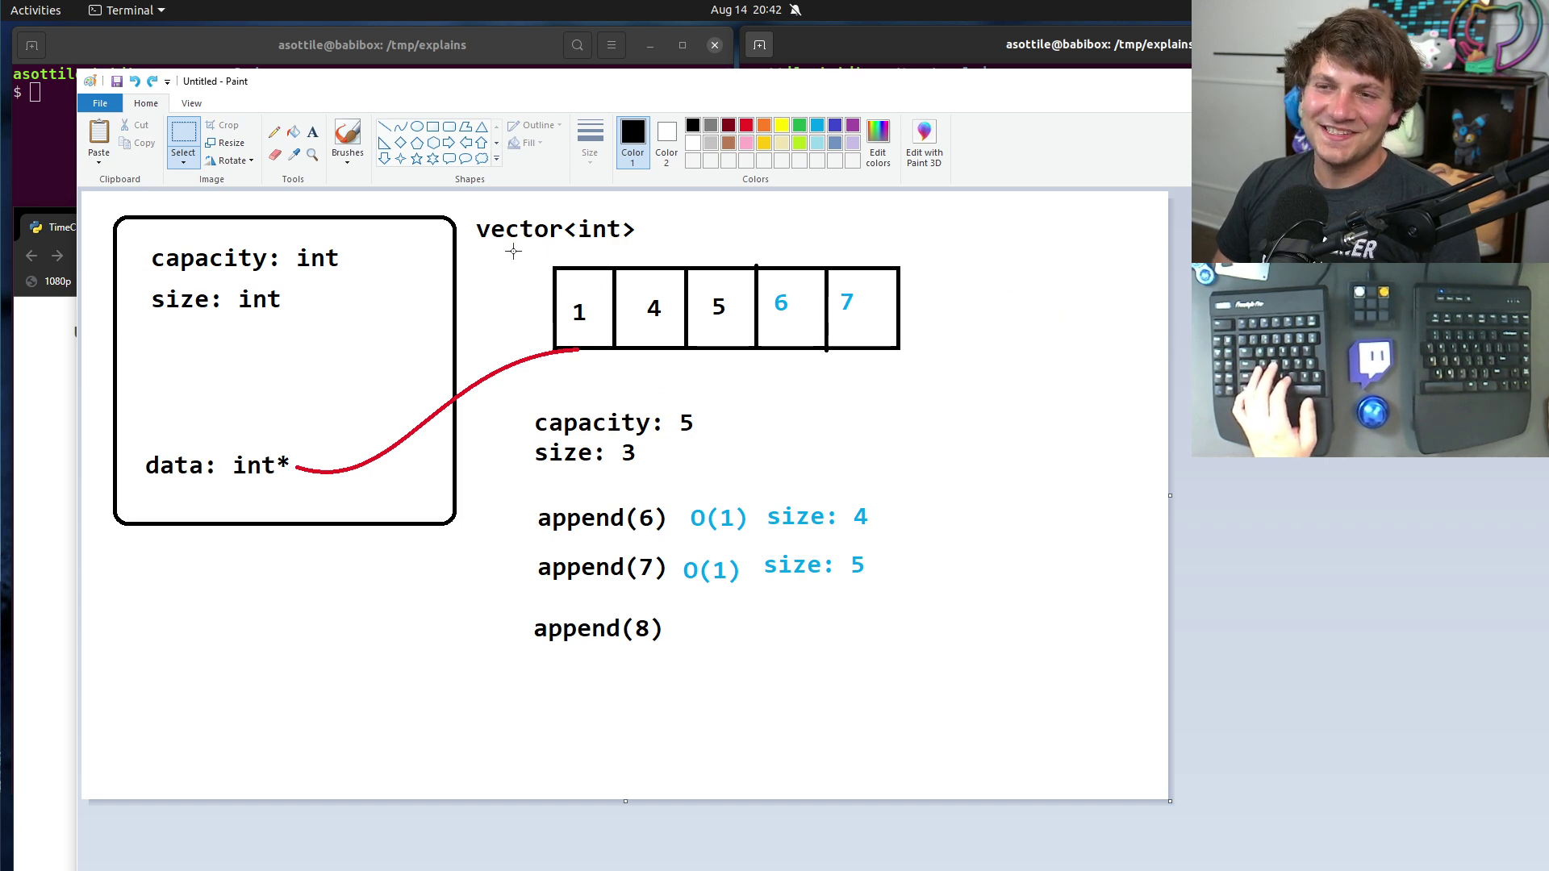
- Paste a copy of the array beneath append(8) and erase the red stub under it
drag(531, 250, 960, 358)
key(ctrl+c)
key(ctrl+v)
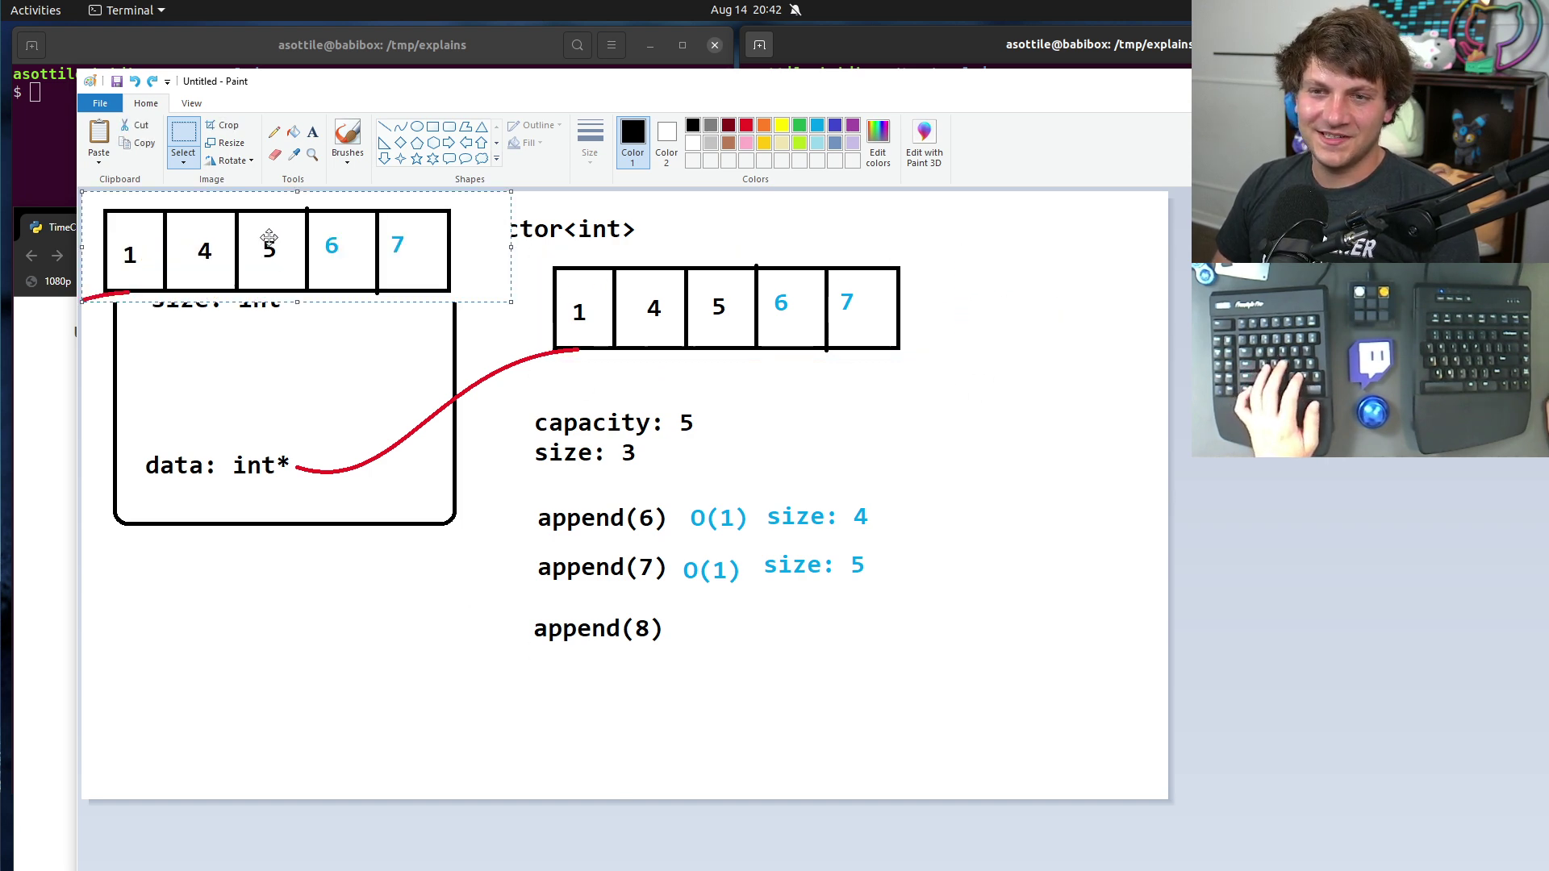
drag(271, 241, 441, 715)
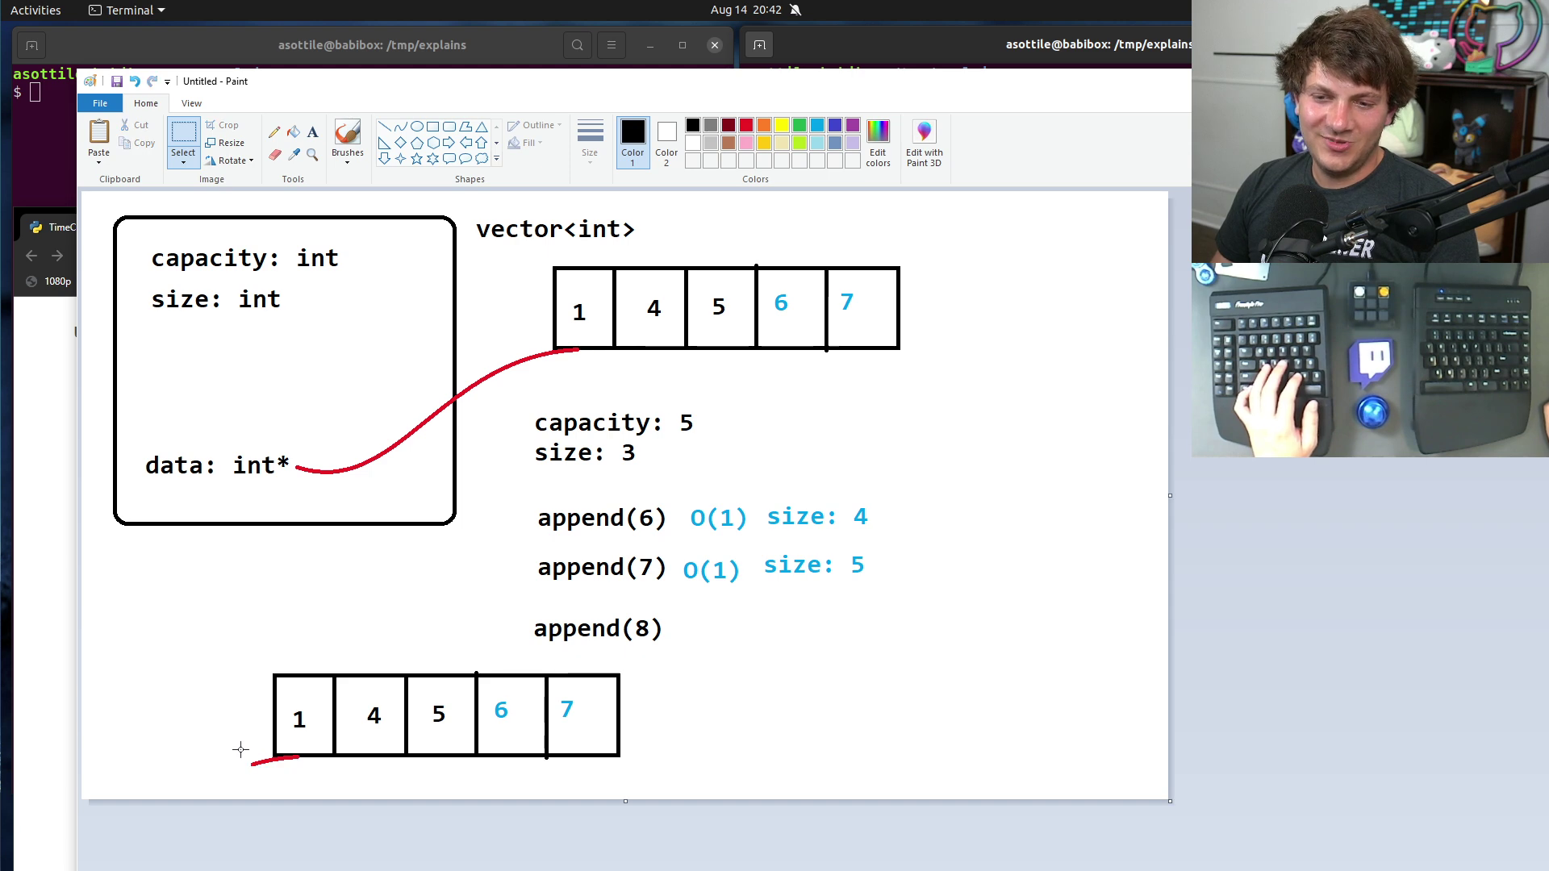
drag(241, 751, 305, 779)
key(Delete)
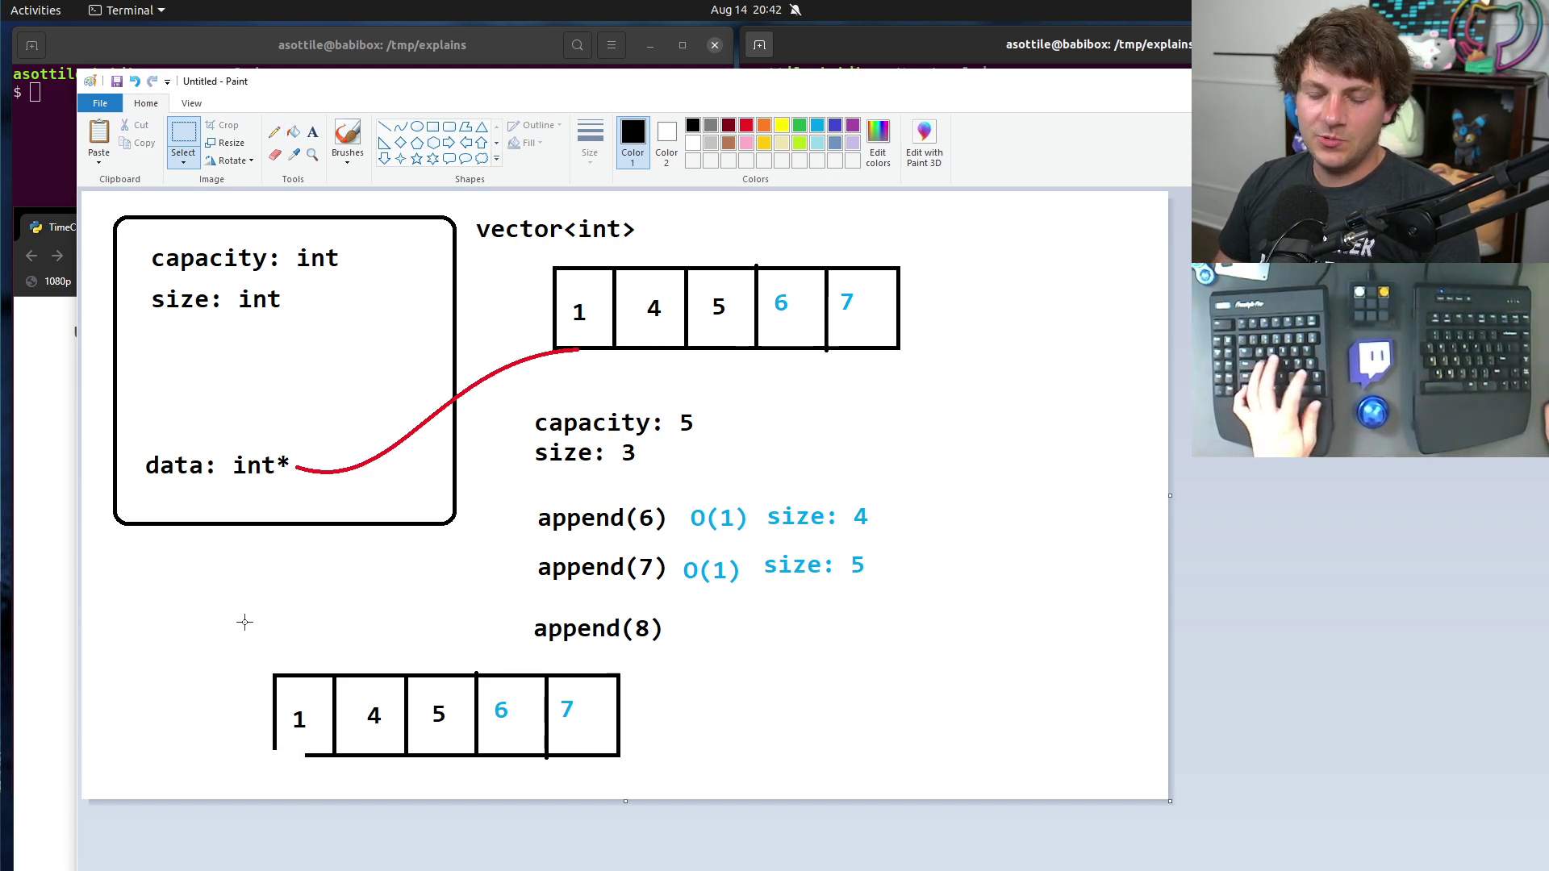
- Join a second transparent copy beside it to form a ten-cell array
key(ctrl+v)
drag(229, 246, 761, 718)
click(194, 161)
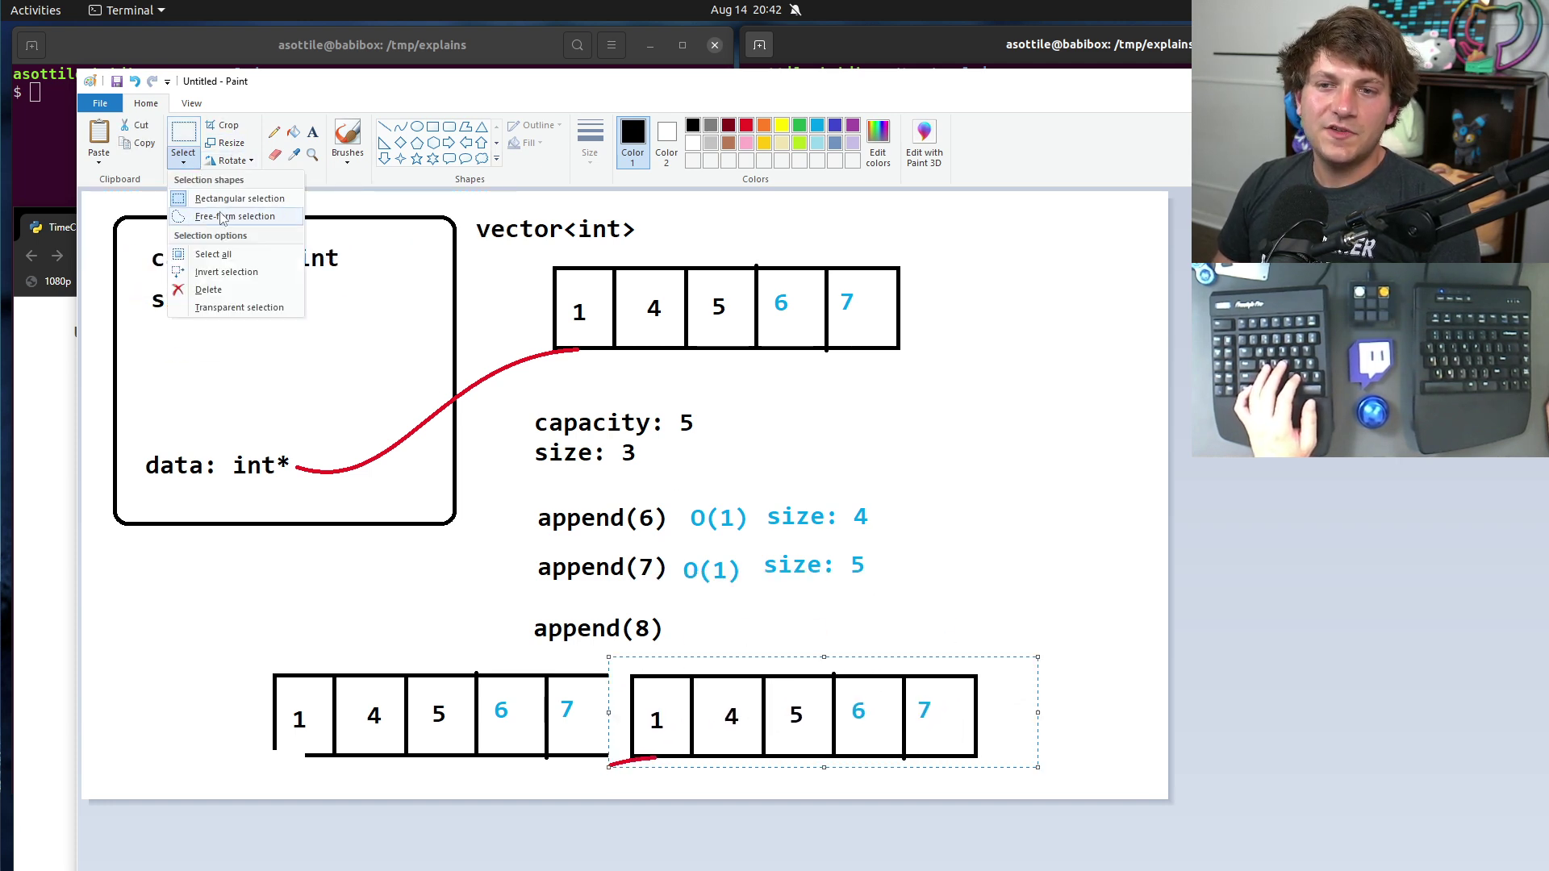
click(234, 307)
key(Left)
key(Left)
key(Left)
key(Left)
key(Left)
key(Left)
key(Left)
key(Left)
key(Left)
key(Left)
key(Left)
key(Left)
key(Left)
key(Left)
key(Left)
key(Up)
key(Up)
key(Up)
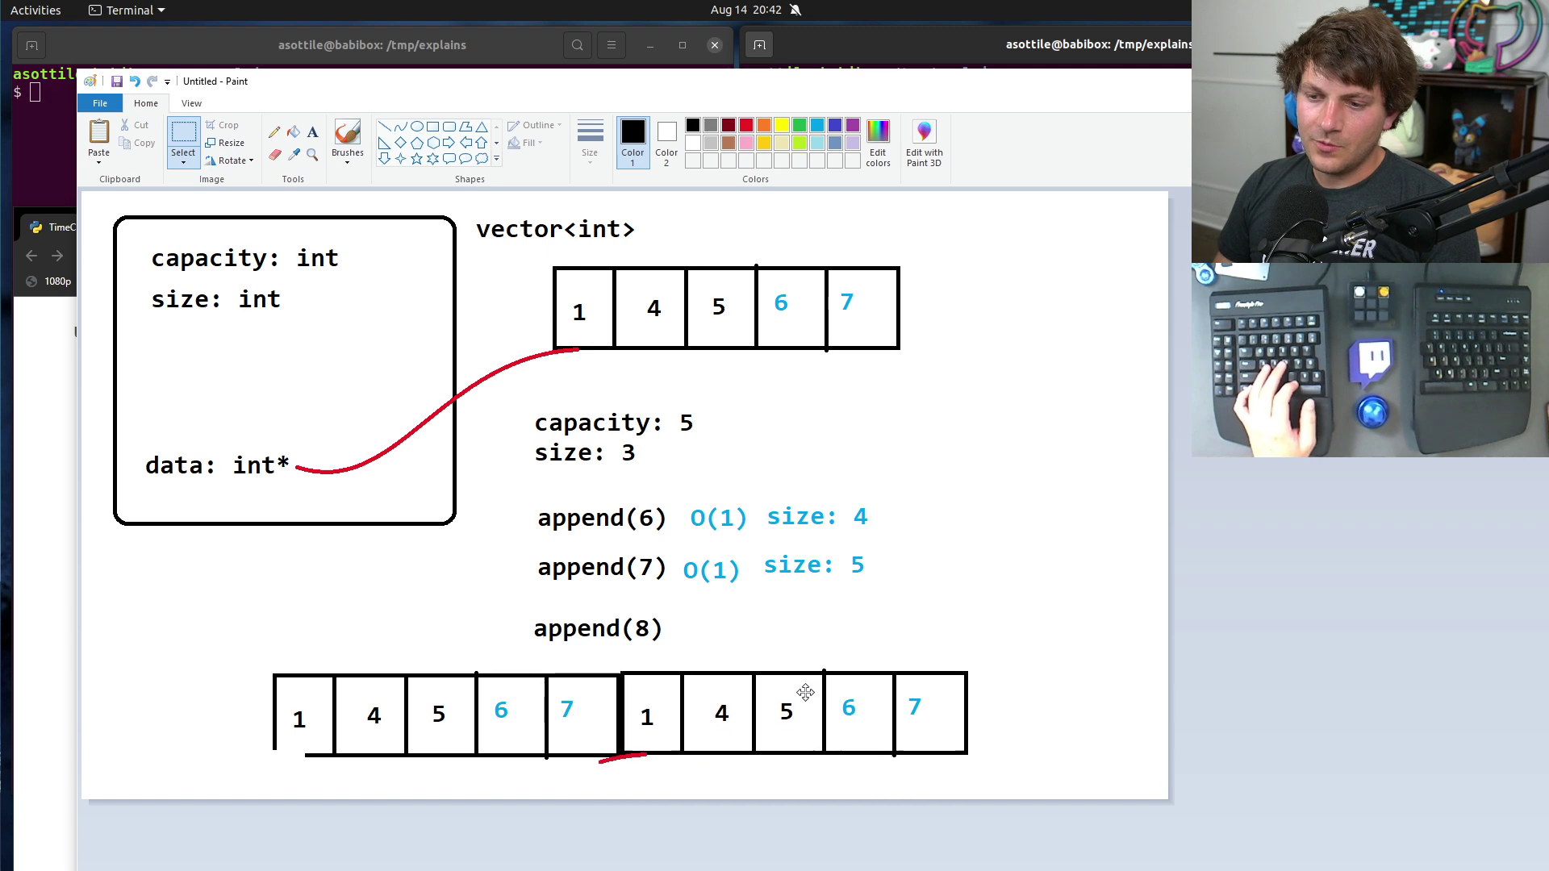
key(Down)
key(Down)
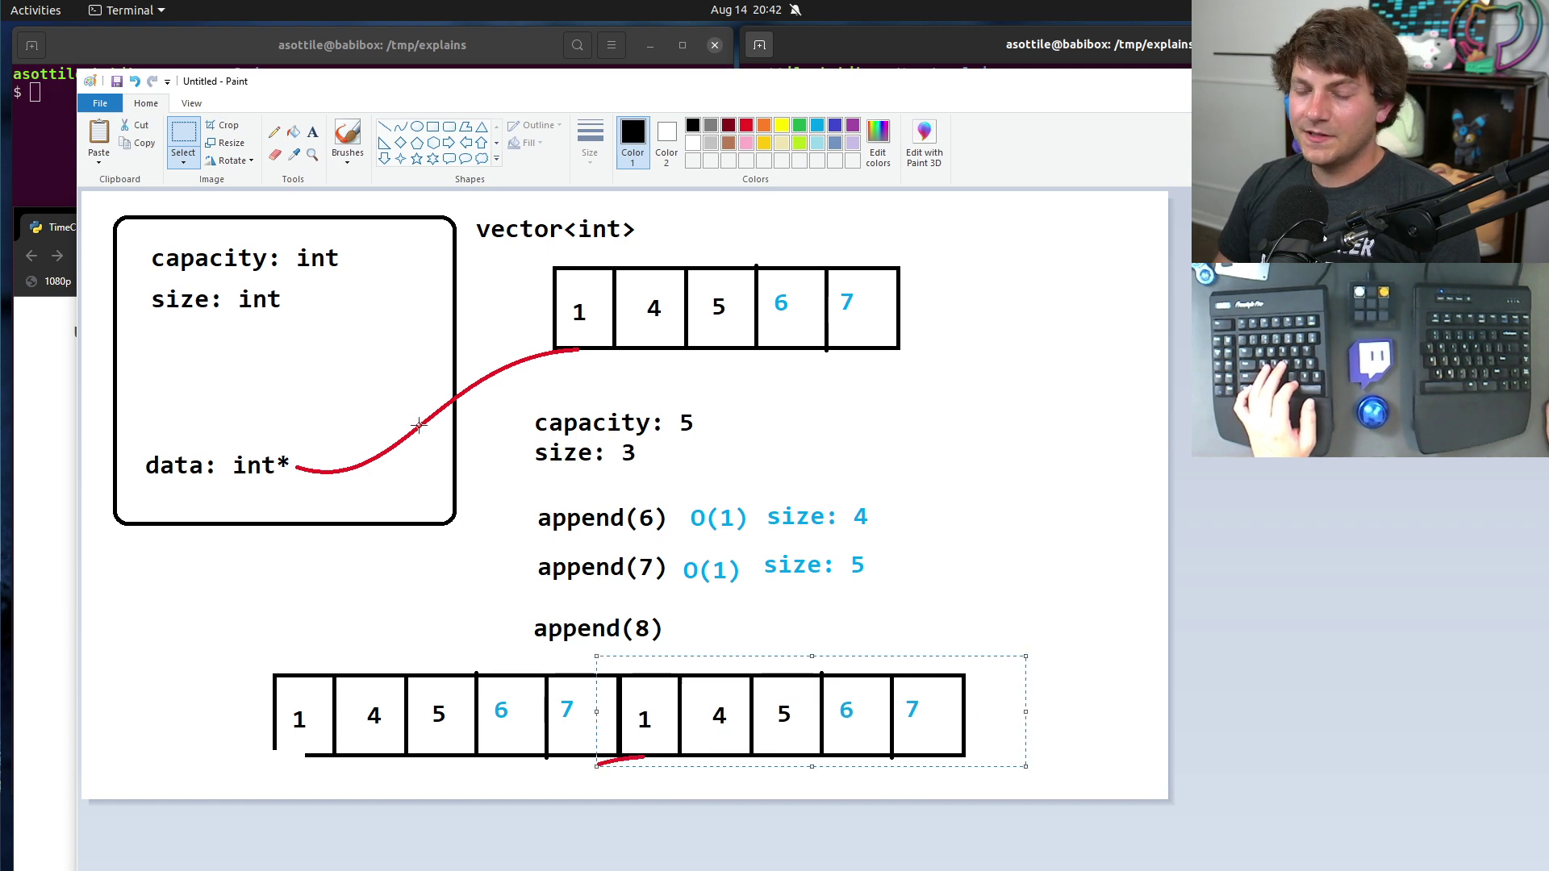
click(186, 137)
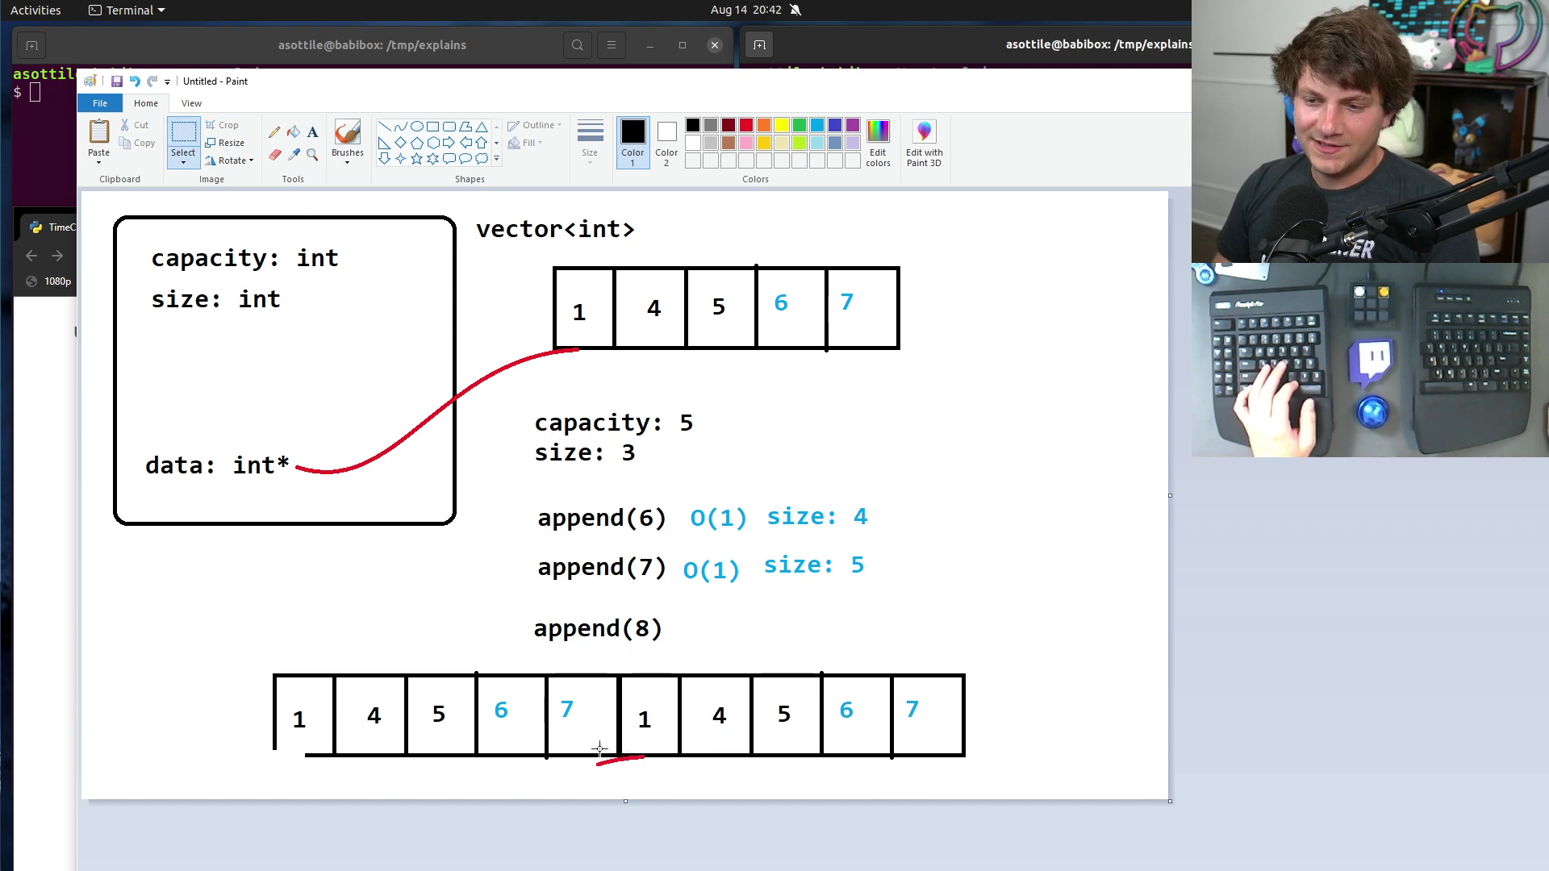
- Delete the red stroke and the copied 1 and 4 from the sixth and later cells
drag(597, 759, 664, 789)
key(Delete)
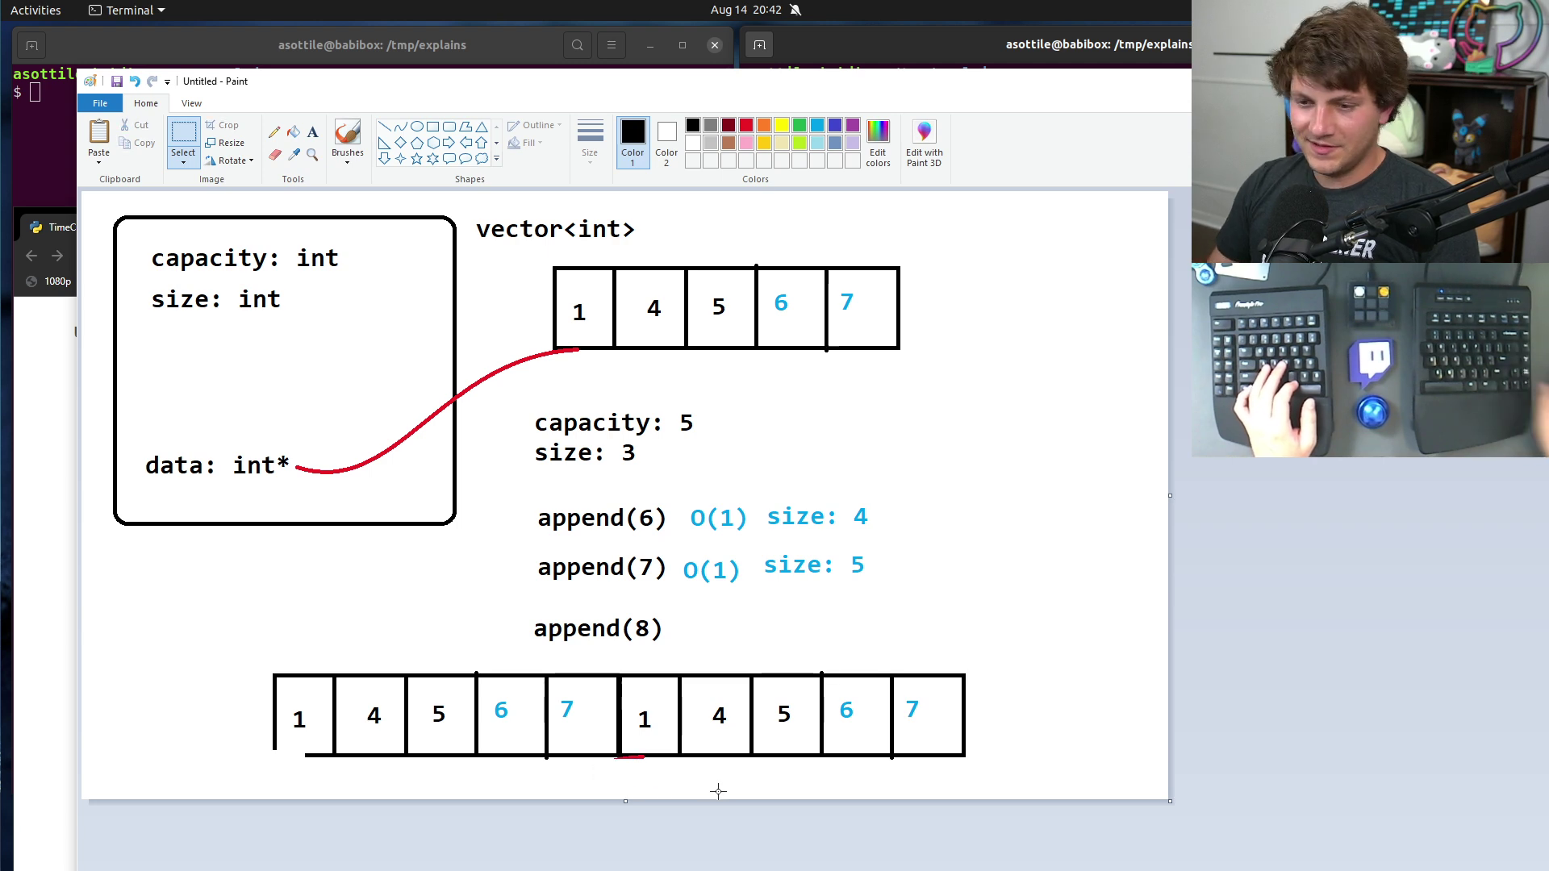
drag(634, 704, 660, 748)
key(Delete)
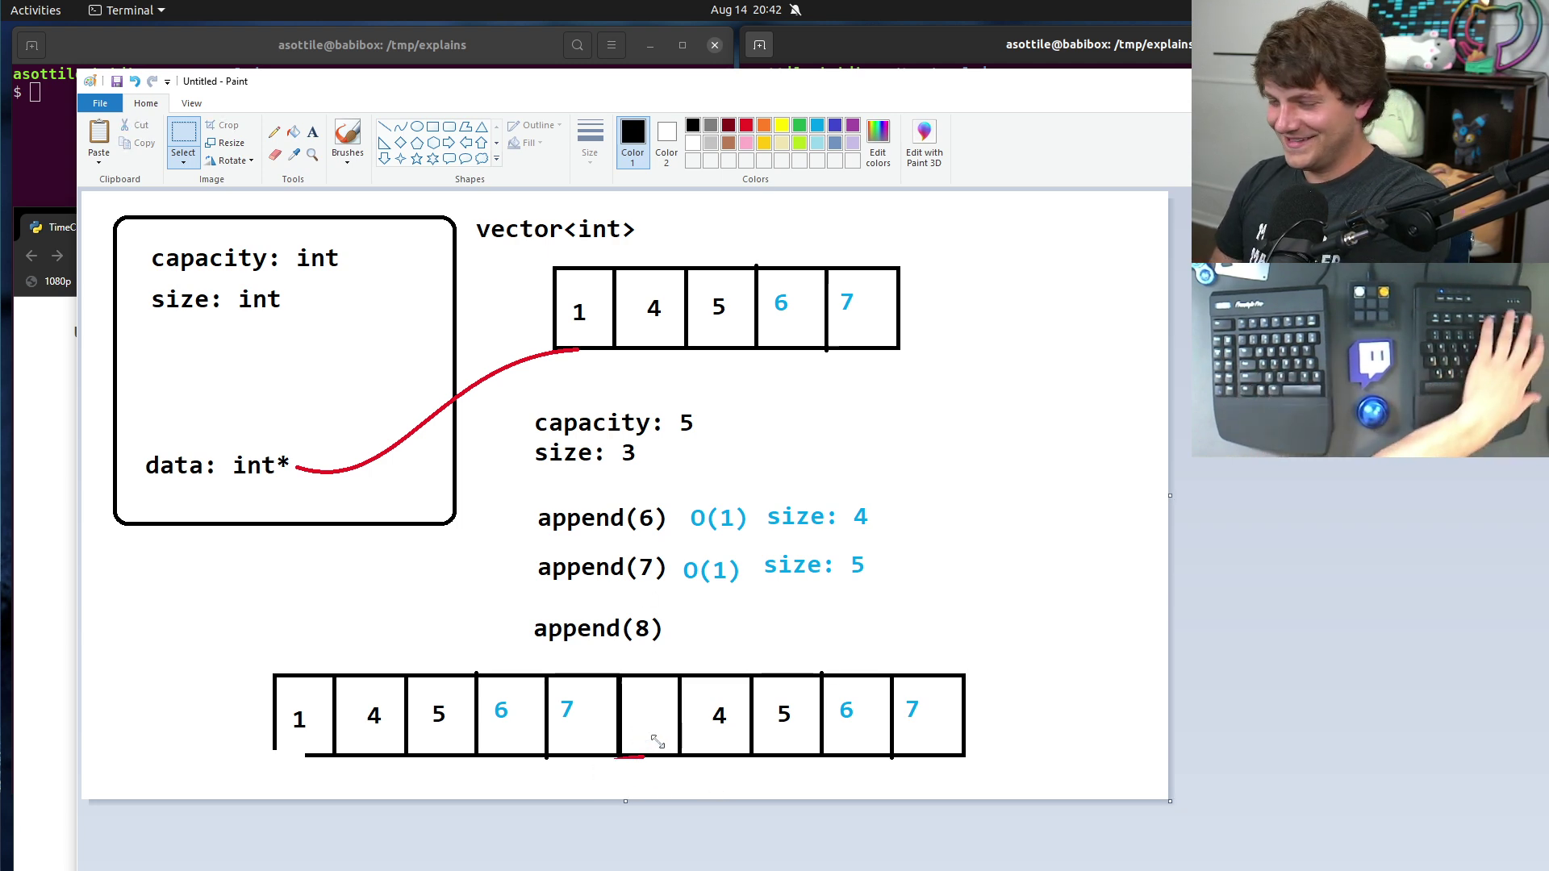
drag(705, 699, 940, 747)
key(Delete)
key(Delete)
key(Delete)
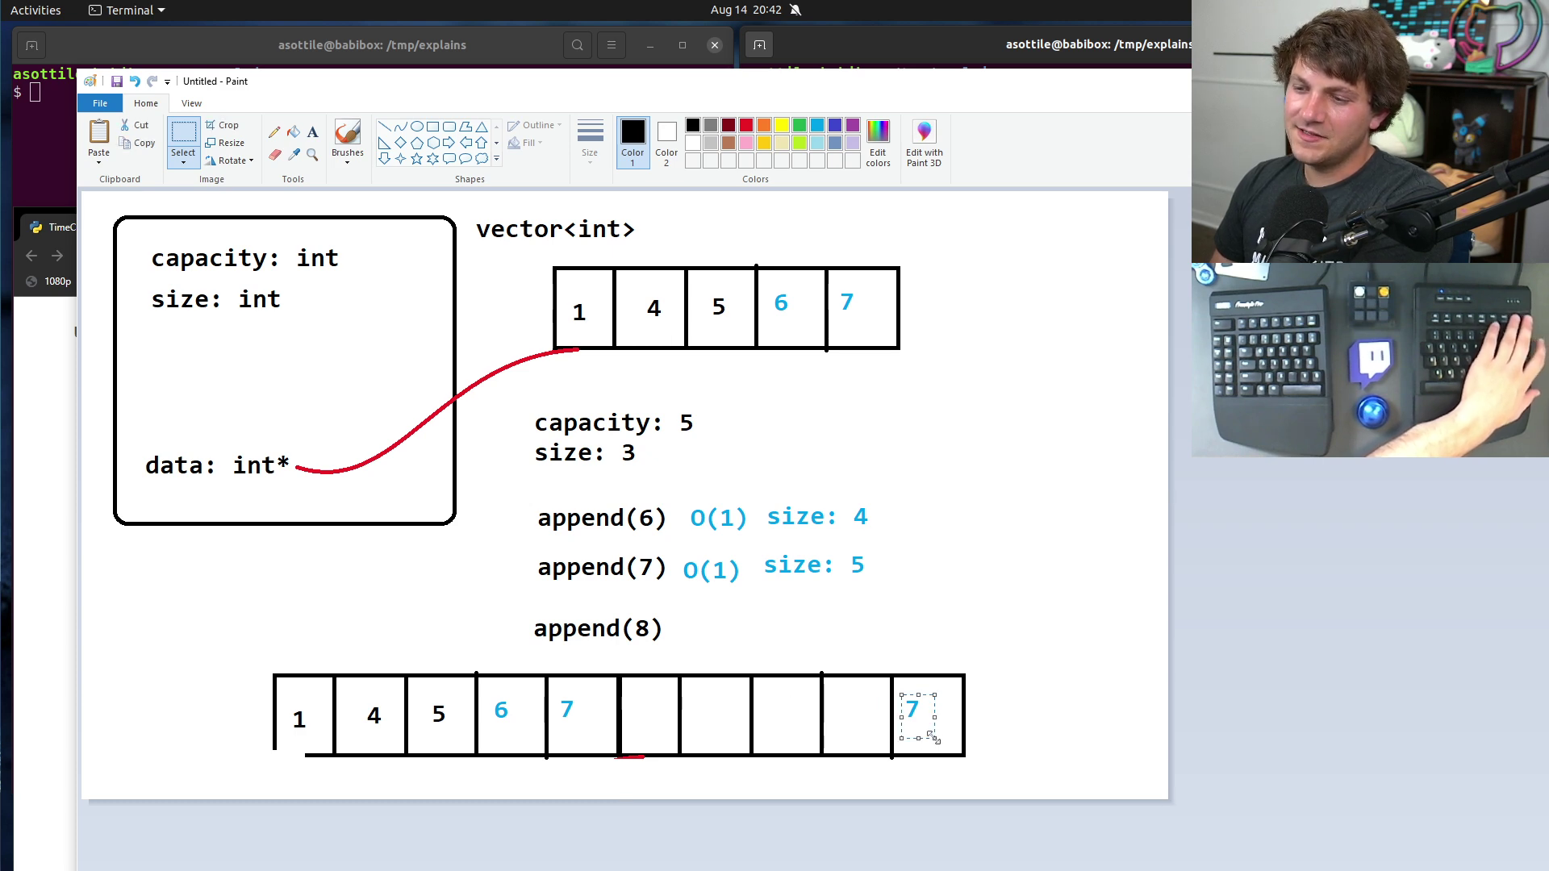
key(Delete)
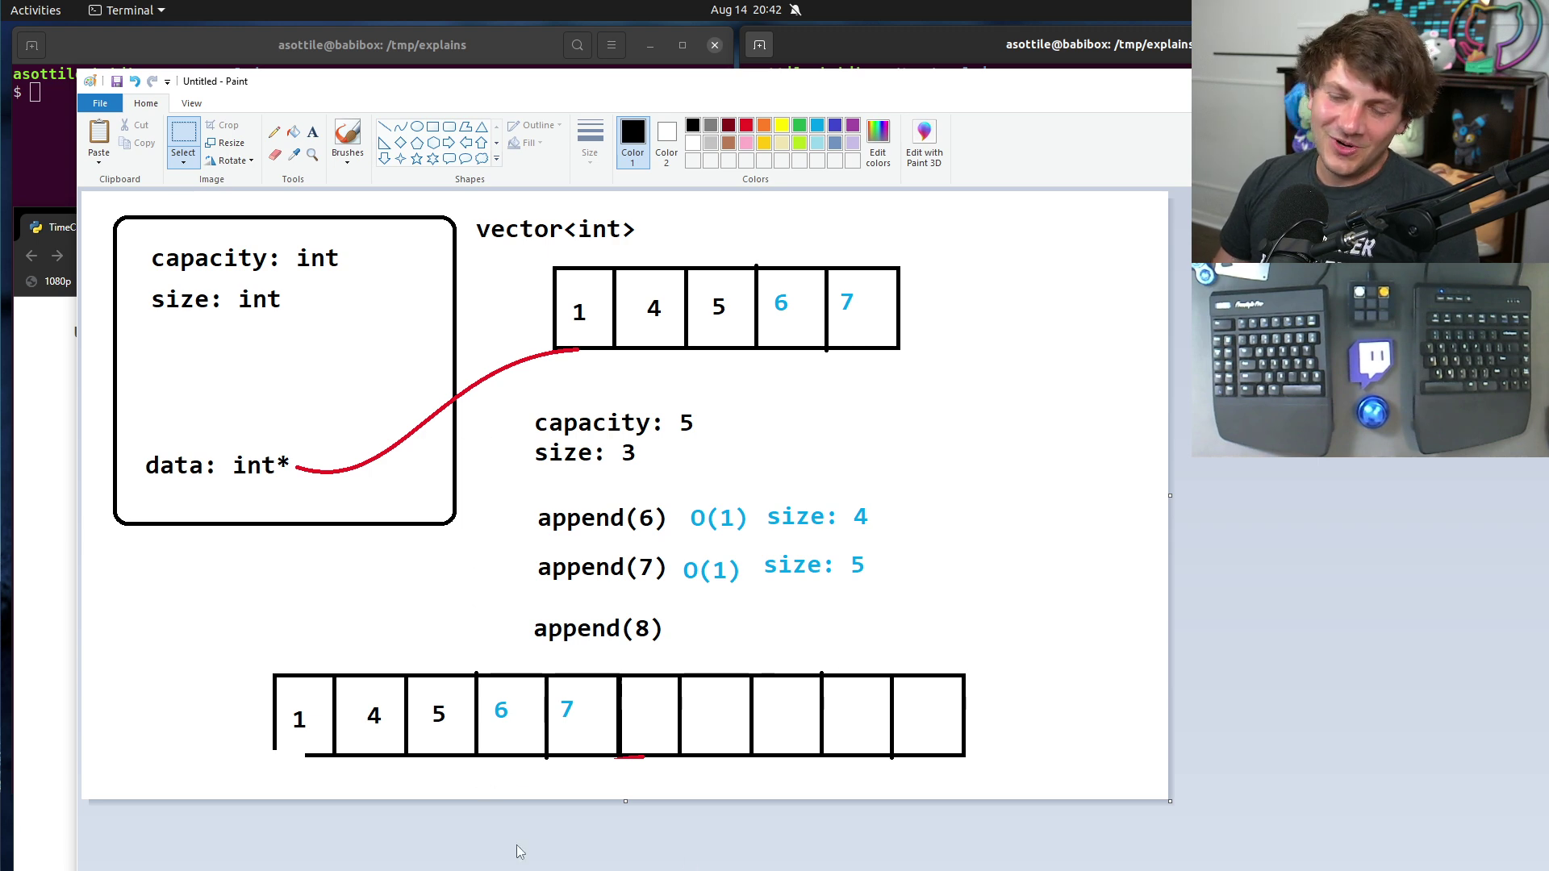
- Draw a light blue line from data: int* to the new ten-cell array
click(385, 127)
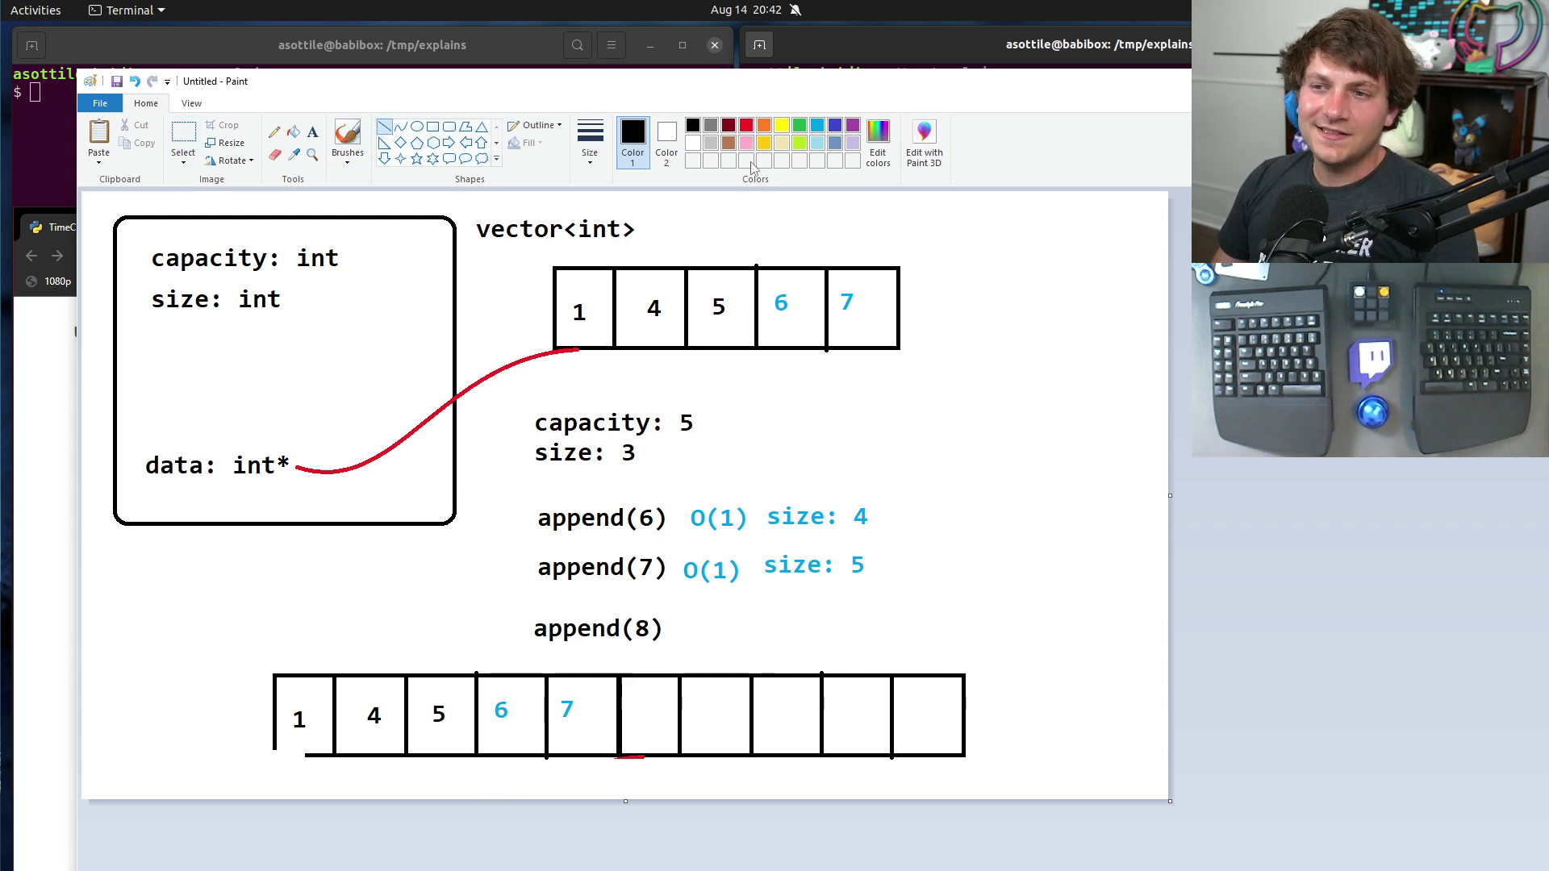
click(801, 127)
drag(298, 468, 360, 679)
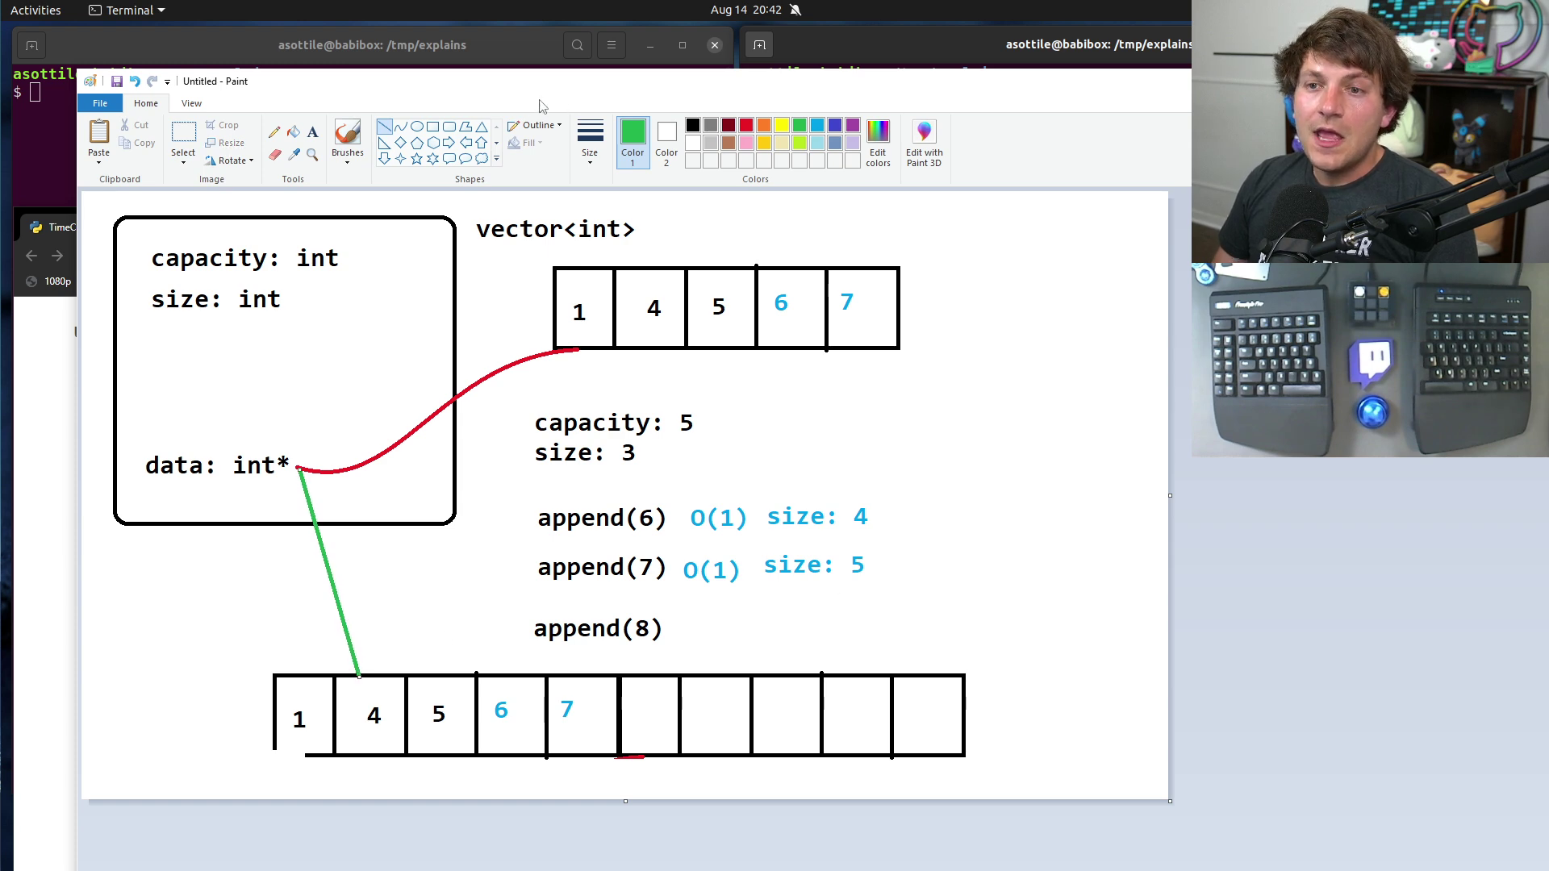
click(817, 127)
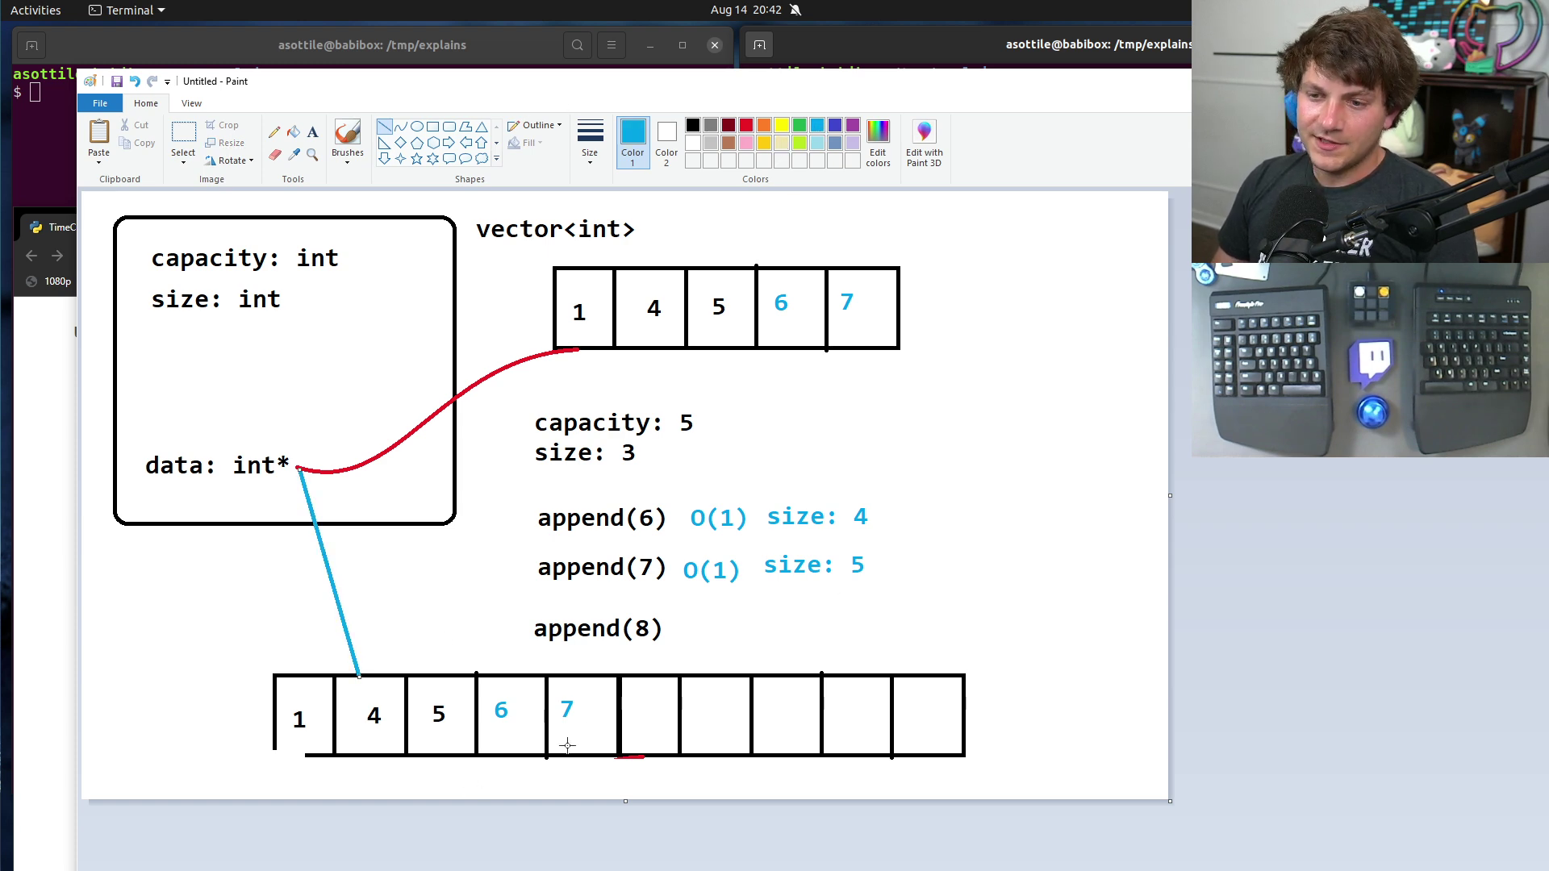
- Write 8 in the sixth cell of the new array
click(312, 132)
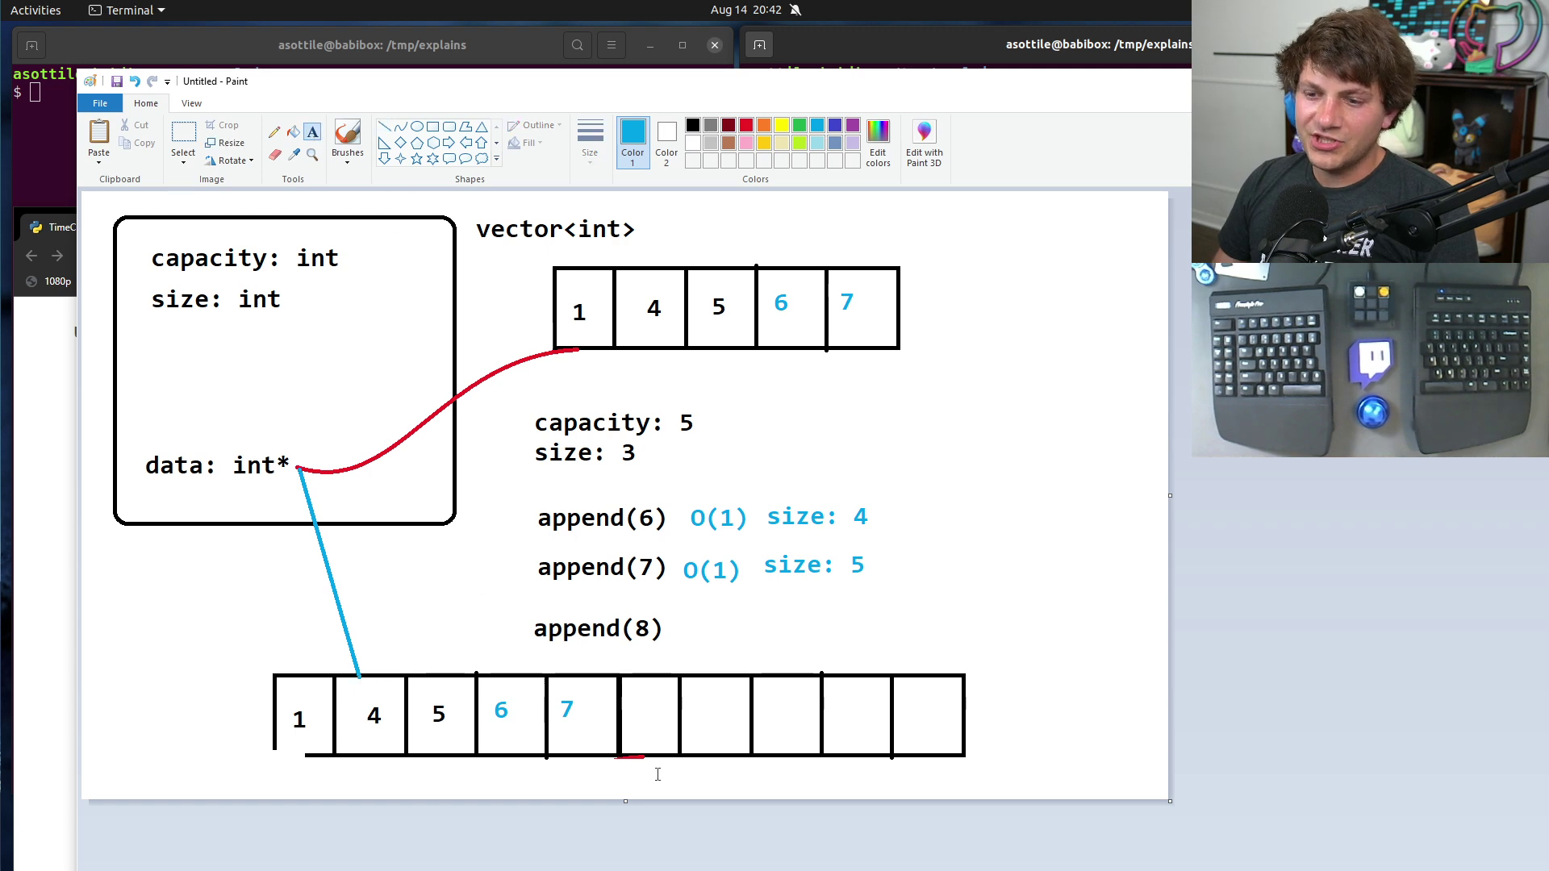
click(633, 719)
text(8)
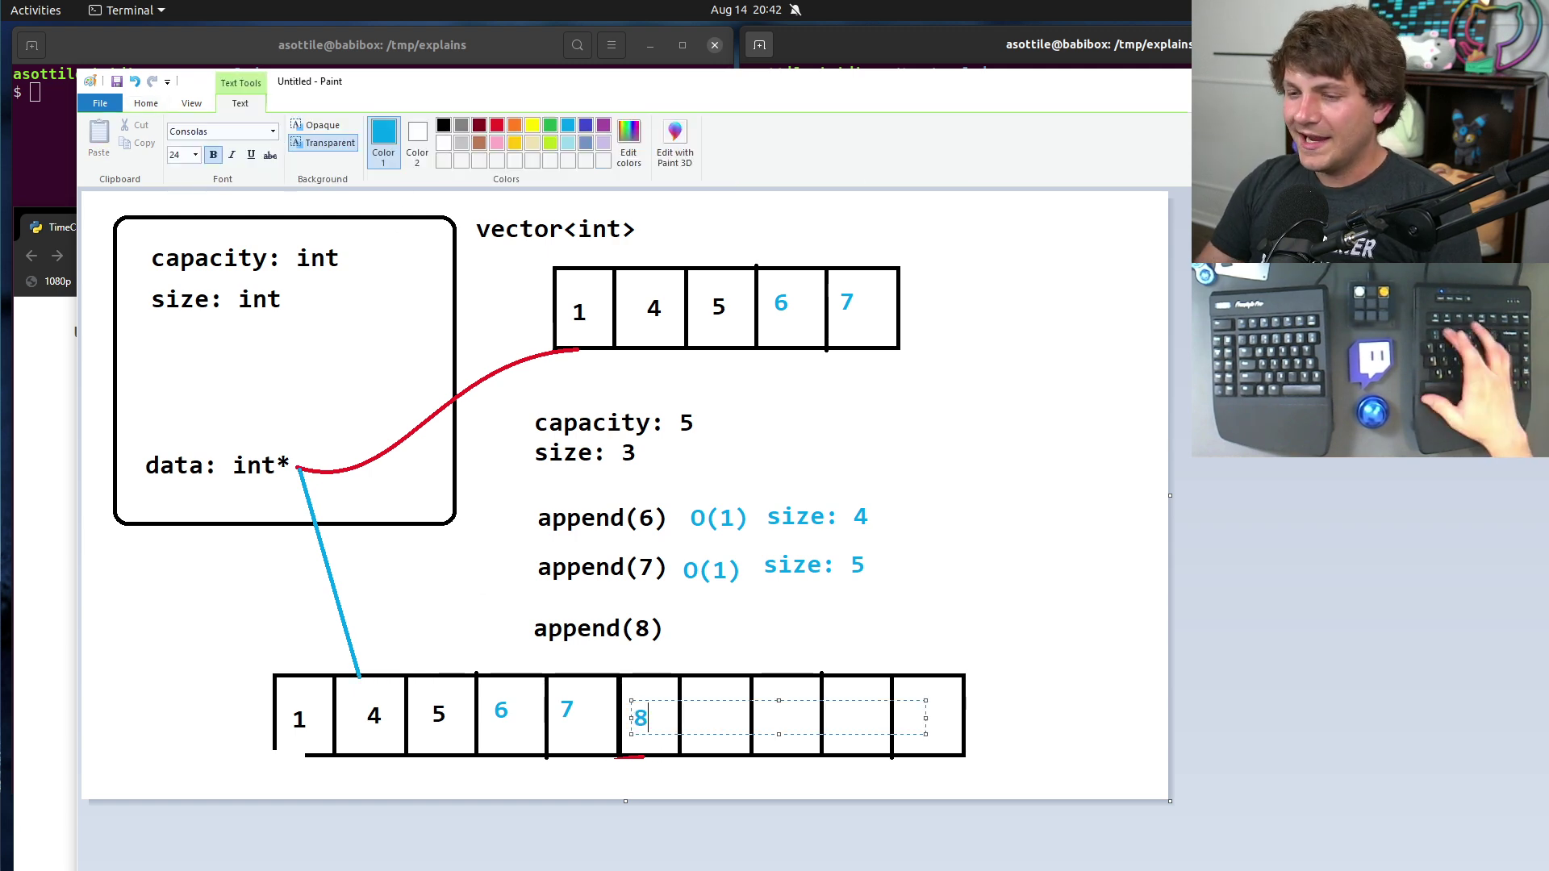
click(704, 632)
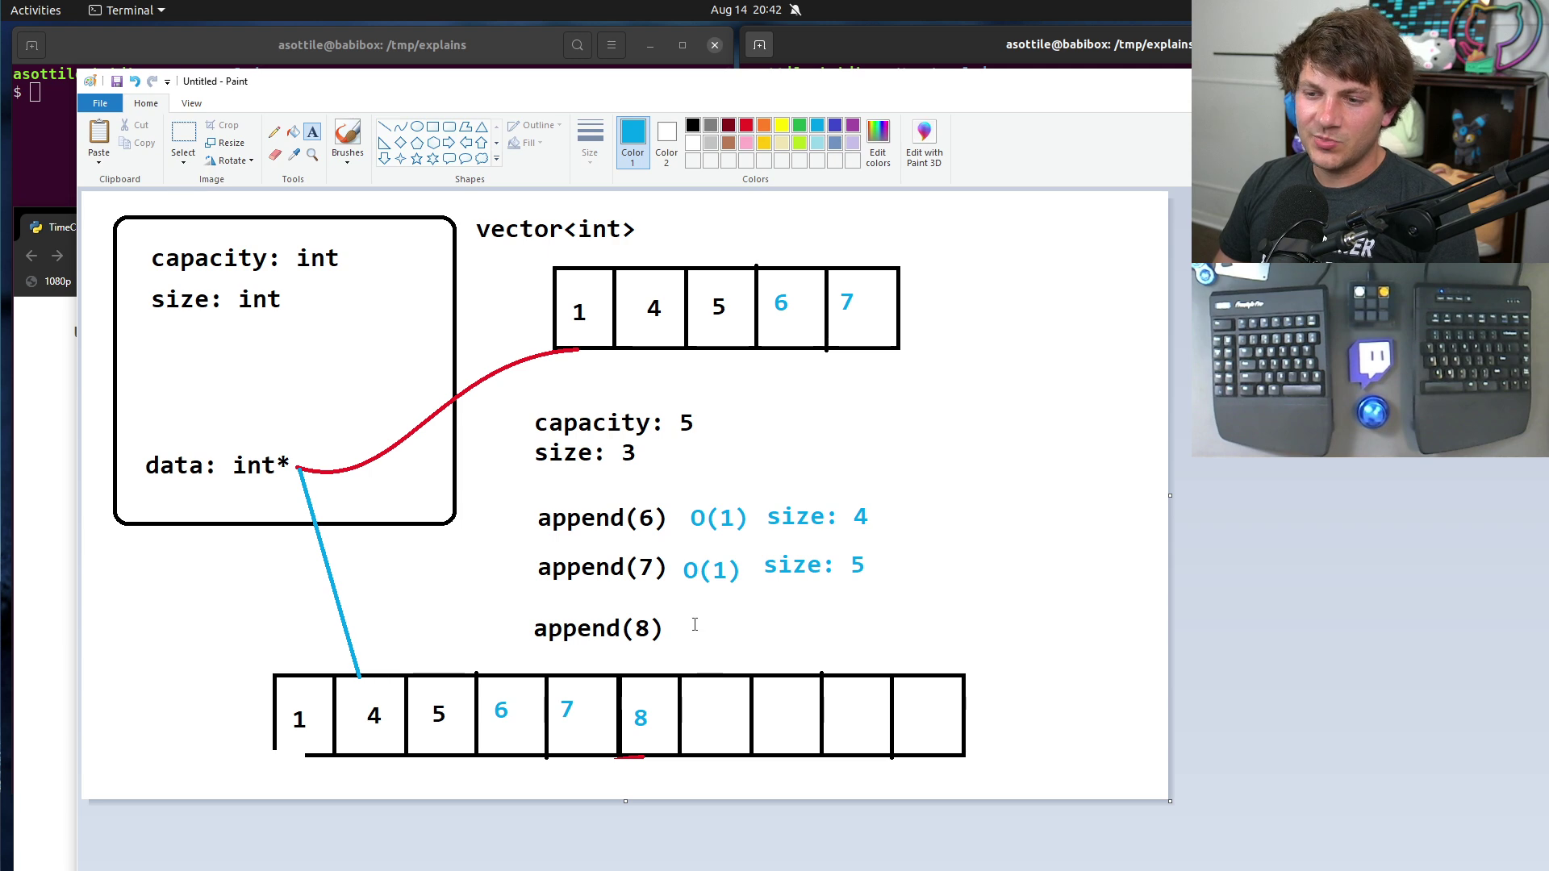
- Note 'O(N) size: 6, capacity: 10' on one line beside append(8)
click(690, 628)
text(O(N)
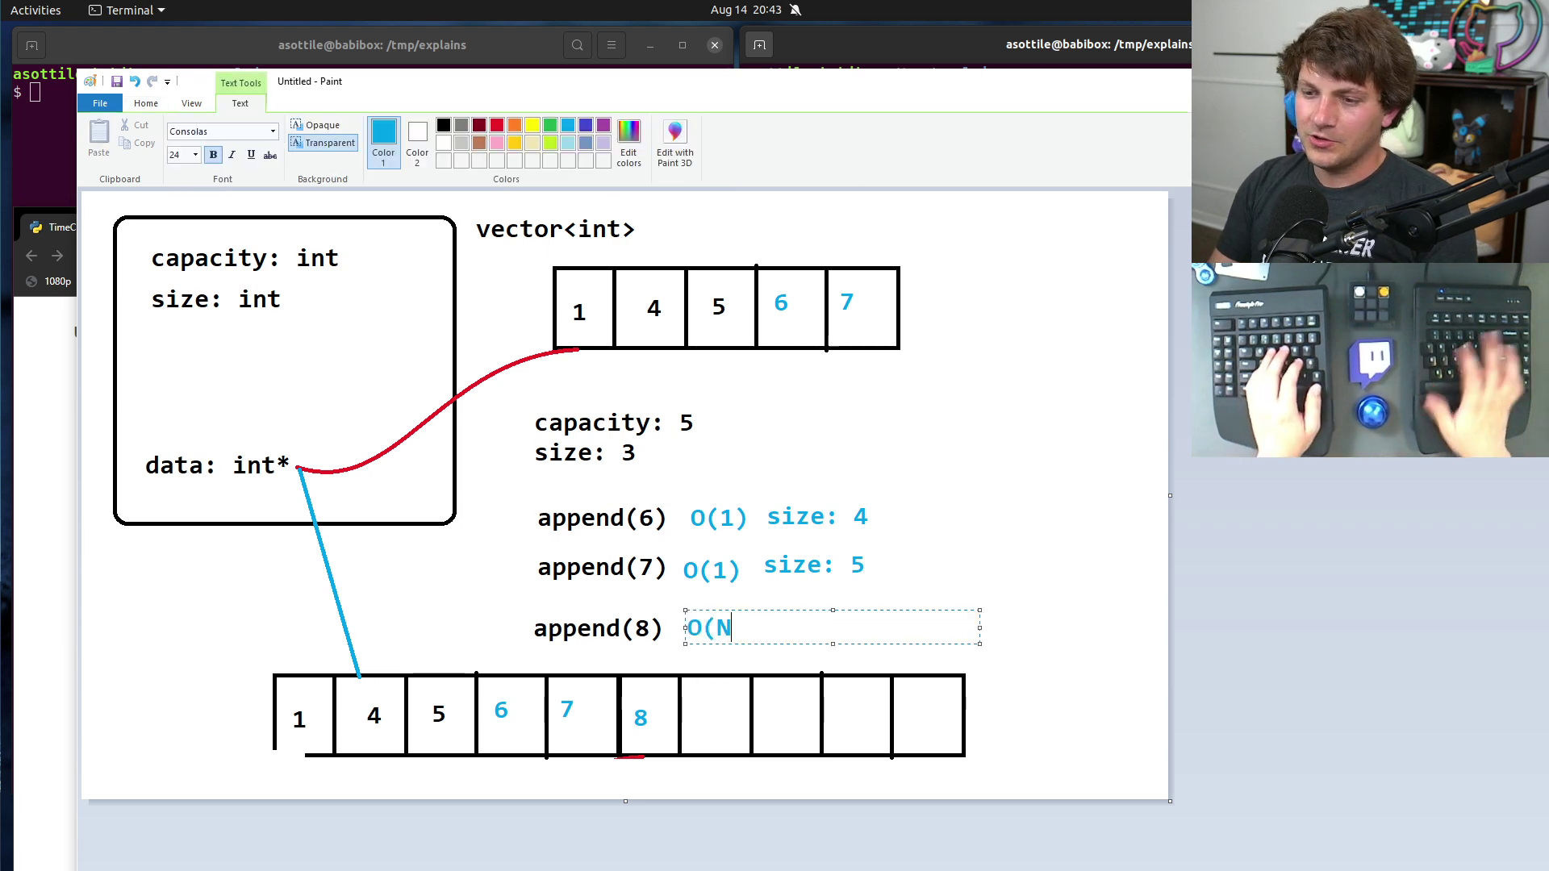
text() size: 6)
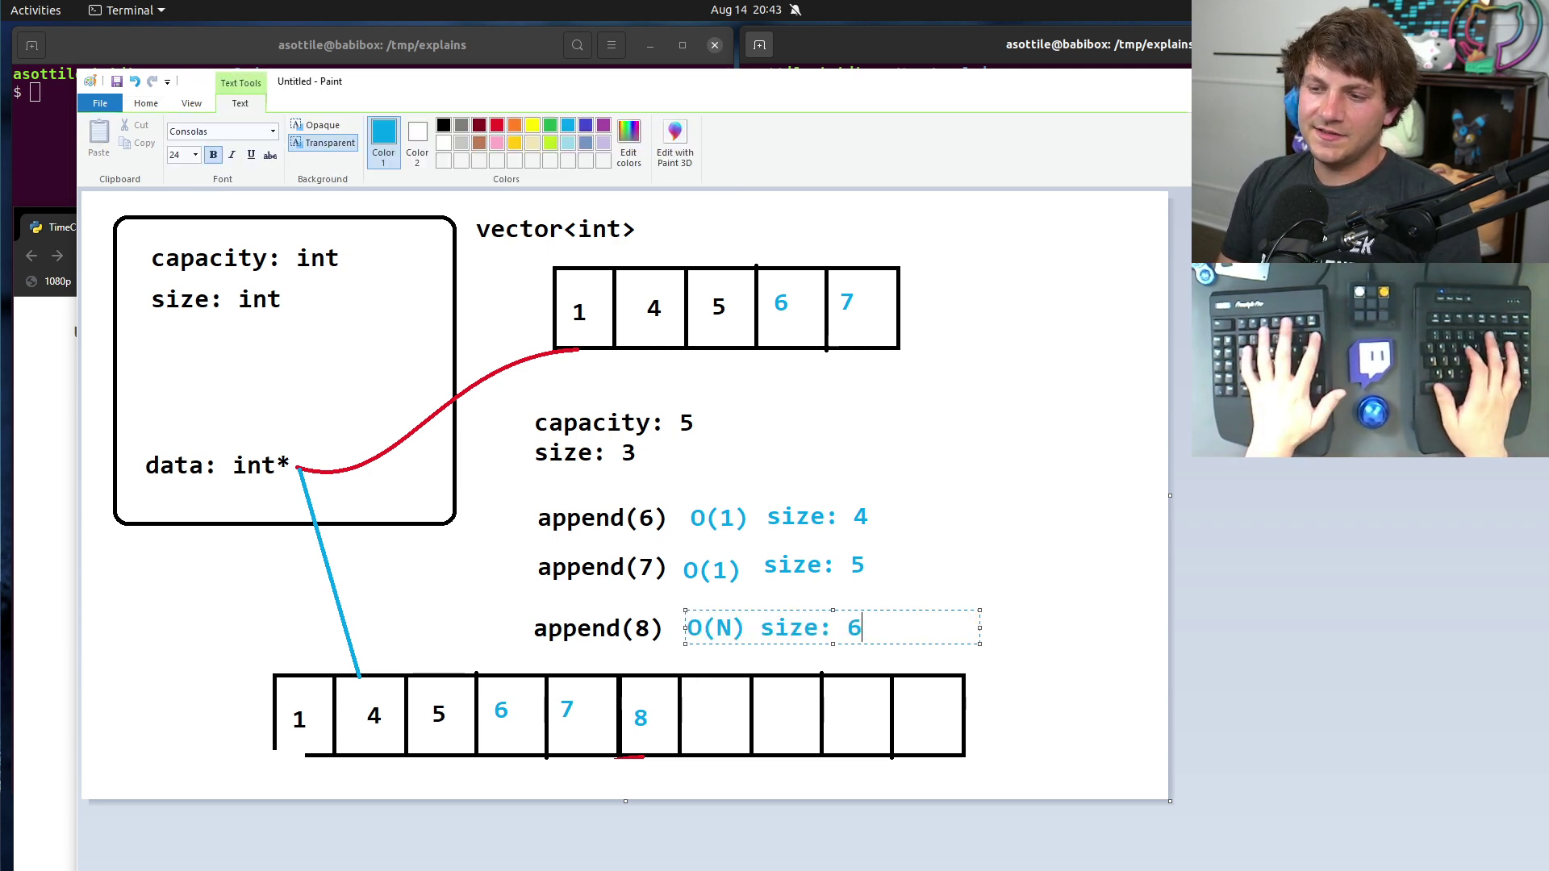
text(, capacity: 10)
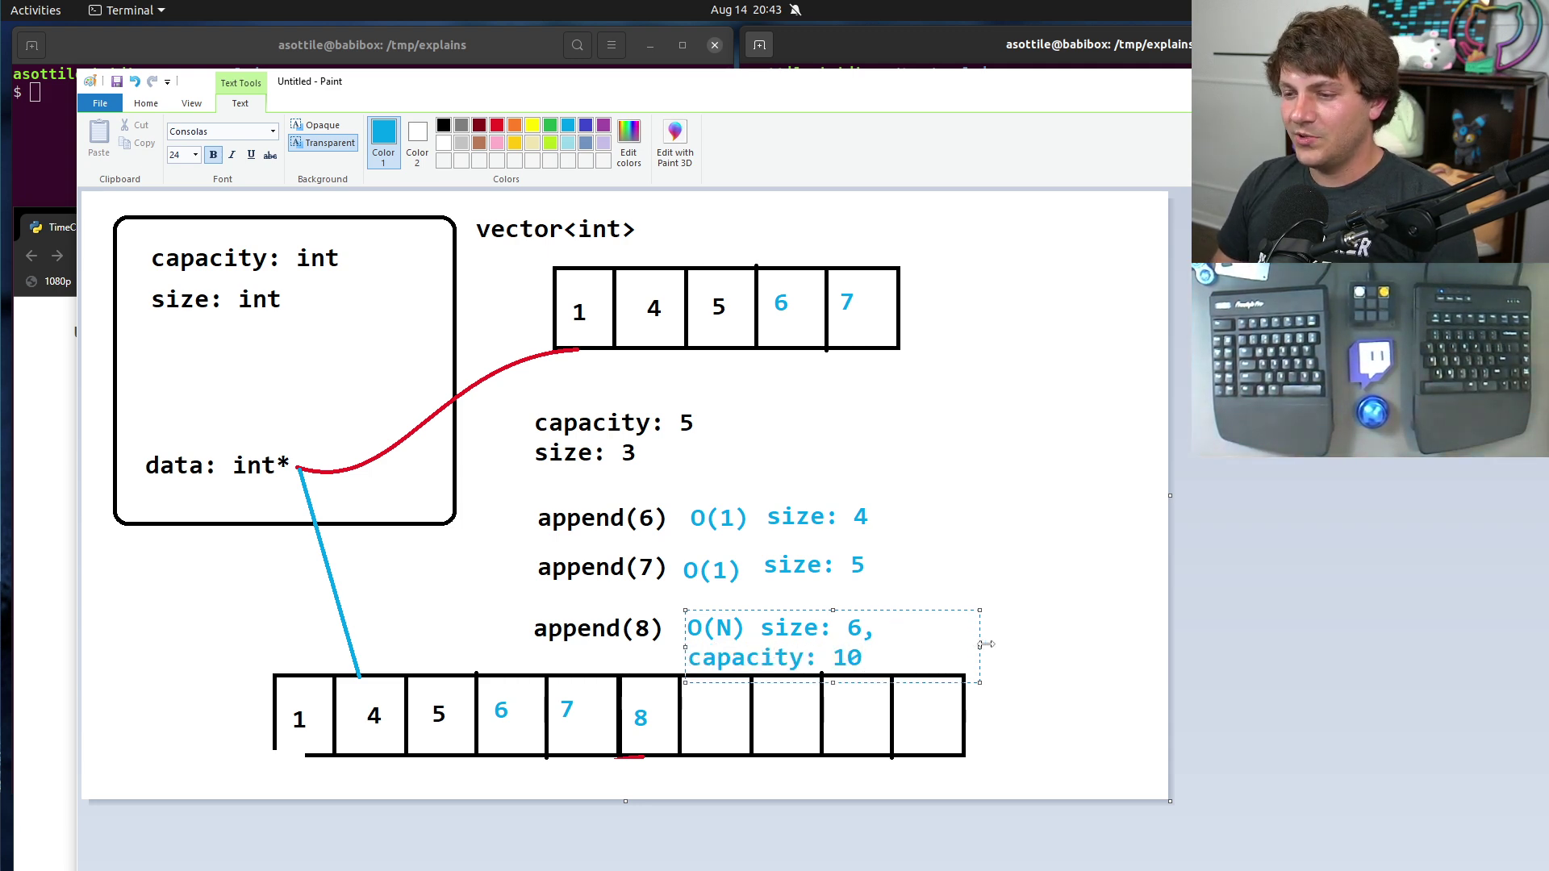
drag(982, 645, 1144, 651)
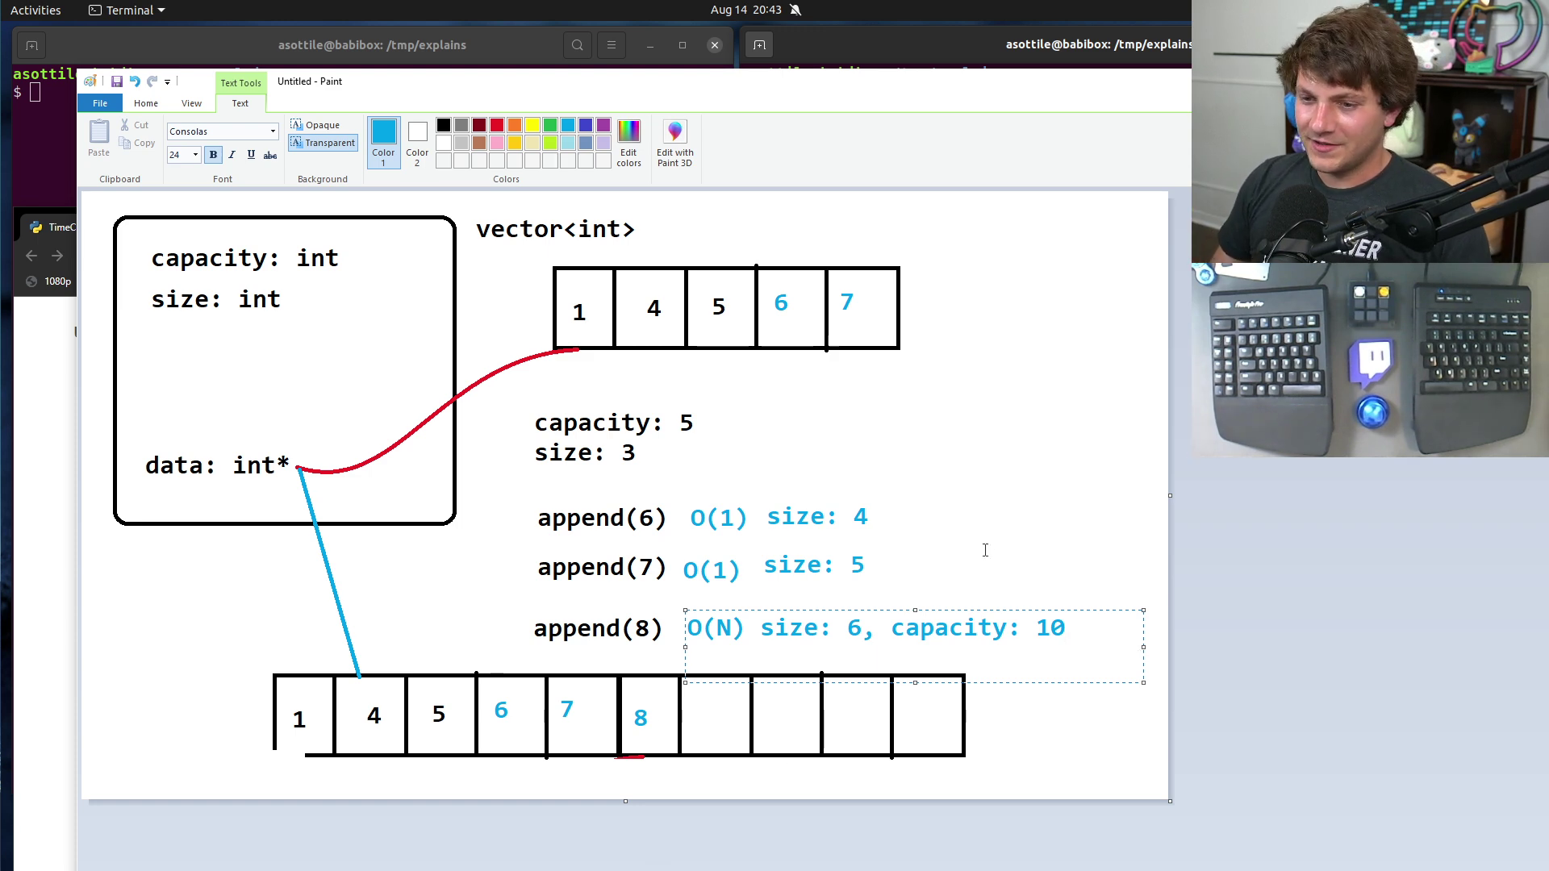
click(993, 513)
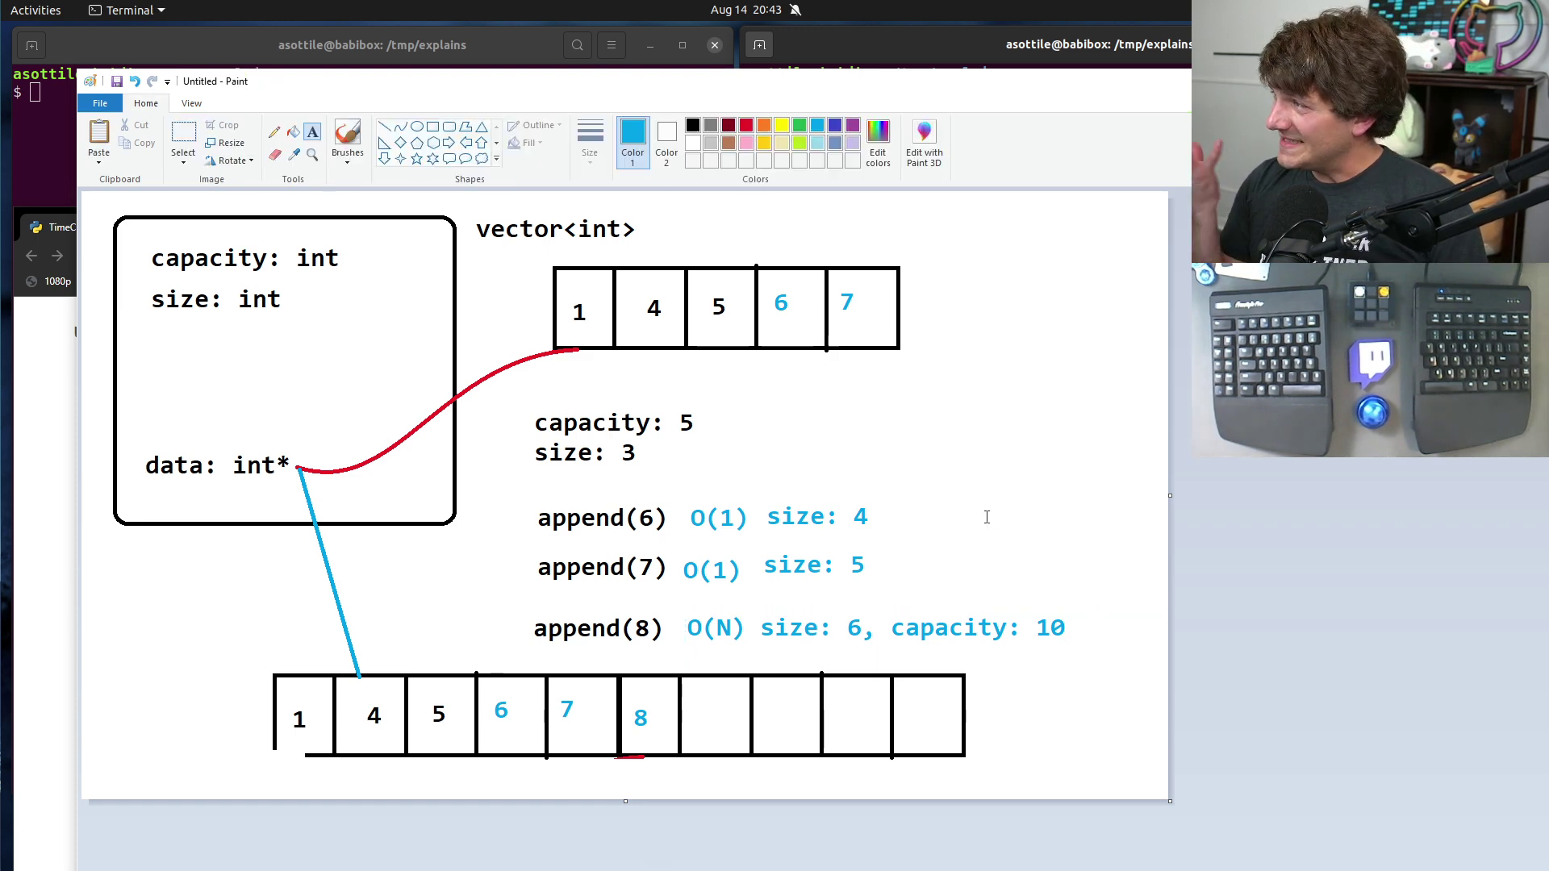